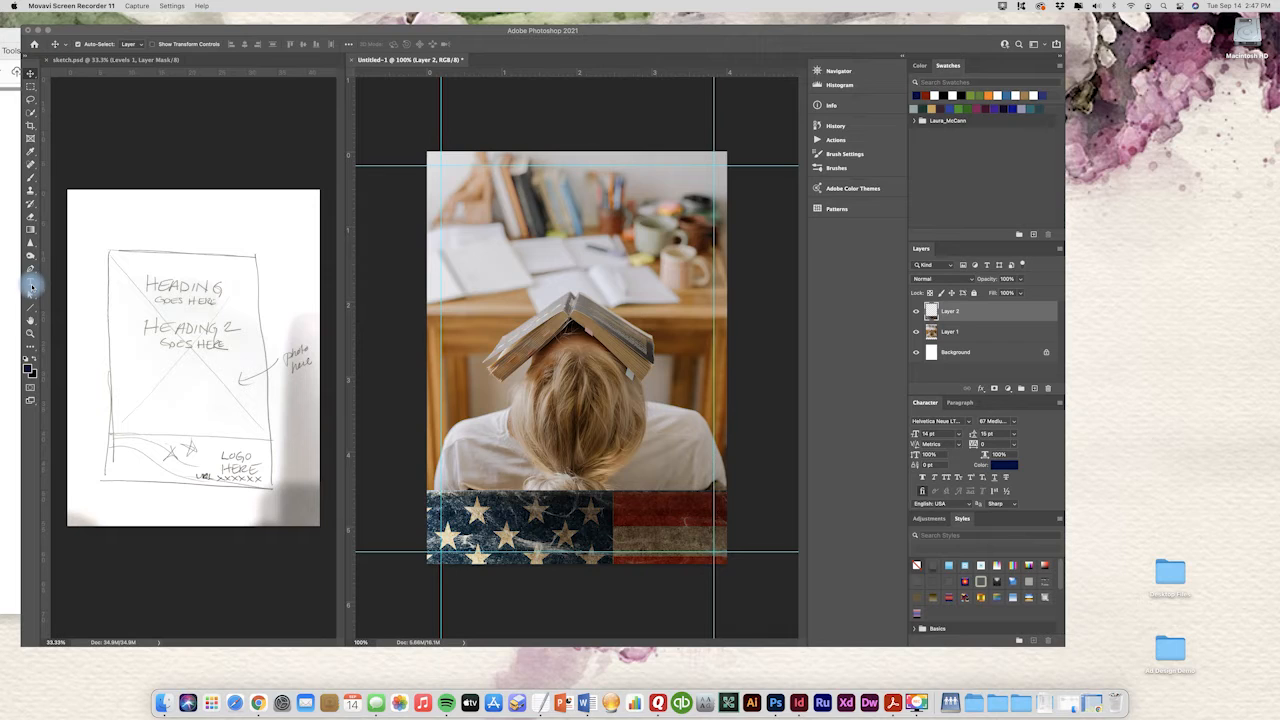
Step: Add a text box across the upper part of the photo reading "Physics is hard. Voting is not." on two lines
left_click(32, 285)
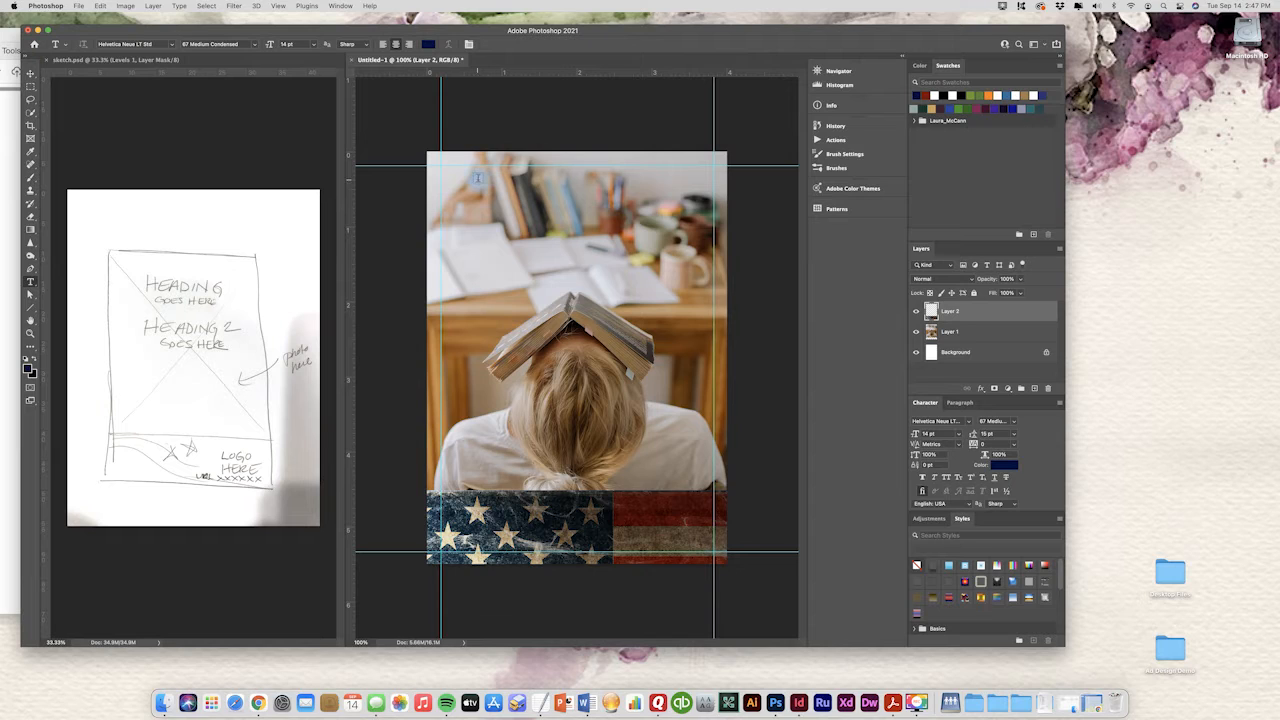
left_click_drag(474, 177, 702, 282)
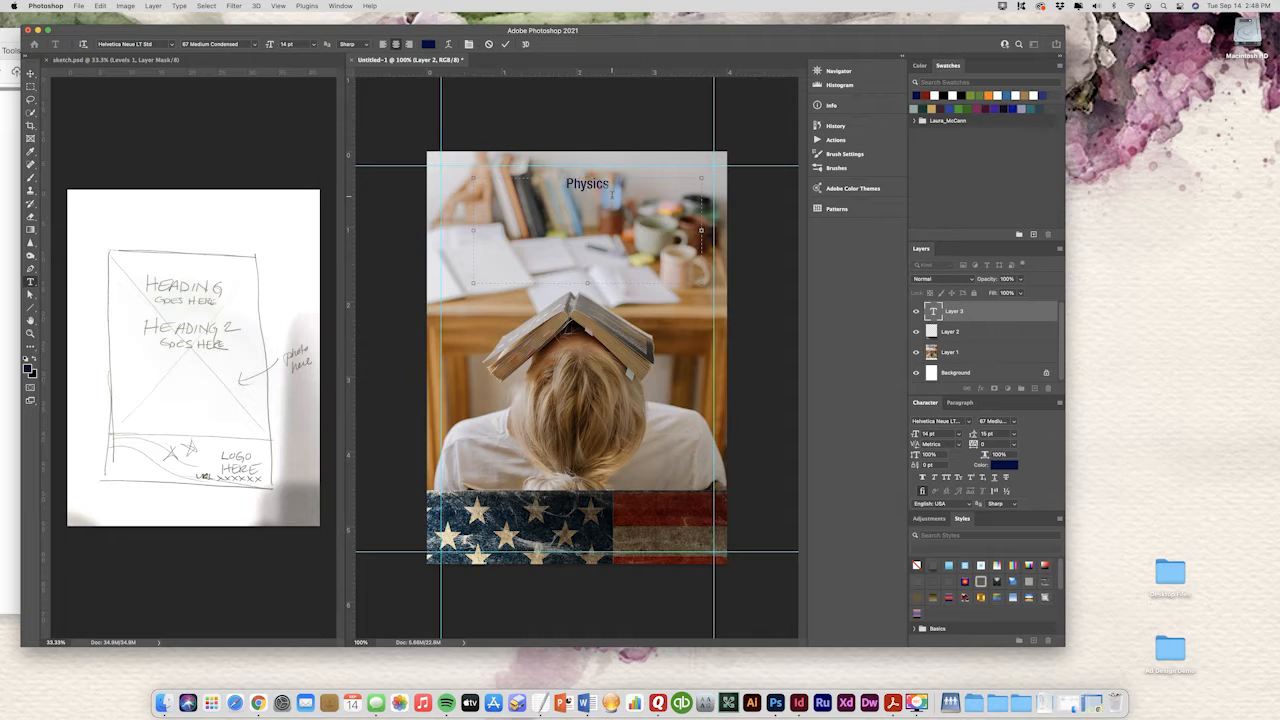
type("is")
type(" hard.")
type(" Voting is fun")
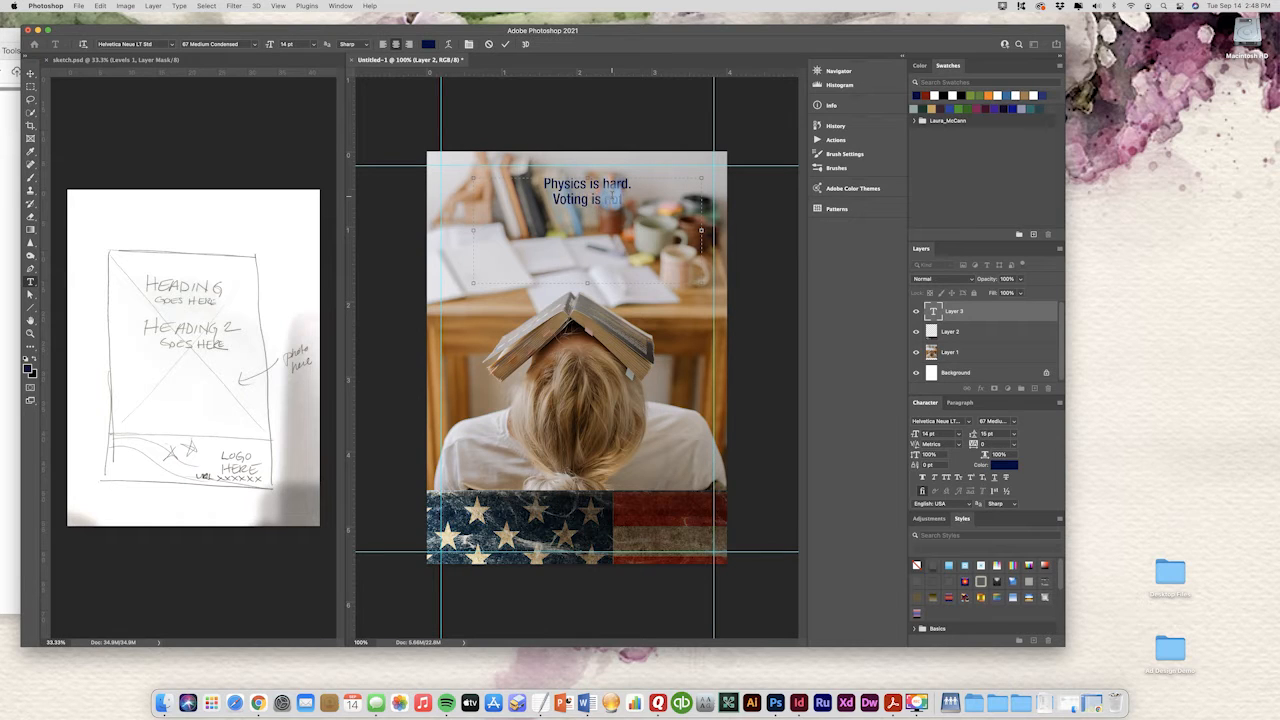
type(".")
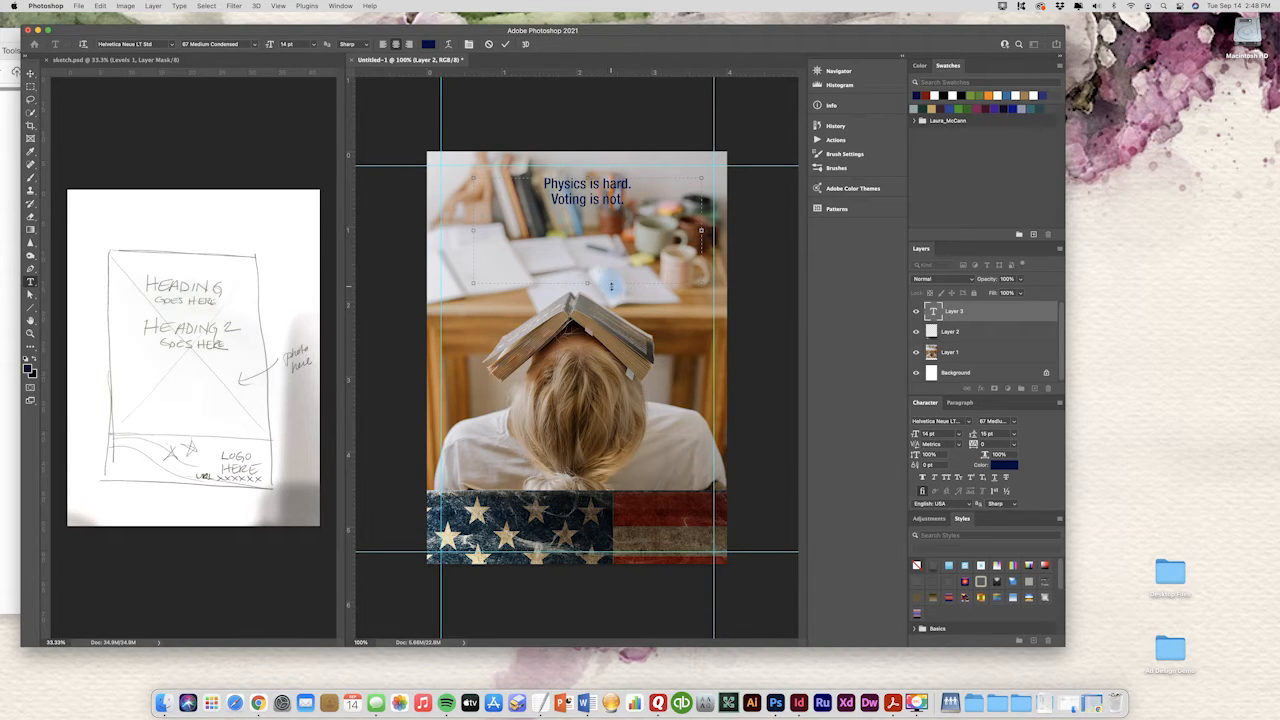
Step: Set both heading lines in the Pulpo Rust 75 font at 24 pt
double_click(612, 199)
left_click(631, 201)
left_click_drag(626, 200, 537, 175)
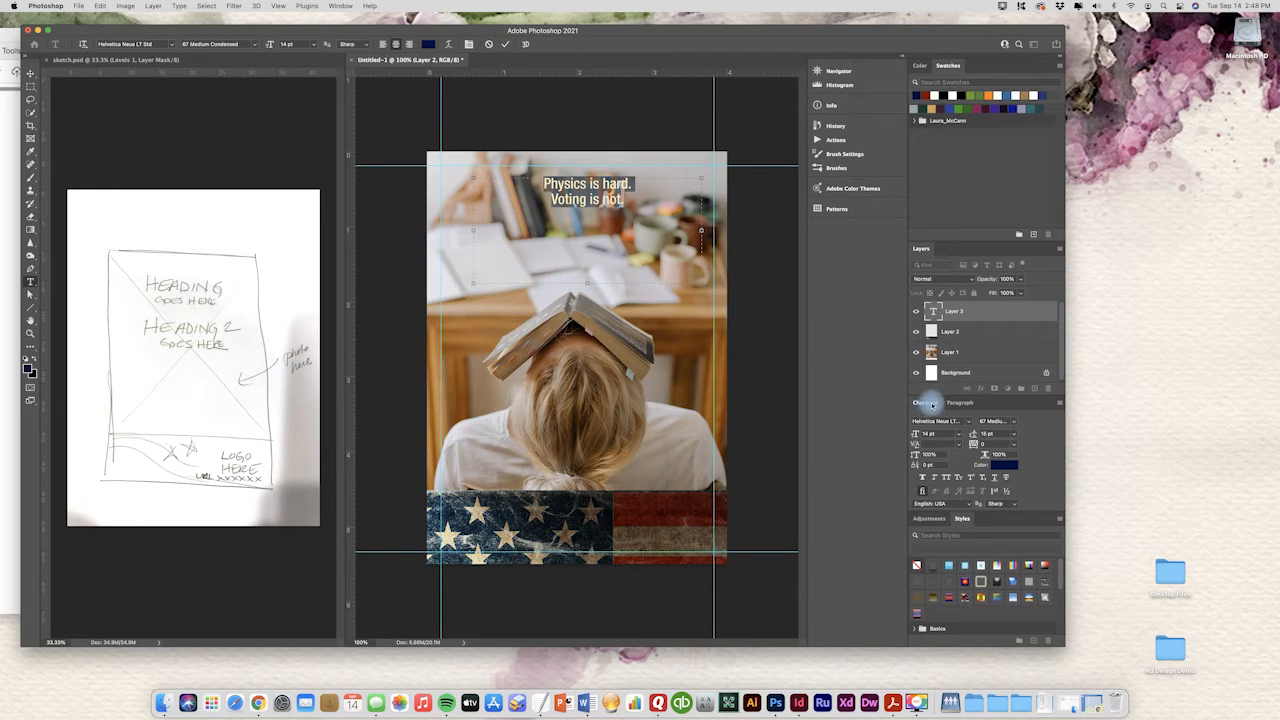
mouse_move(931, 403)
left_mouse_down()
mouse_move(886, 391)
mouse_move(929, 409)
mouse_move(925, 398)
left_mouse_up()
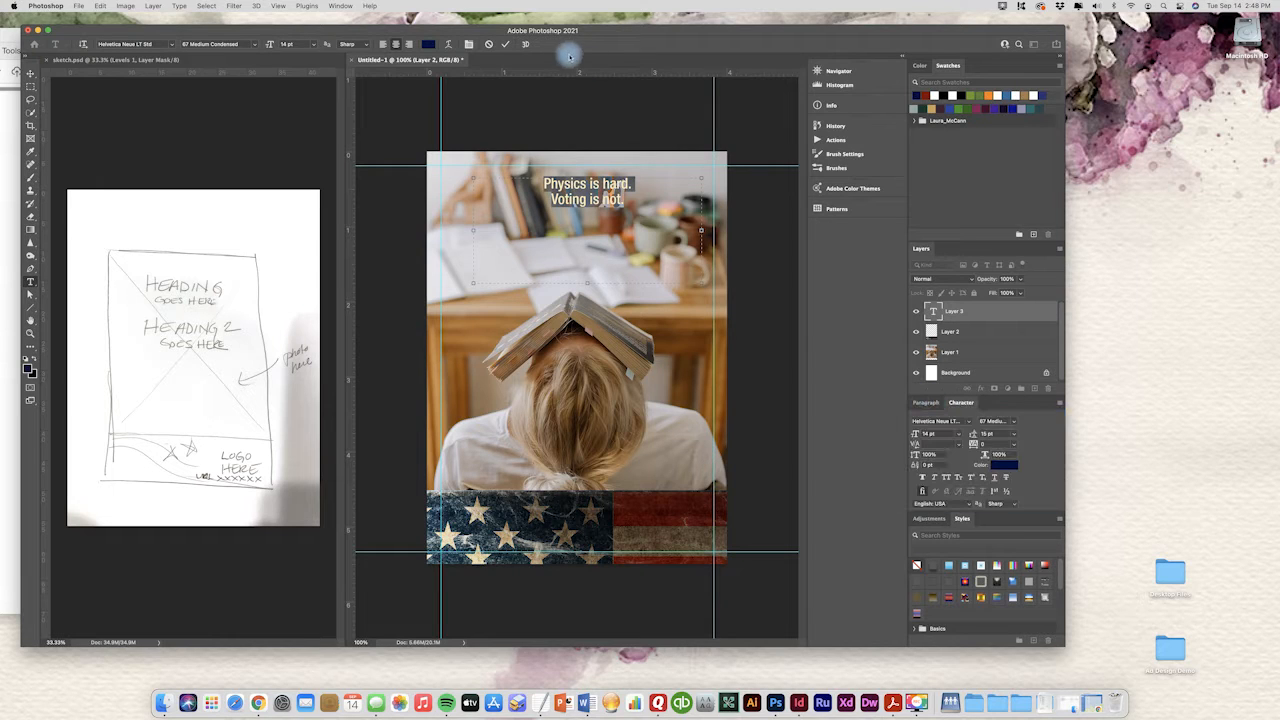
left_click(341, 6)
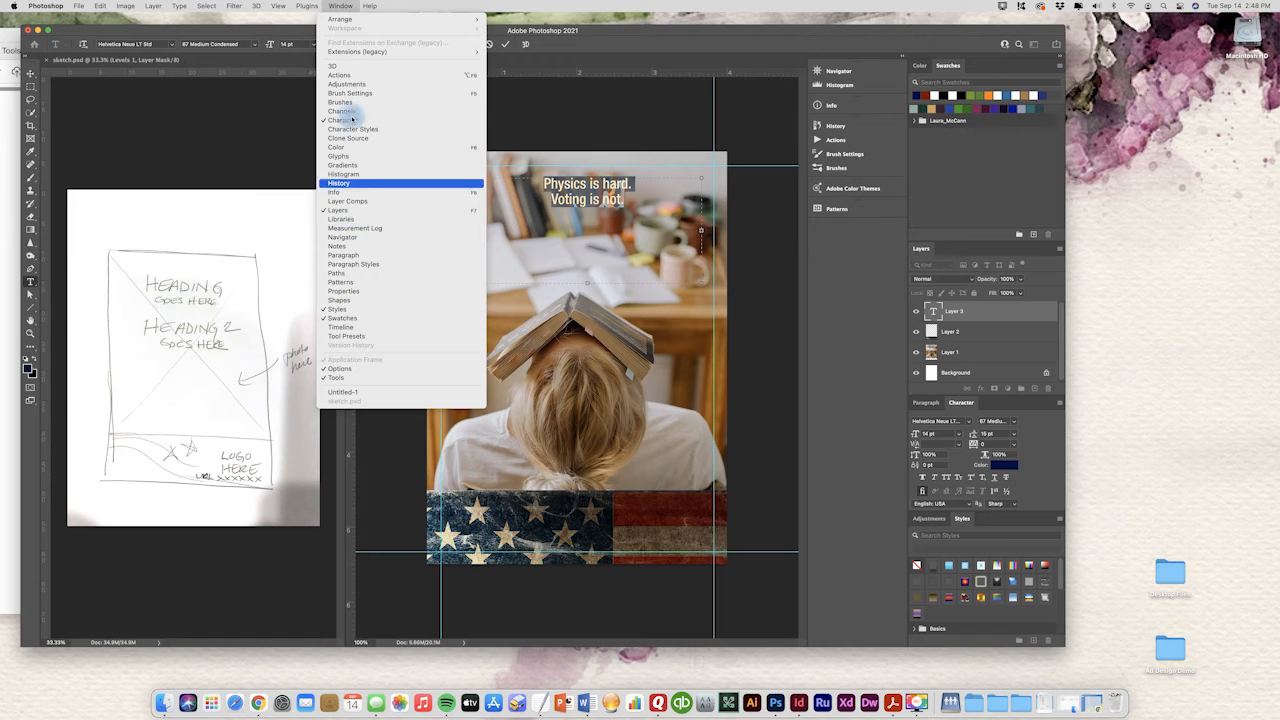
left_click(338, 6)
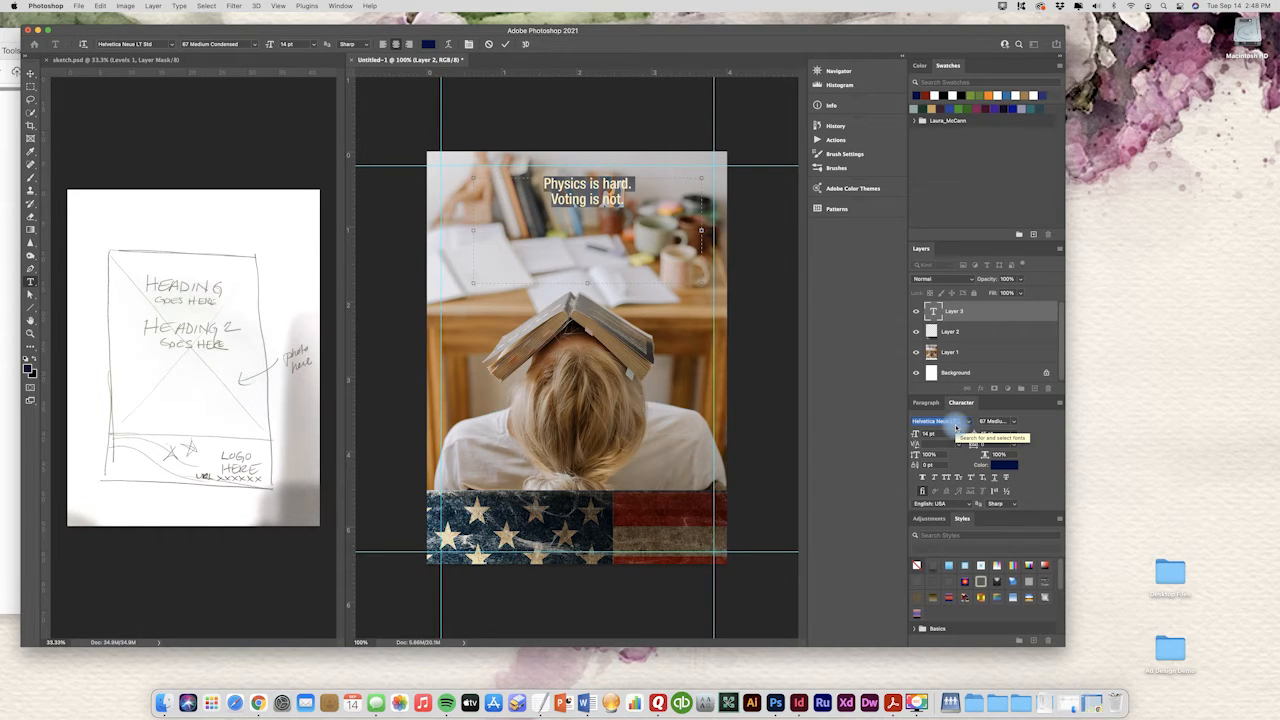
type("pu")
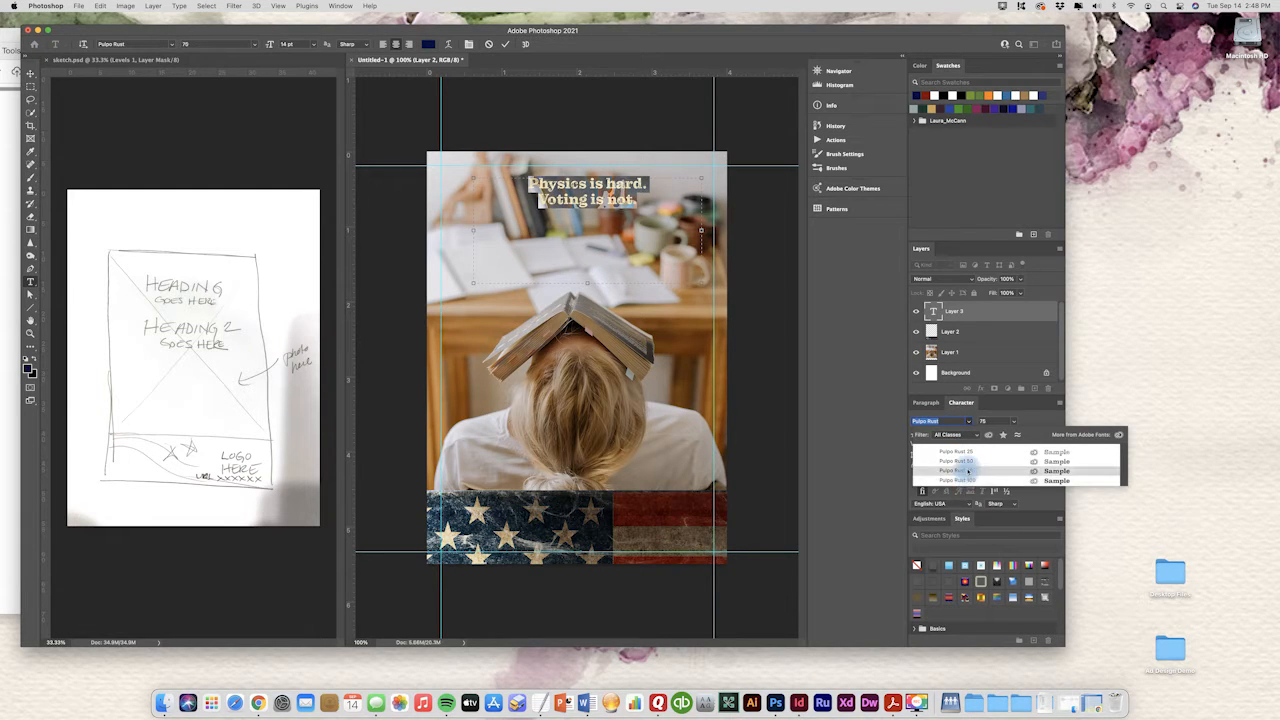
left_click(967, 470)
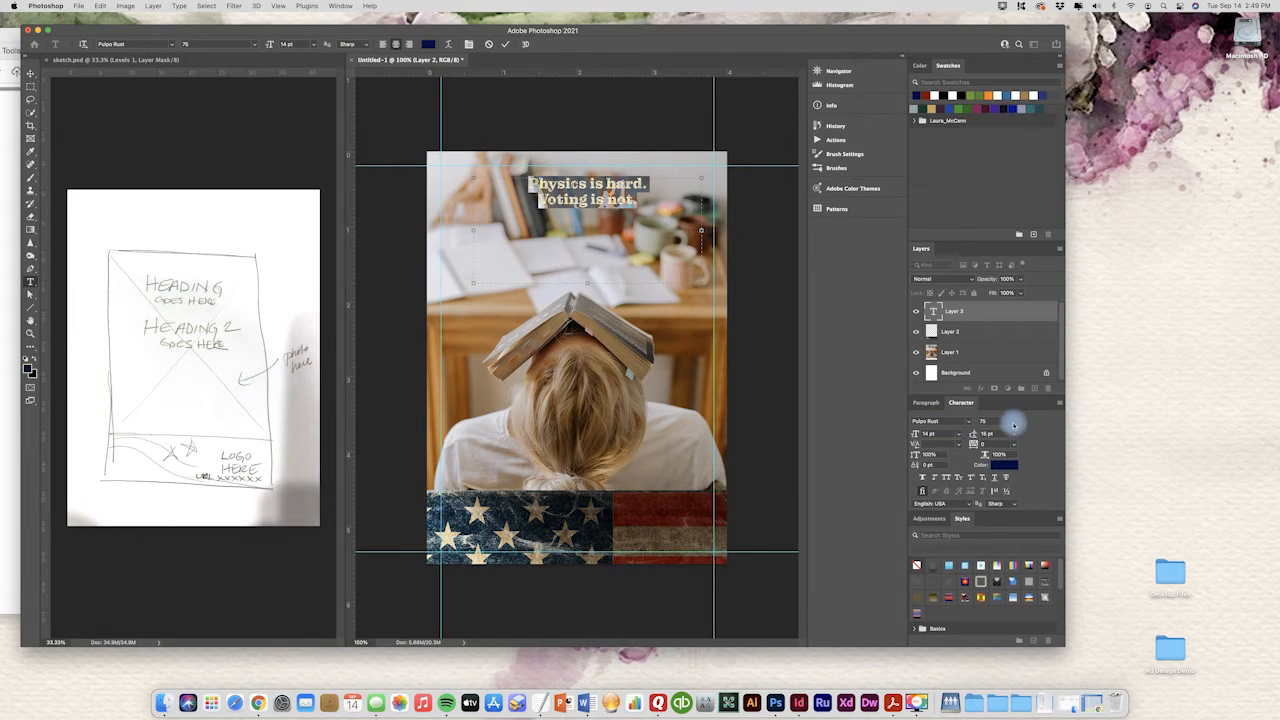
left_click(960, 436)
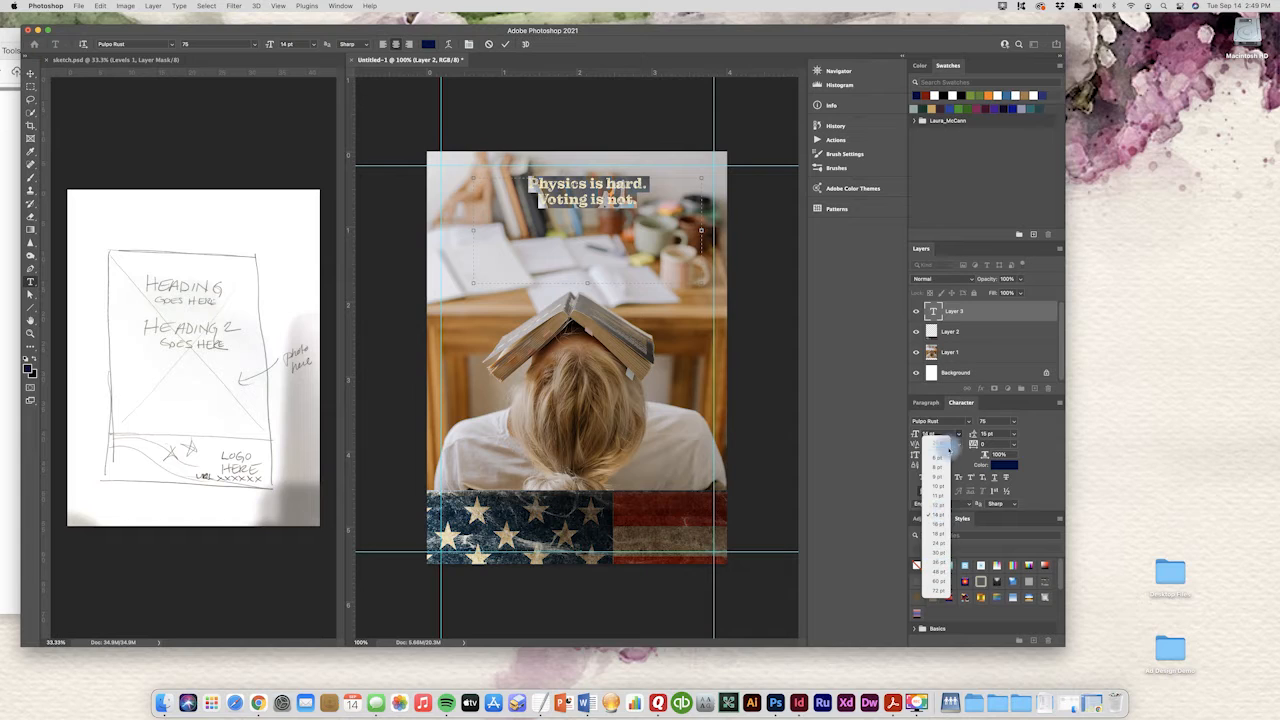
left_click(949, 435)
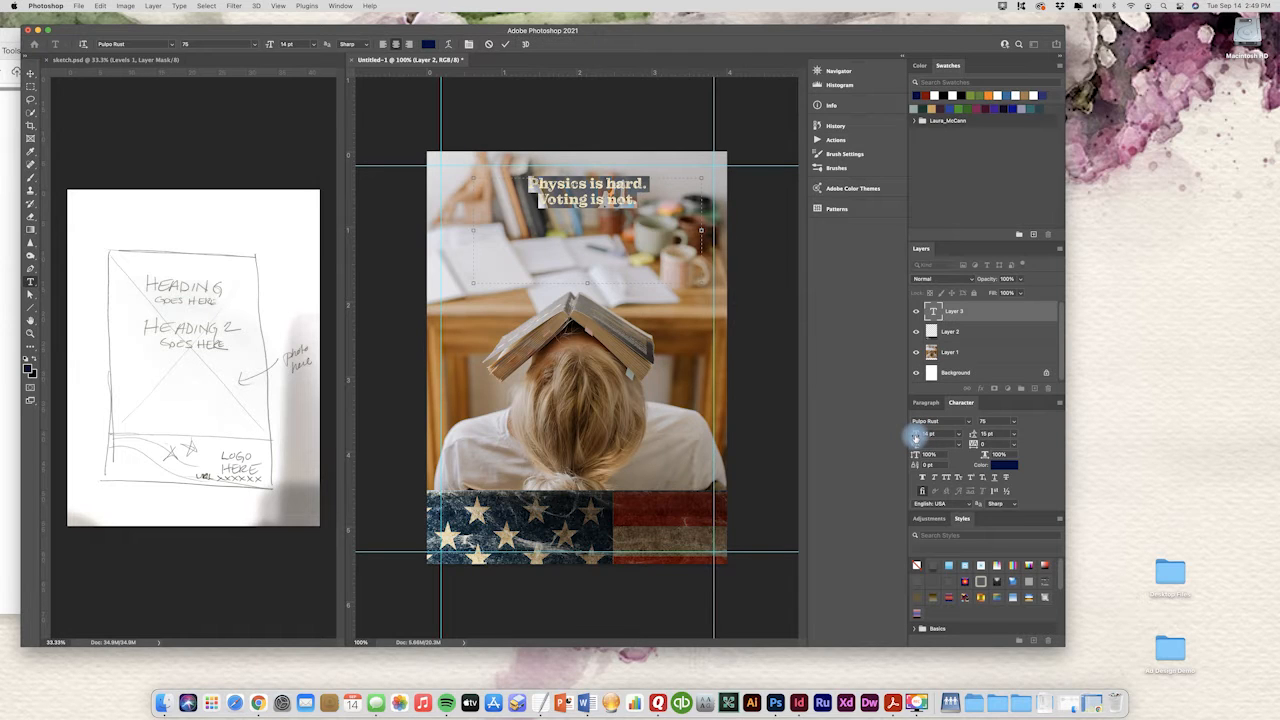
left_click_drag(916, 438, 920, 437)
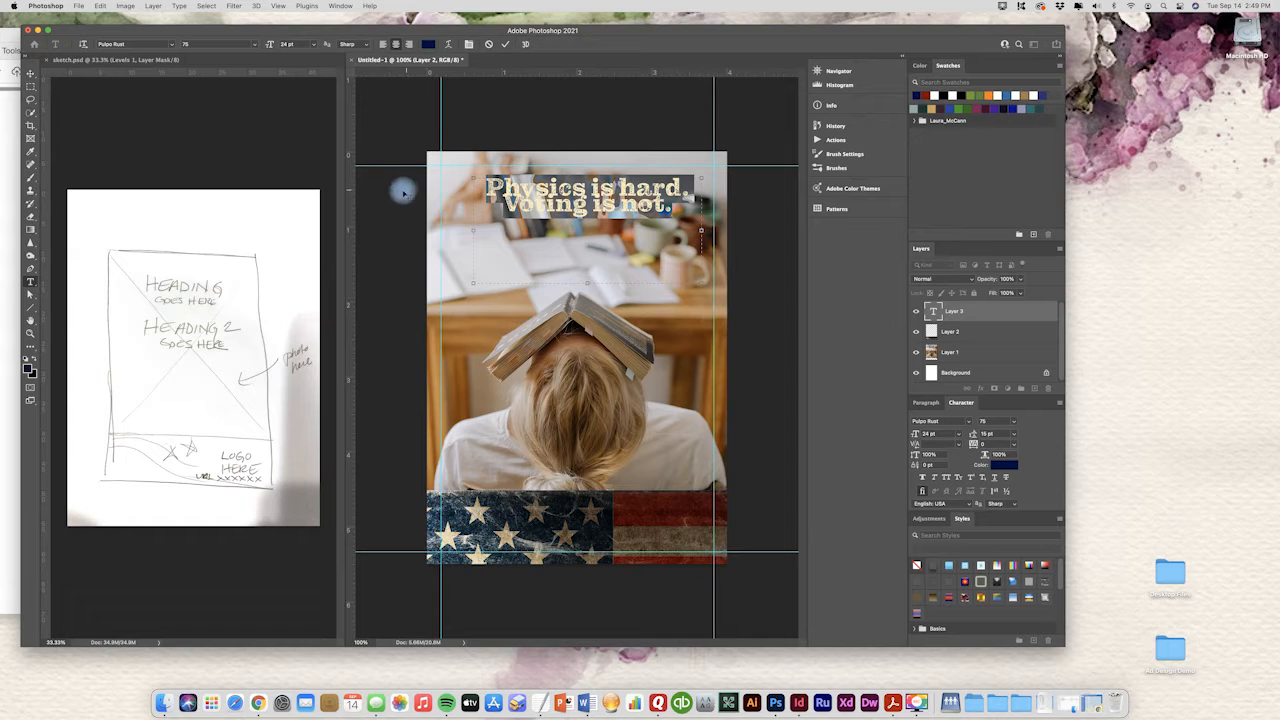
Step: Move the heading lower on the photo and set the leading of both lines to 26 pt
left_click(30, 73)
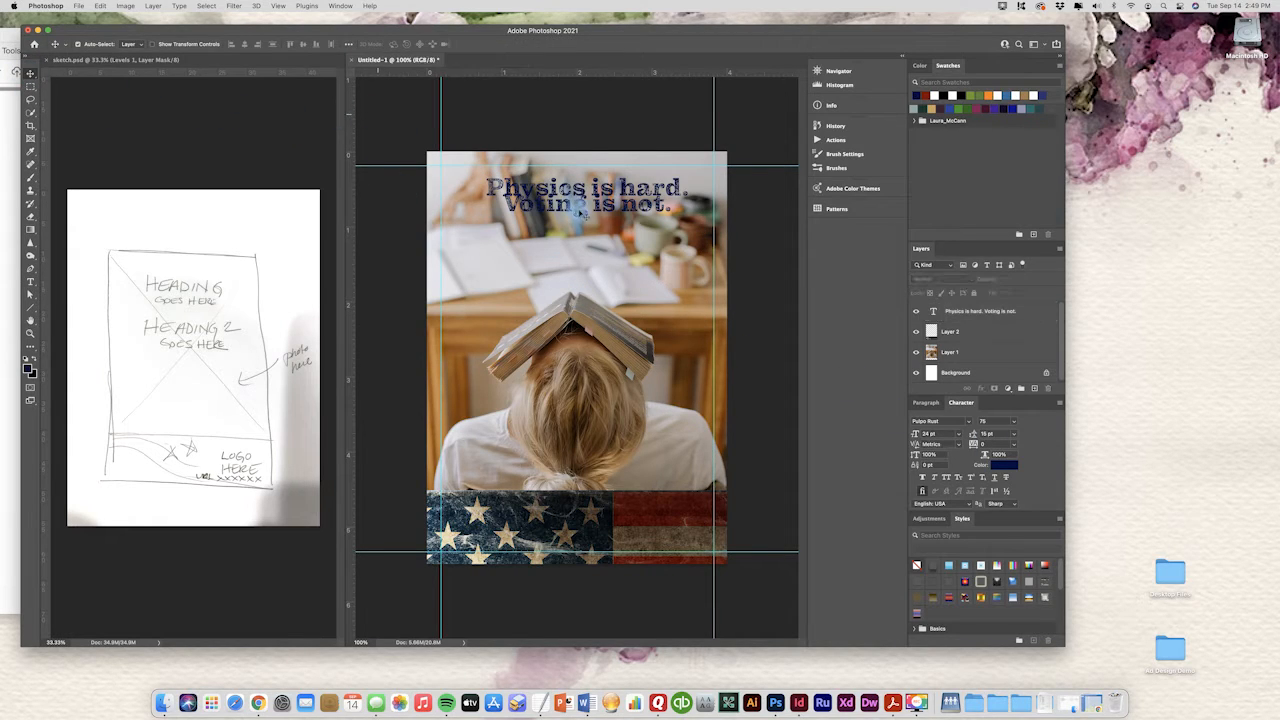
left_click_drag(624, 192, 633, 238)
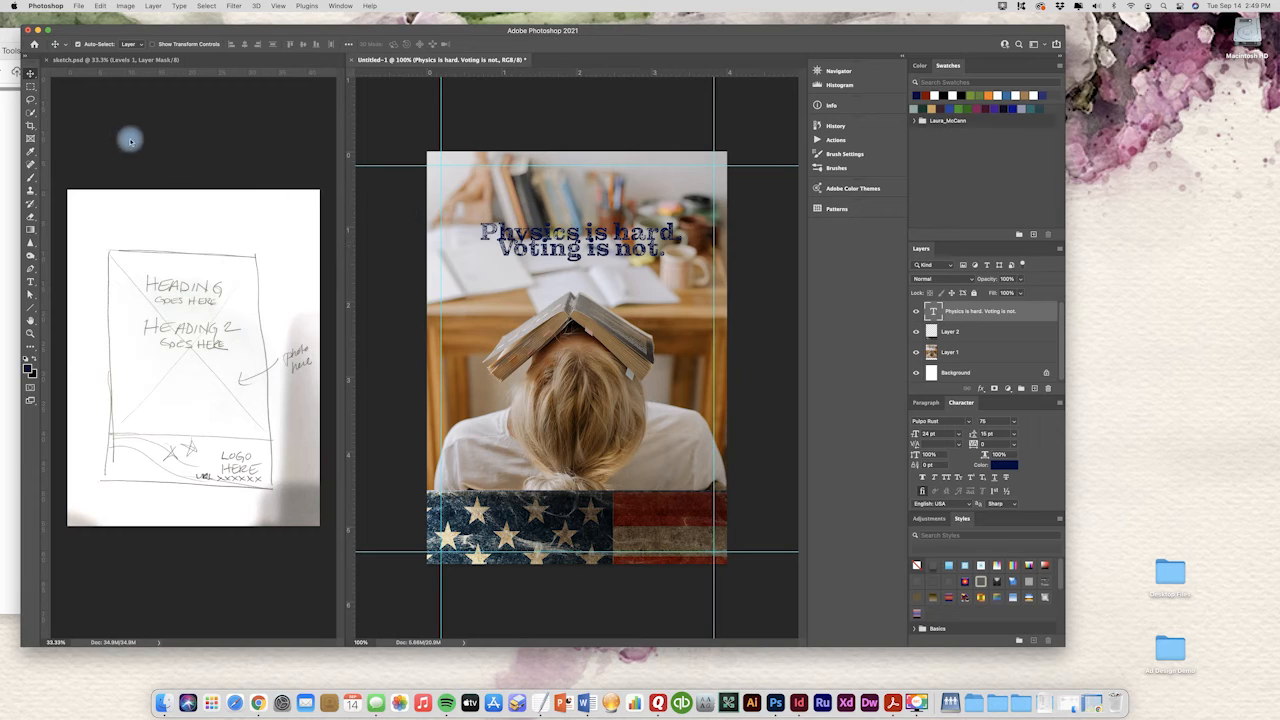
left_click(30, 281)
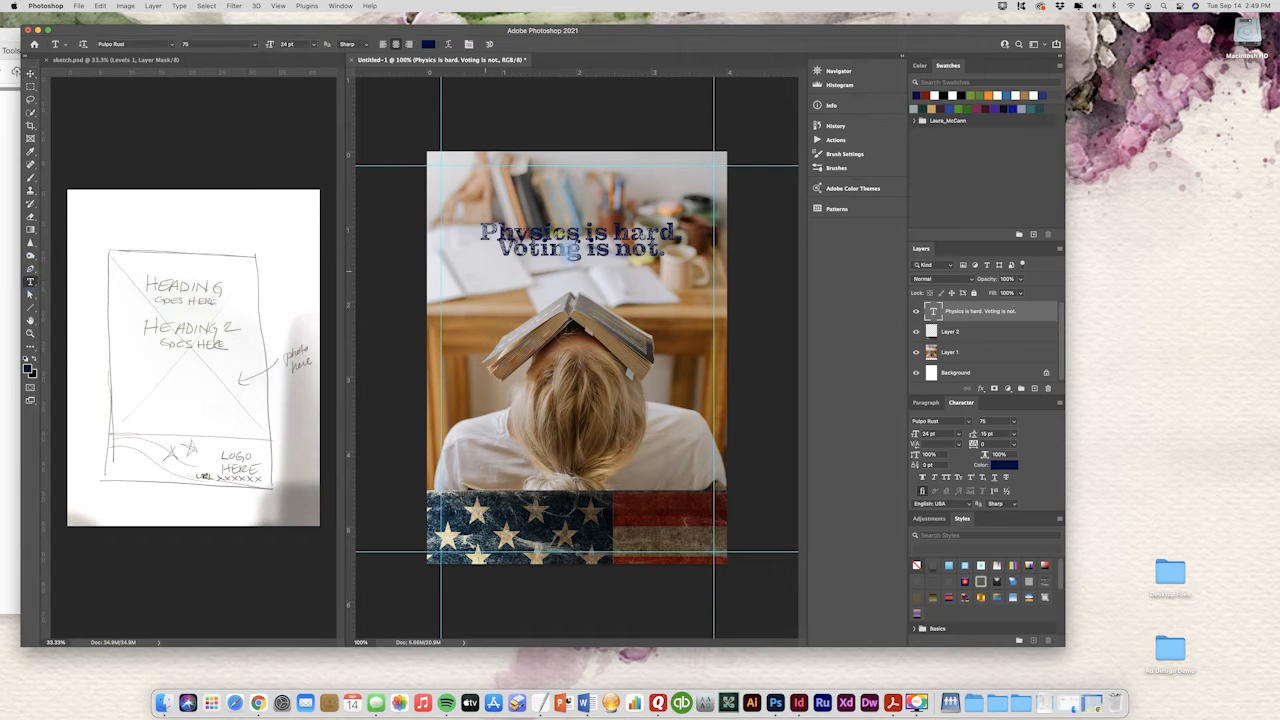
left_click_drag(664, 249, 341, 231)
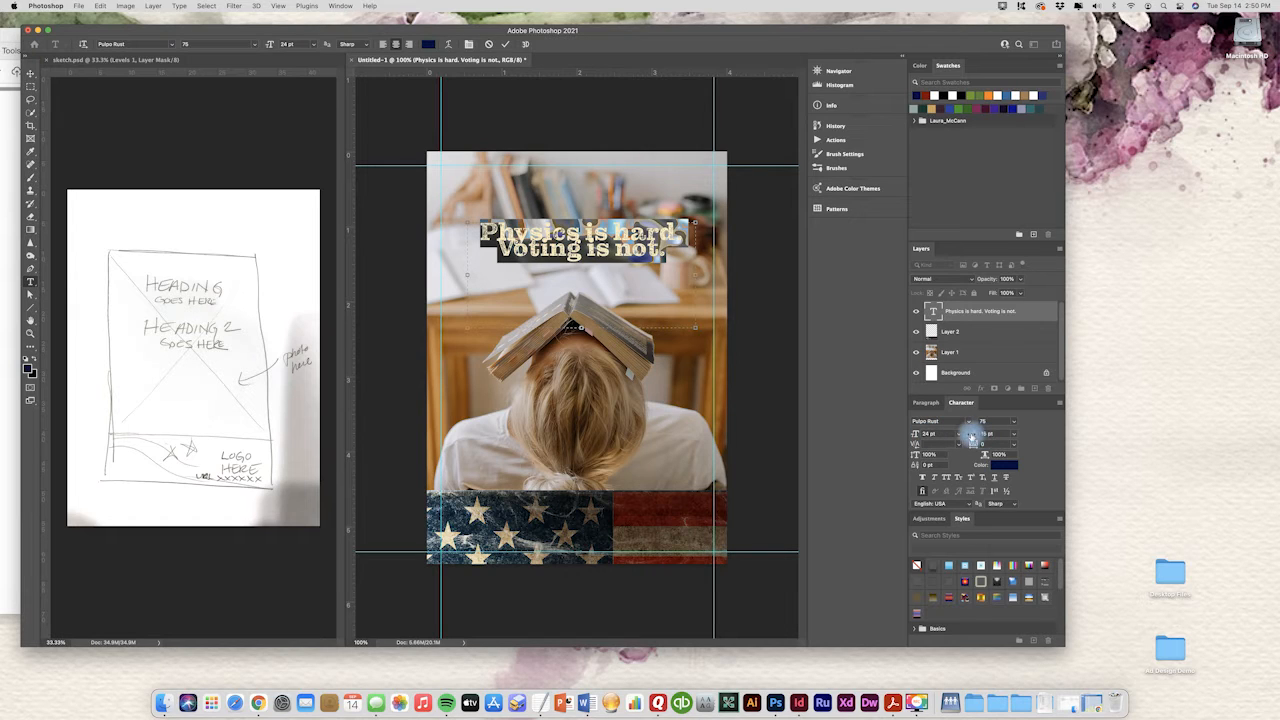
left_click_drag(971, 437, 975, 437)
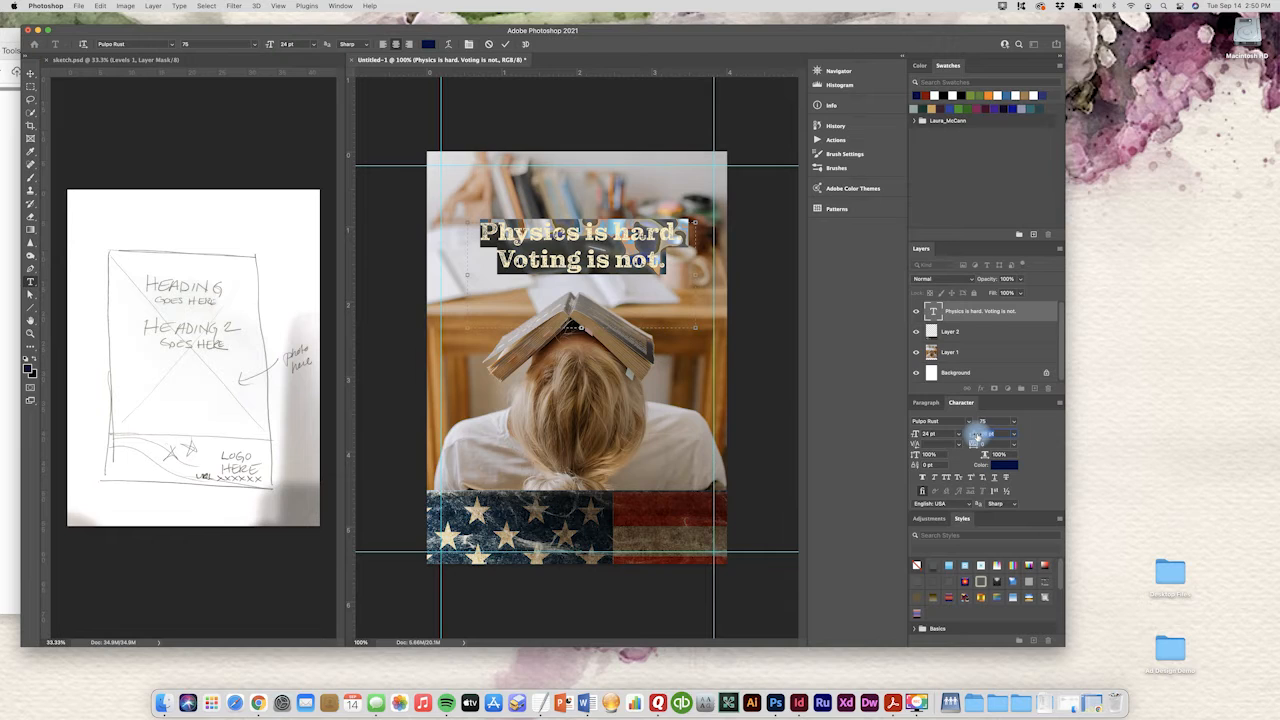
Step: Fine-tune the heading's position so it sits just above the open book
left_click(30, 75)
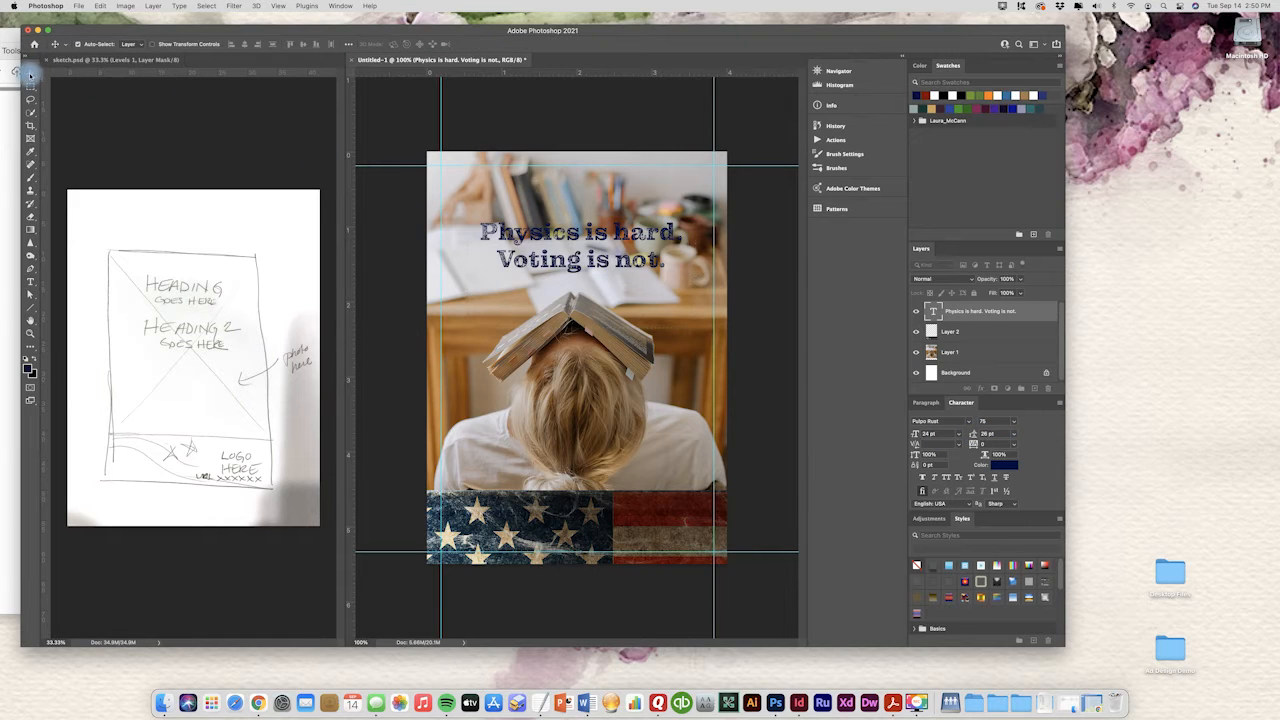
left_click_drag(598, 260, 595, 270)
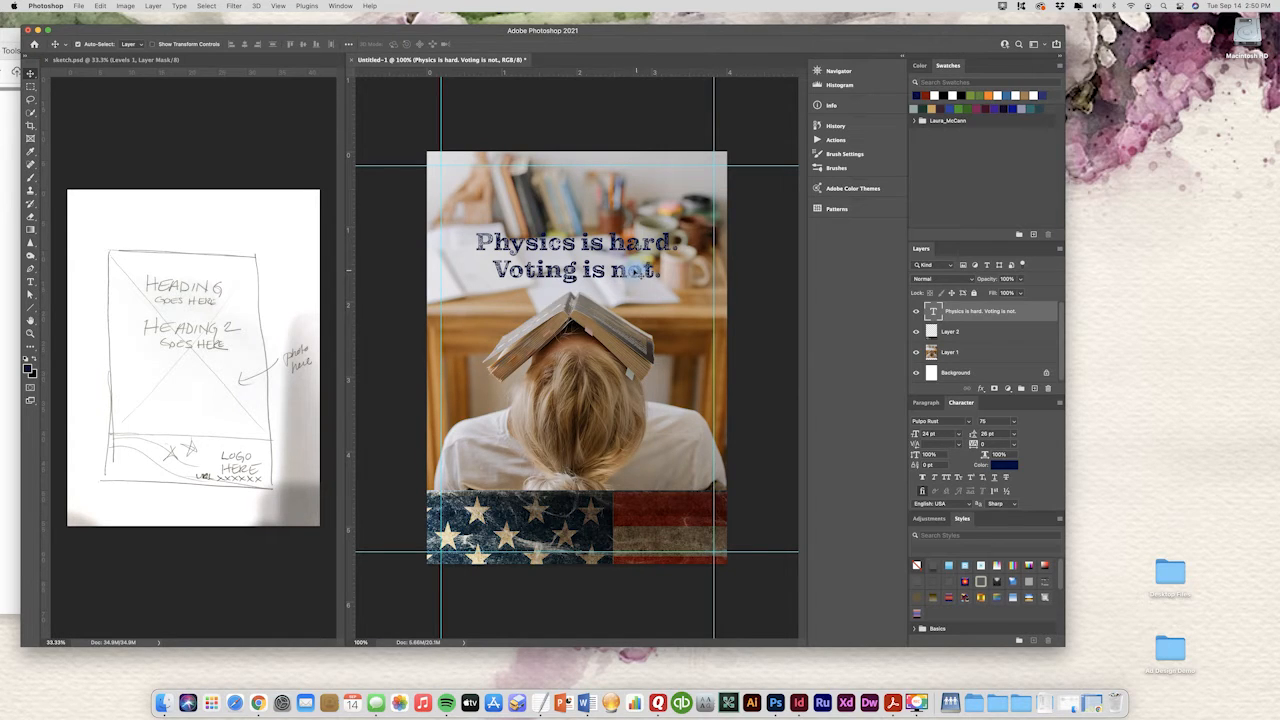
left_click_drag(628, 273, 627, 259)
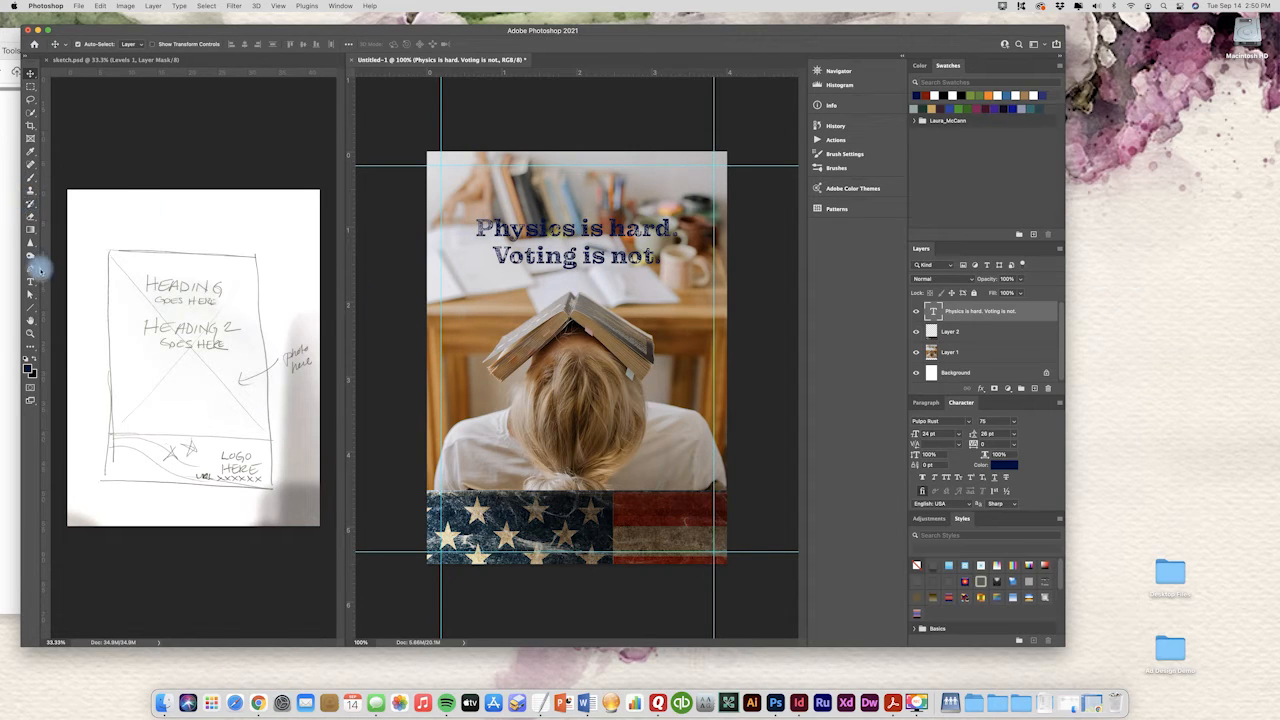
Step: Change the font of both heading lines to Cubano Regular
left_click(33, 283)
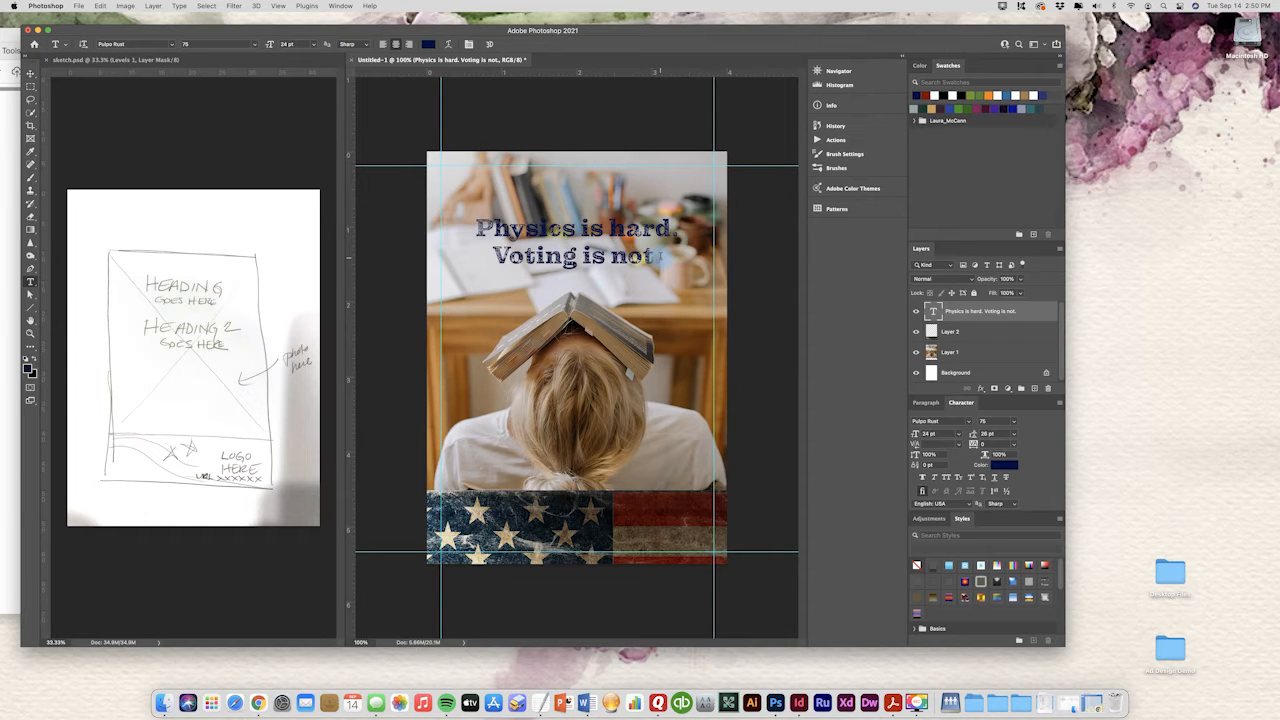
left_click_drag(660, 257, 468, 236)
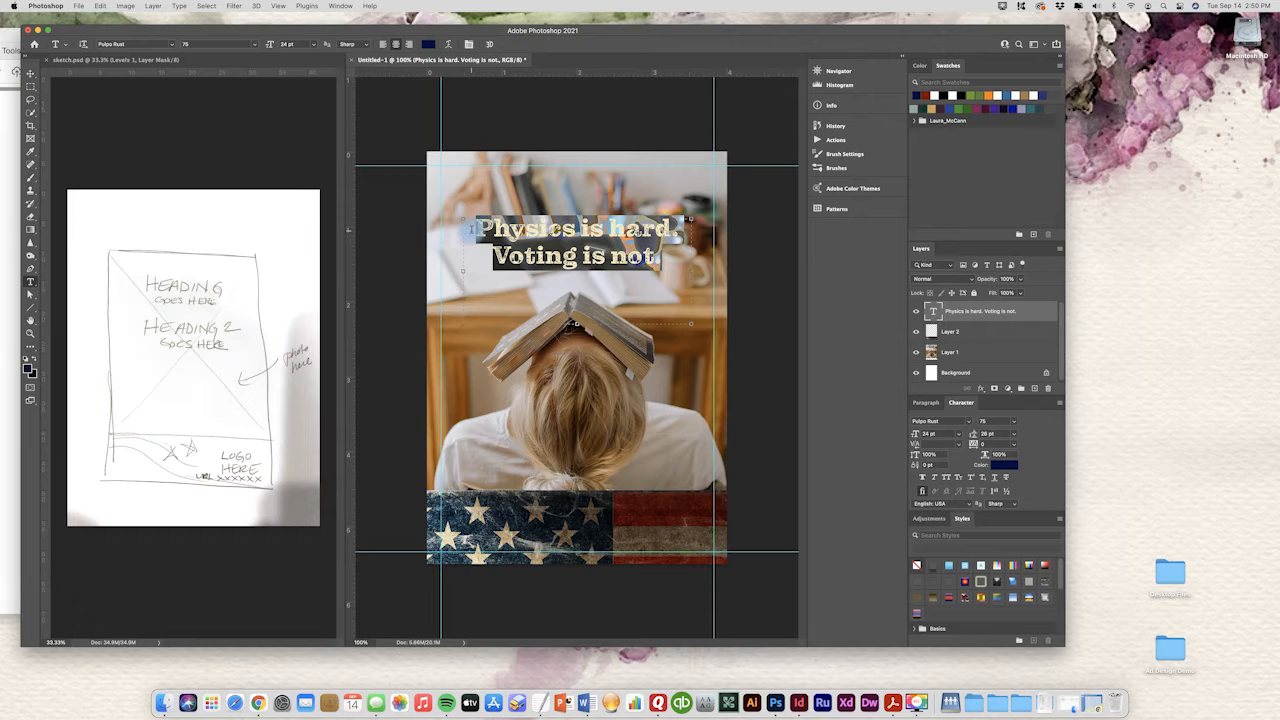
left_click(944, 422)
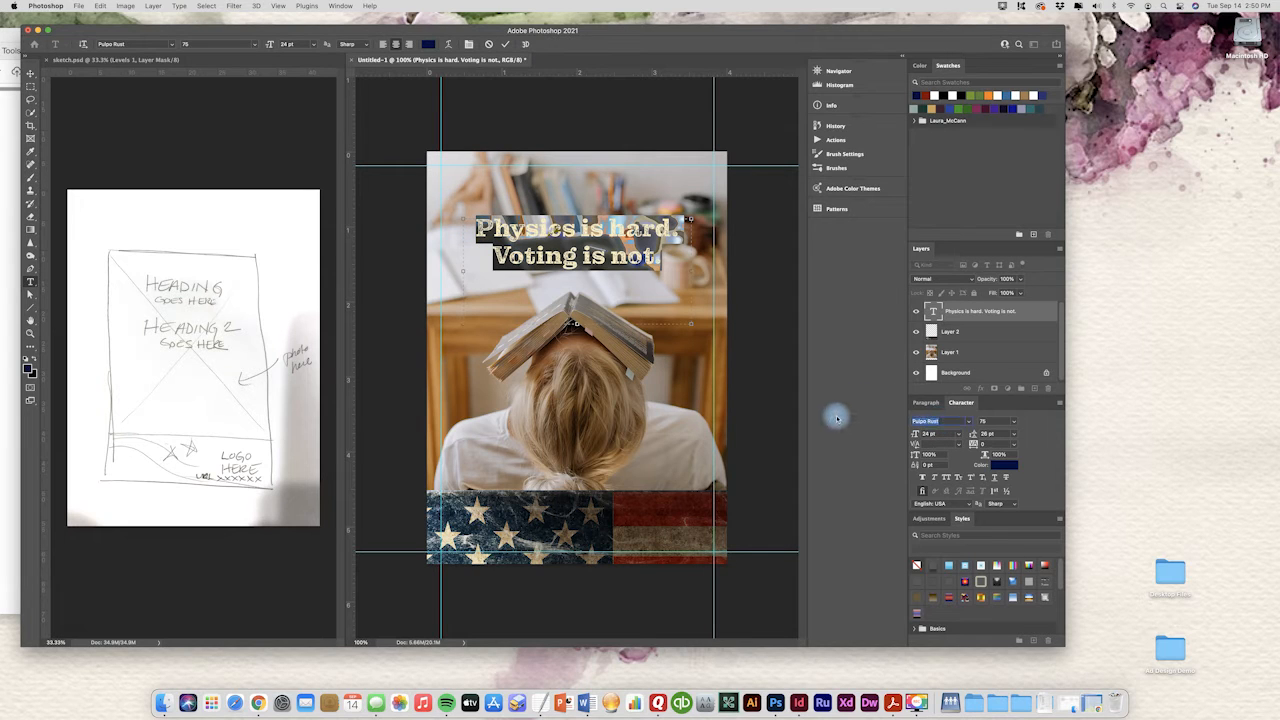
type("cubano")
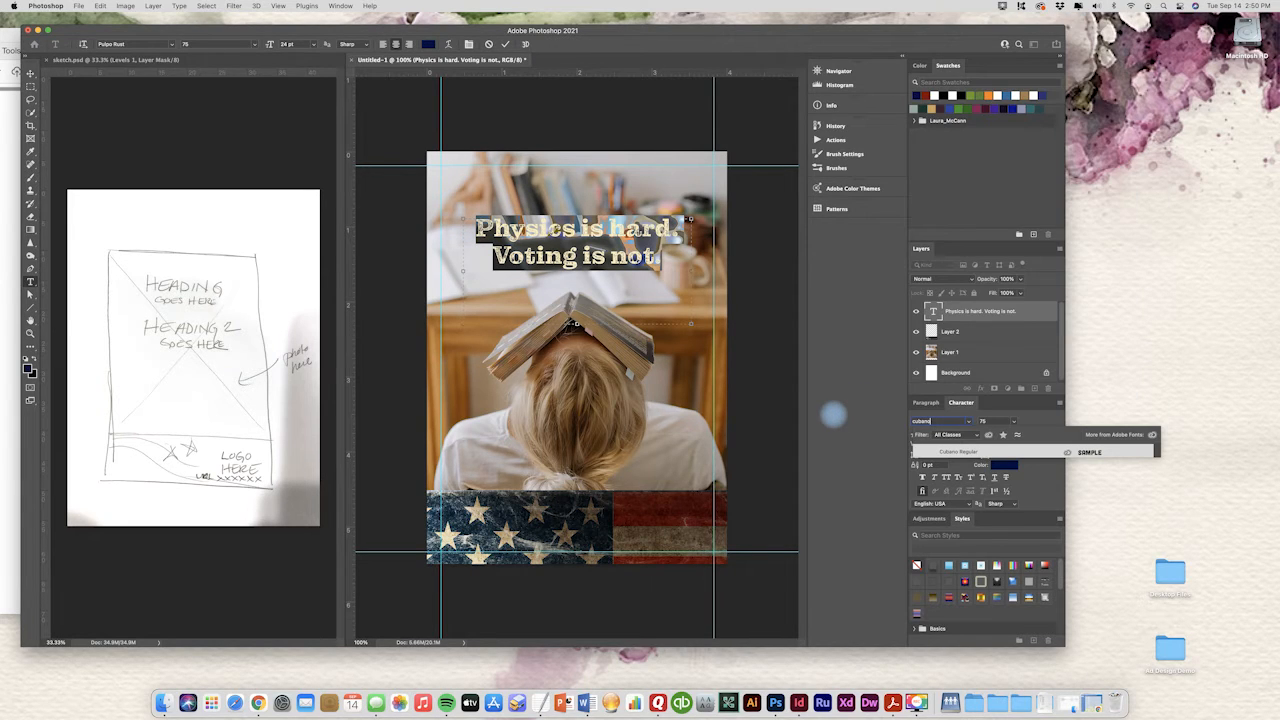
key("Return")
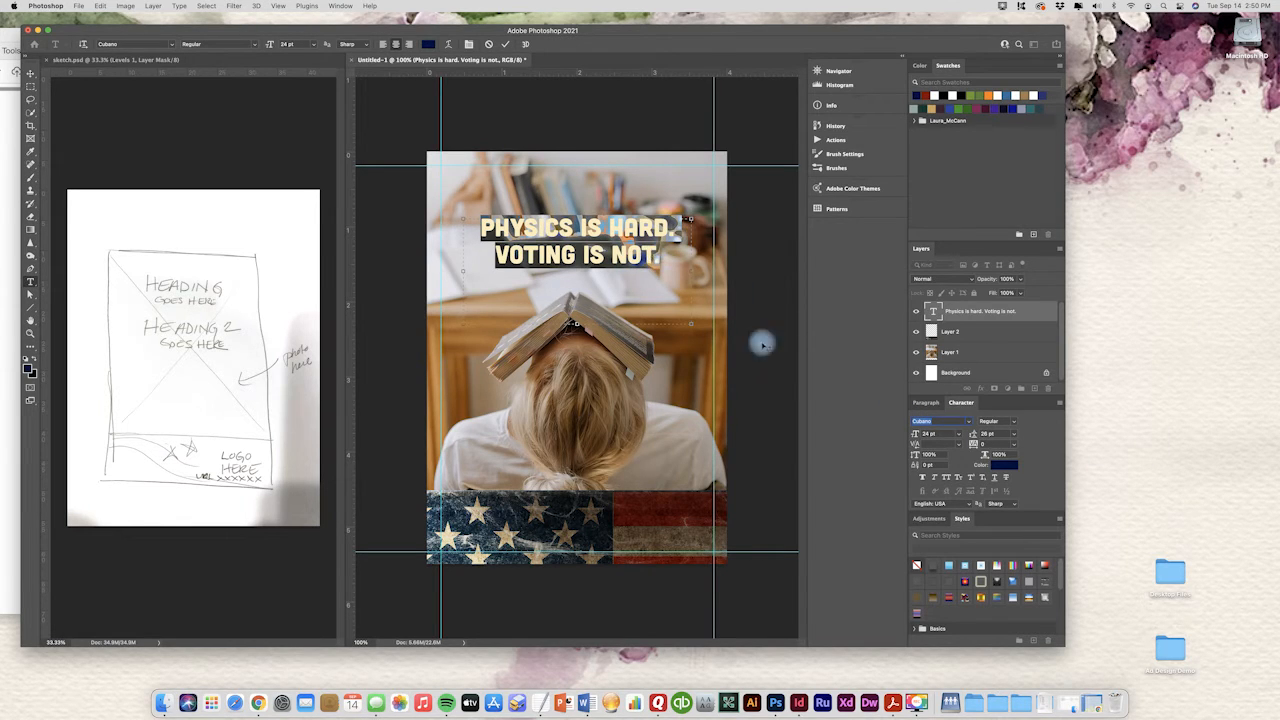
Step: Shift the heading slightly higher above the book, over the desk and blurred books
left_click(31, 74)
left_click(385, 125)
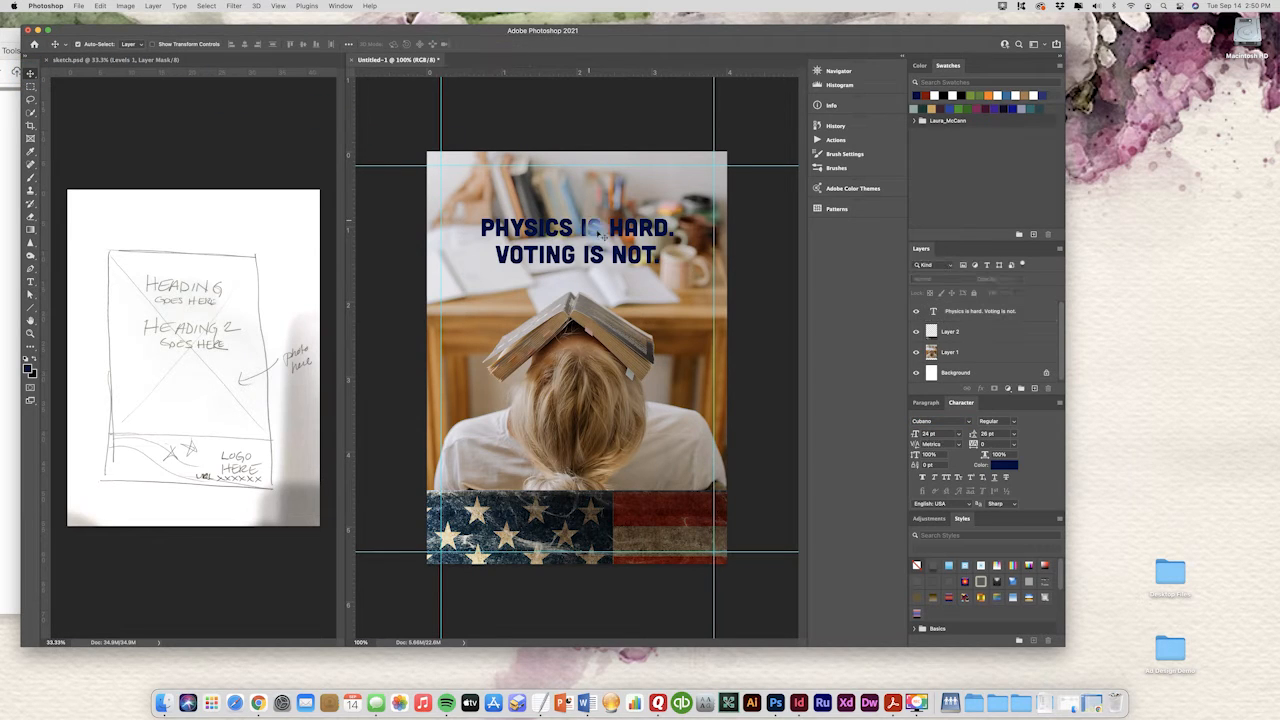
mouse_move(653, 265)
left_mouse_down()
mouse_move(643, 278)
mouse_move(646, 230)
mouse_move(645, 246)
left_mouse_up()
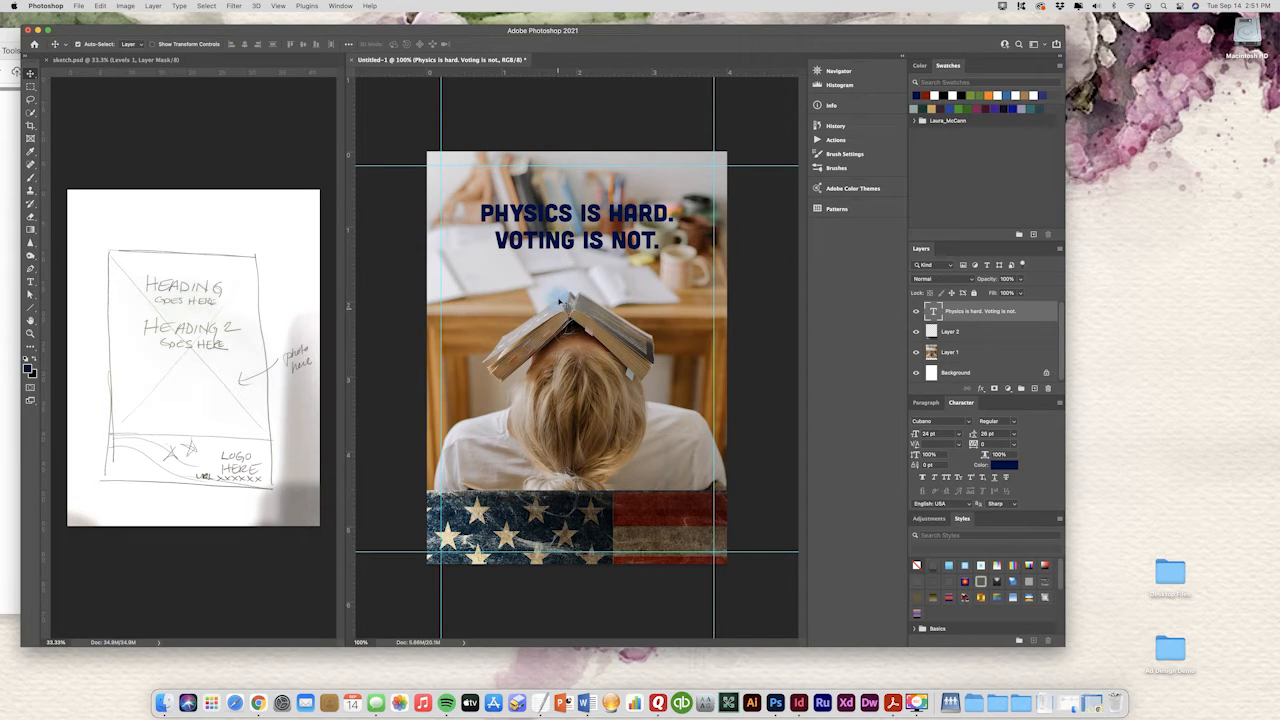
left_click_drag(597, 248, 597, 253)
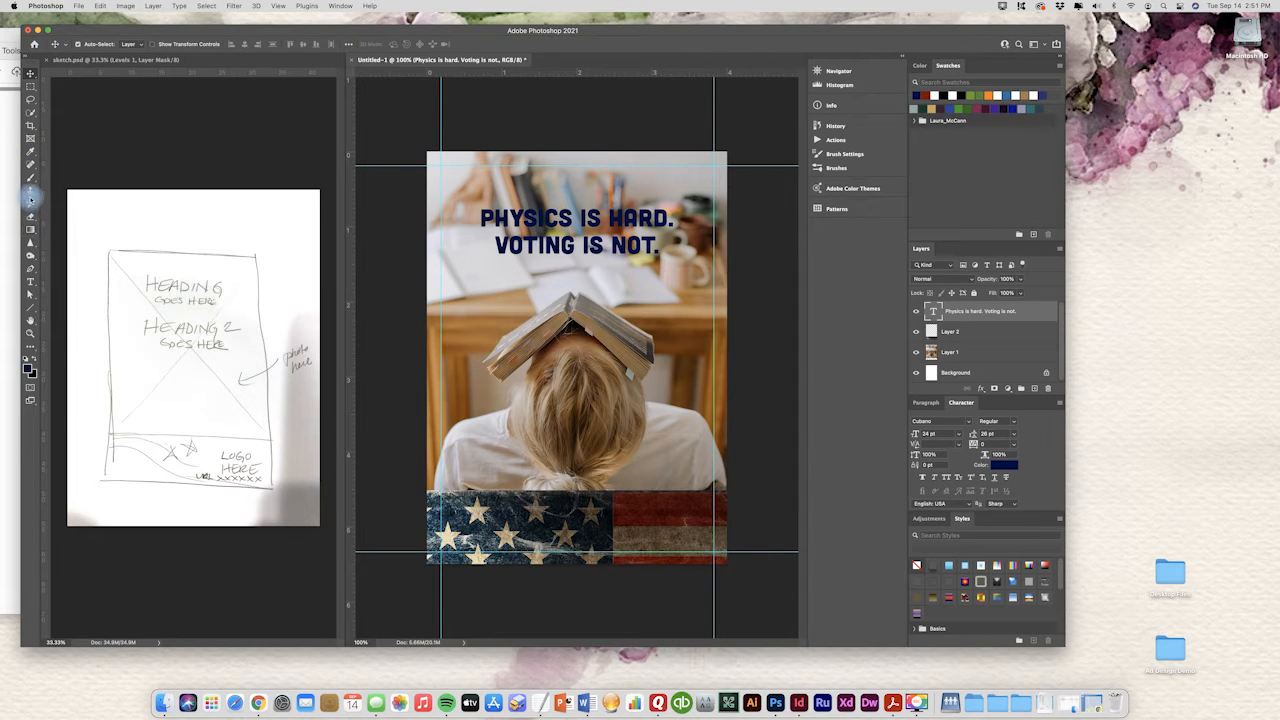
Step: Recolor both heading lines white using a saved swatch
left_click(30, 281)
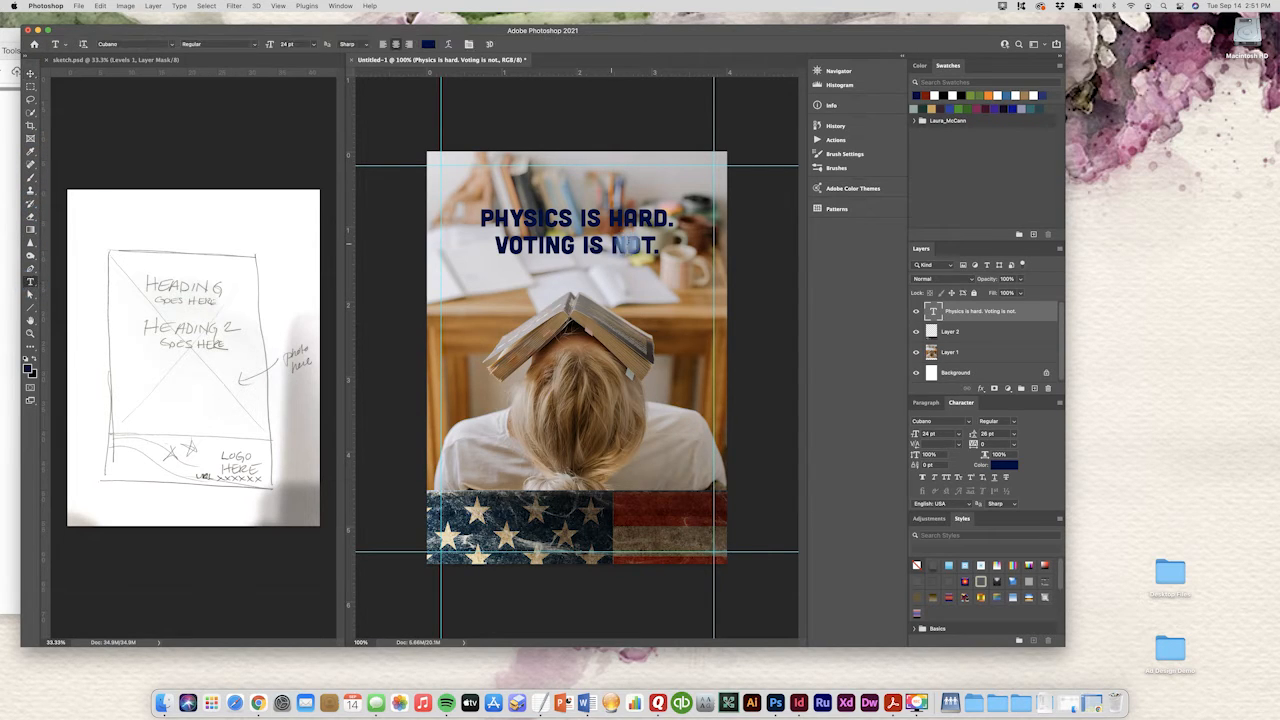
left_click_drag(664, 244, 422, 195)
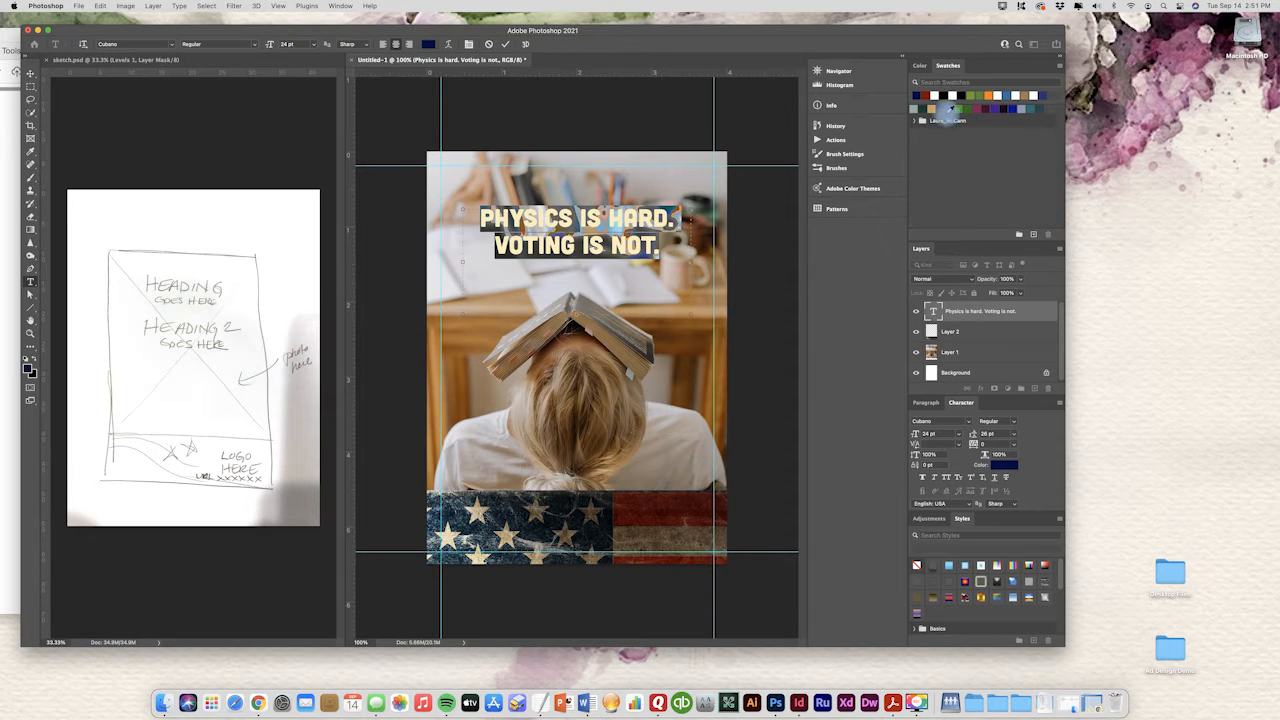
left_click(920, 65)
left_click(948, 65)
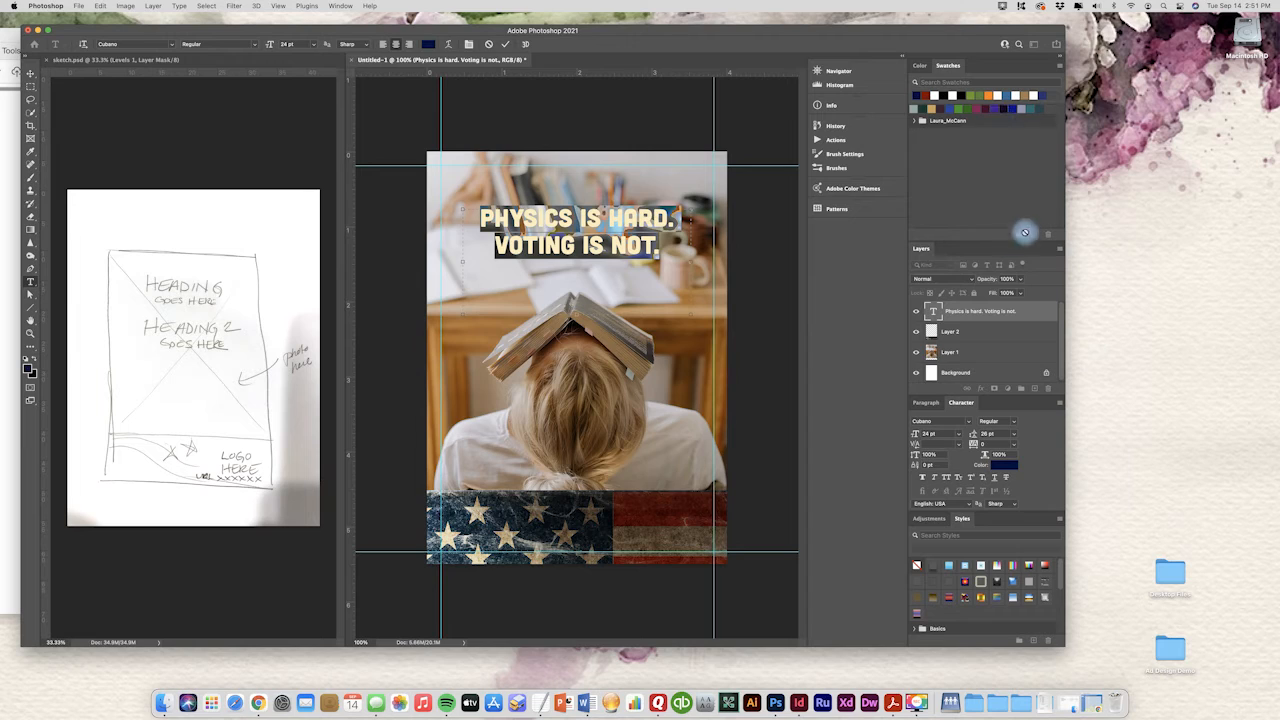
left_click(934, 95)
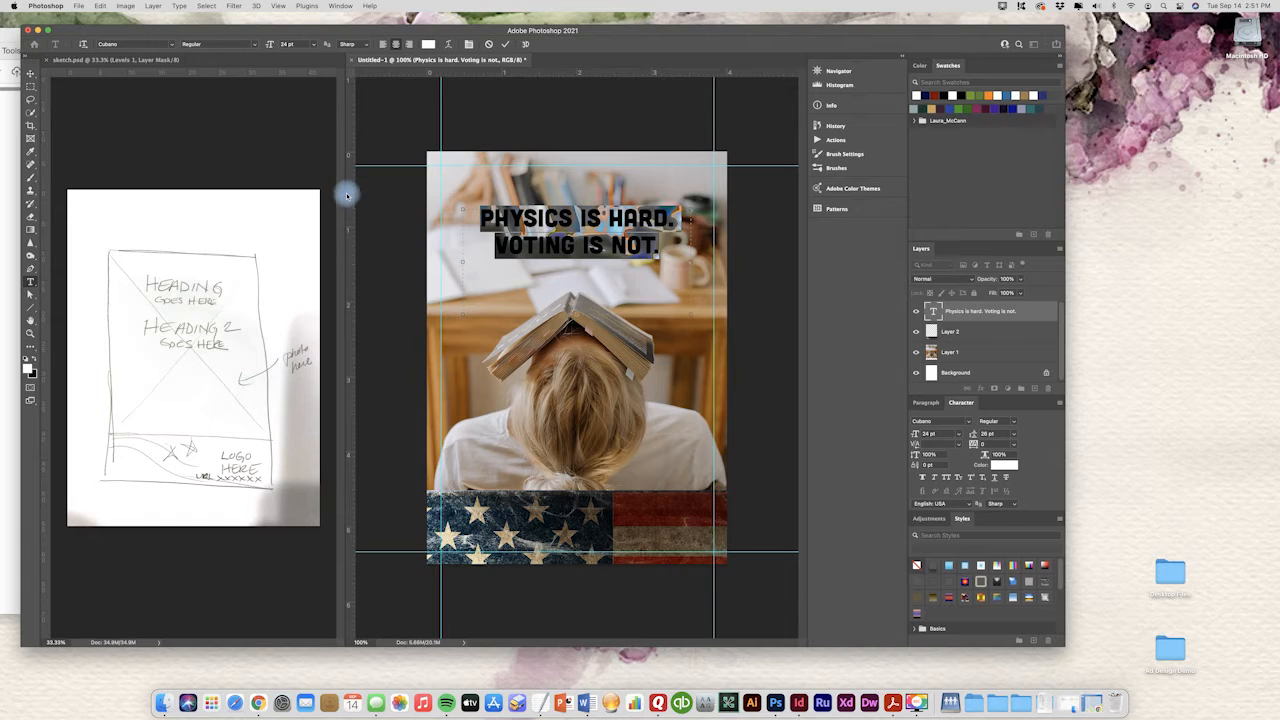
left_click(30, 74)
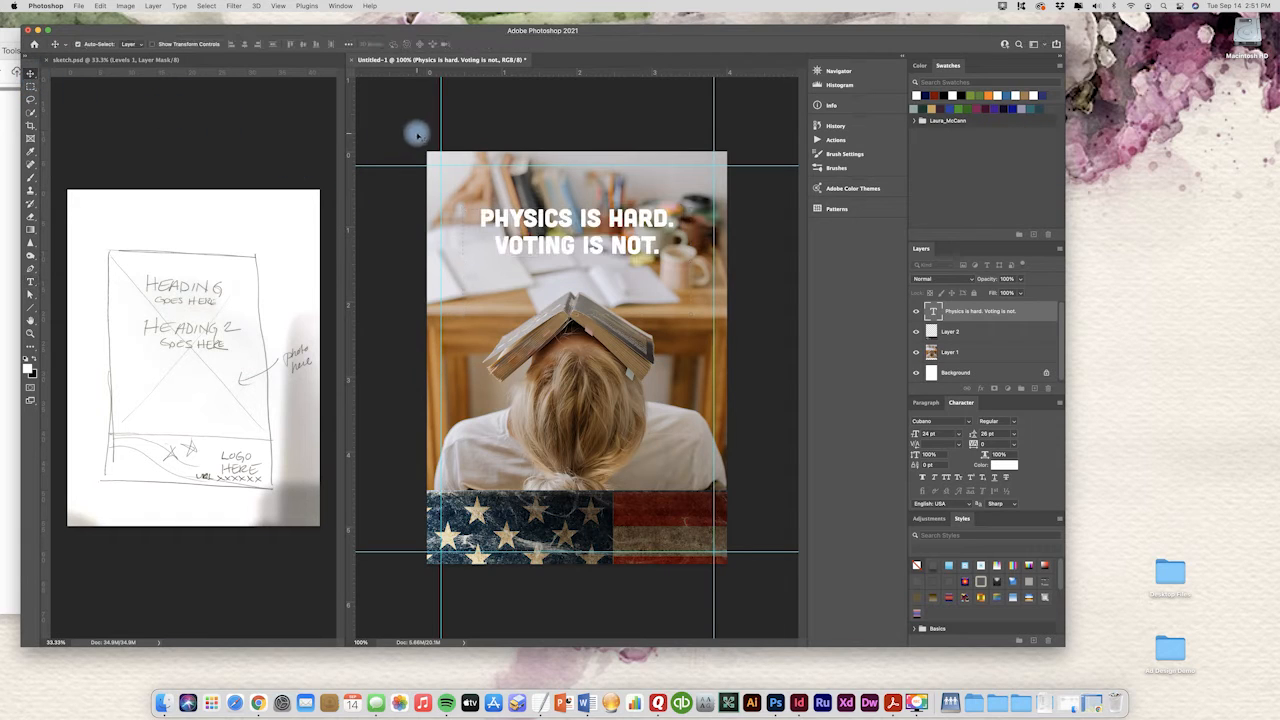
left_click(531, 394)
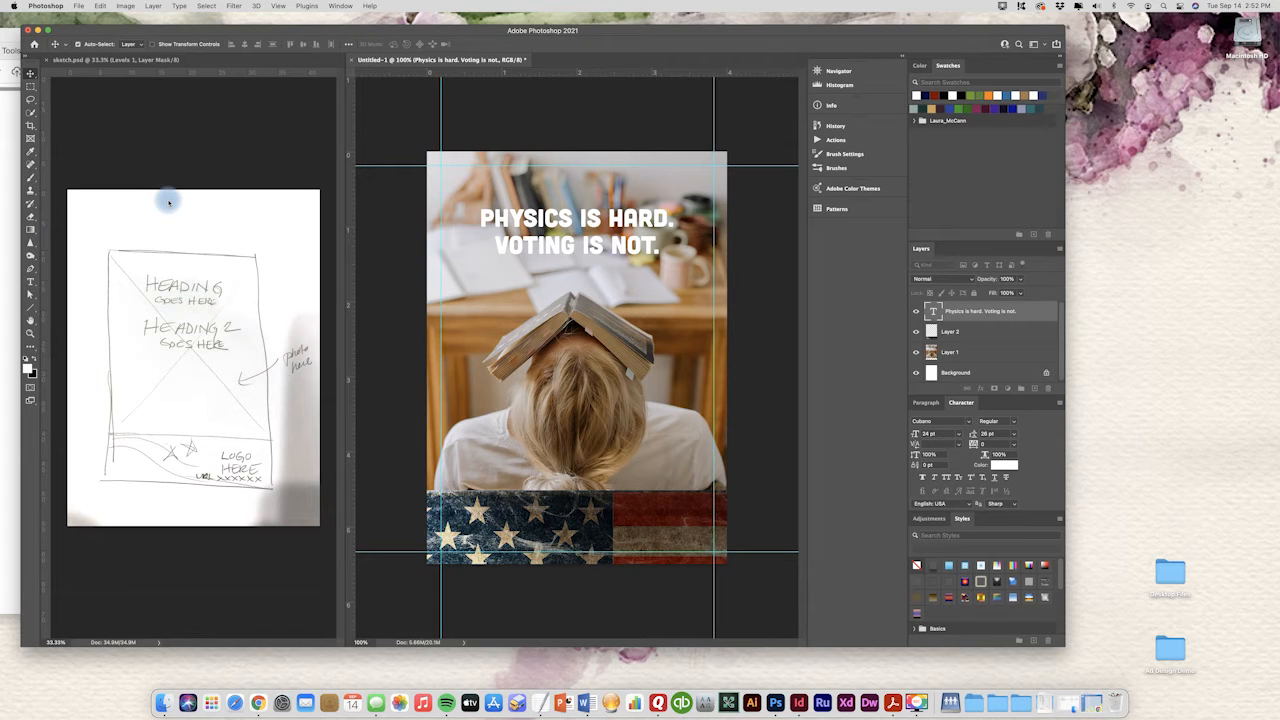
Step: Switch to the creative brief PDF in Acrobat to look up the brand's logo colors, and return to Photoshop
left_click(14, 222)
left_click_drag(315, 34, 356, 26)
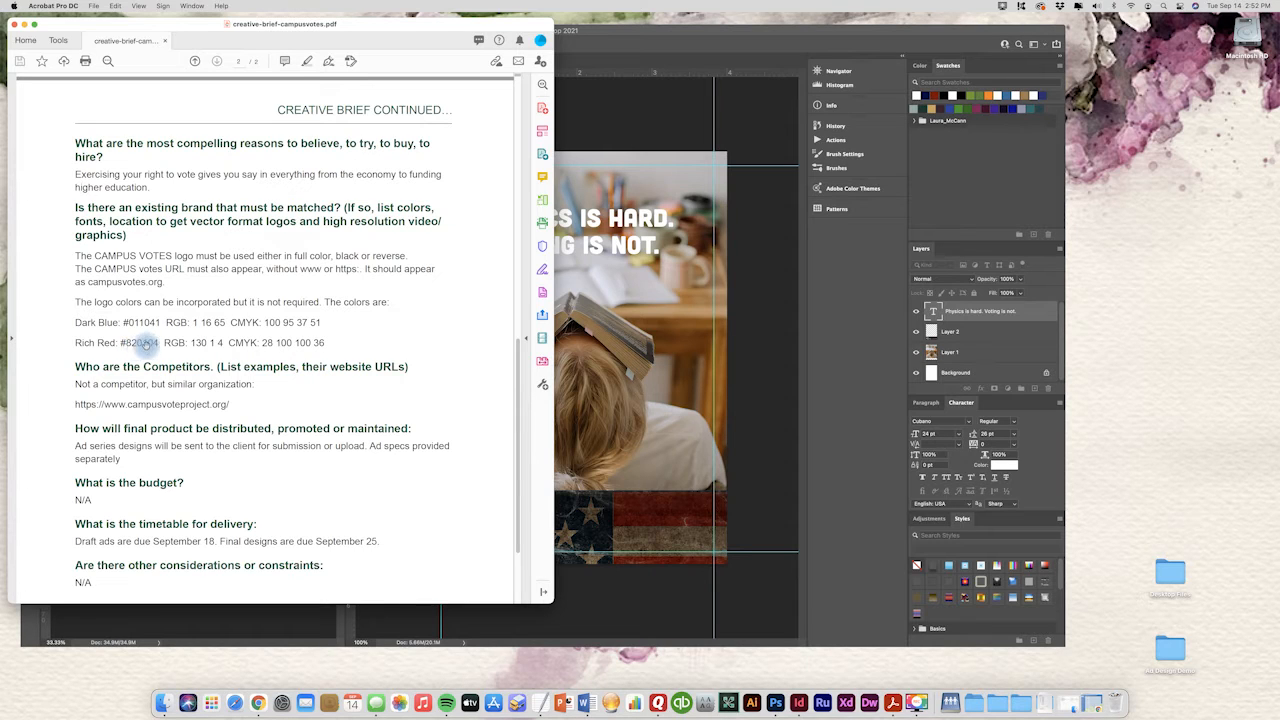
left_click(663, 143)
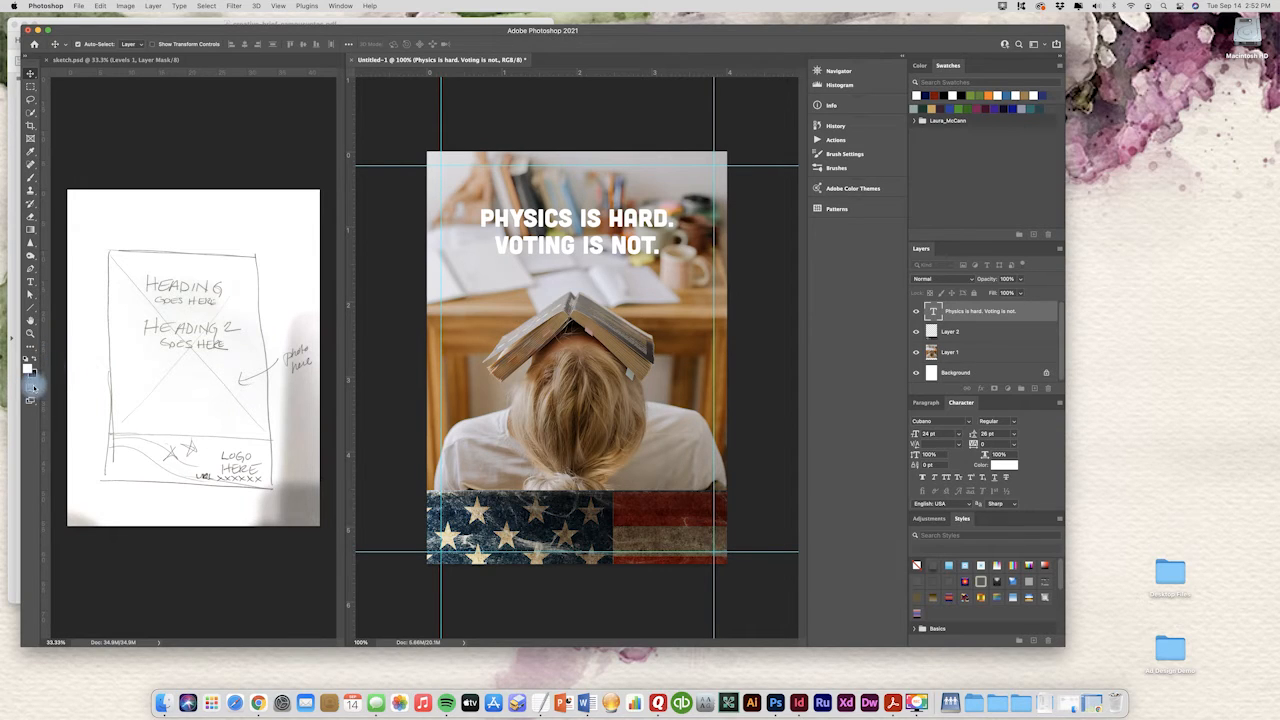
left_click(1061, 67)
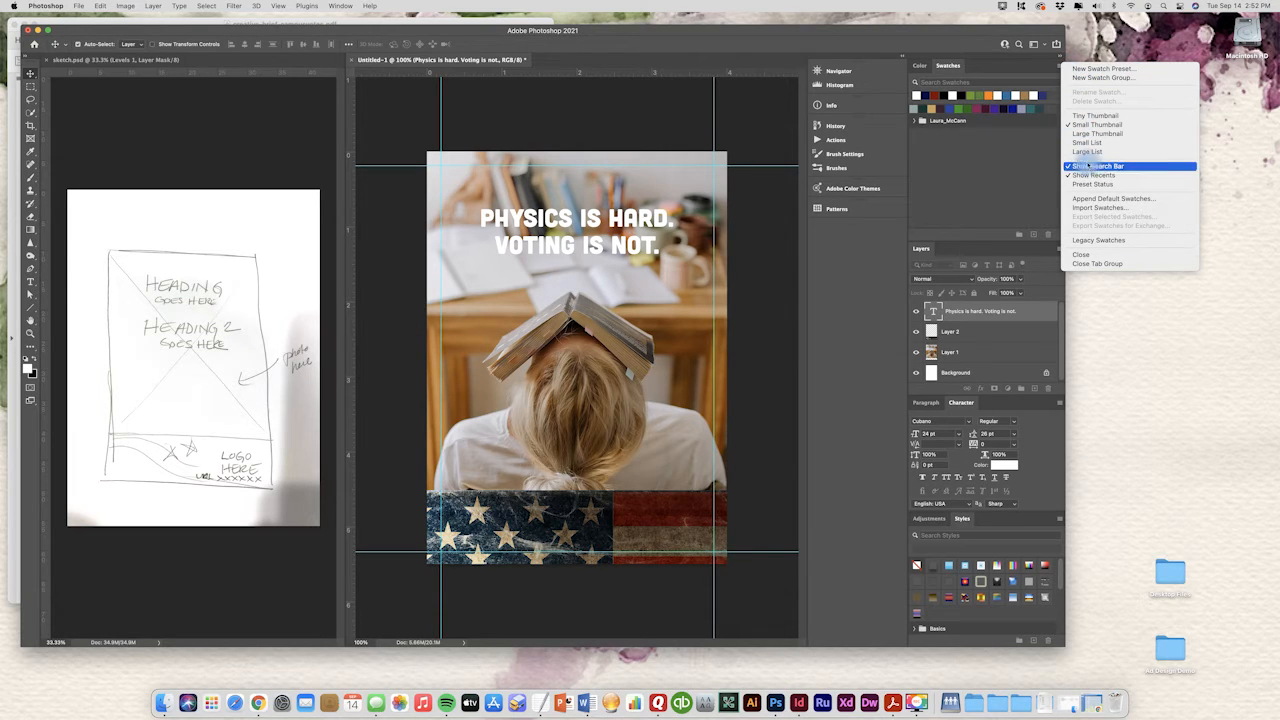
left_click(922, 165)
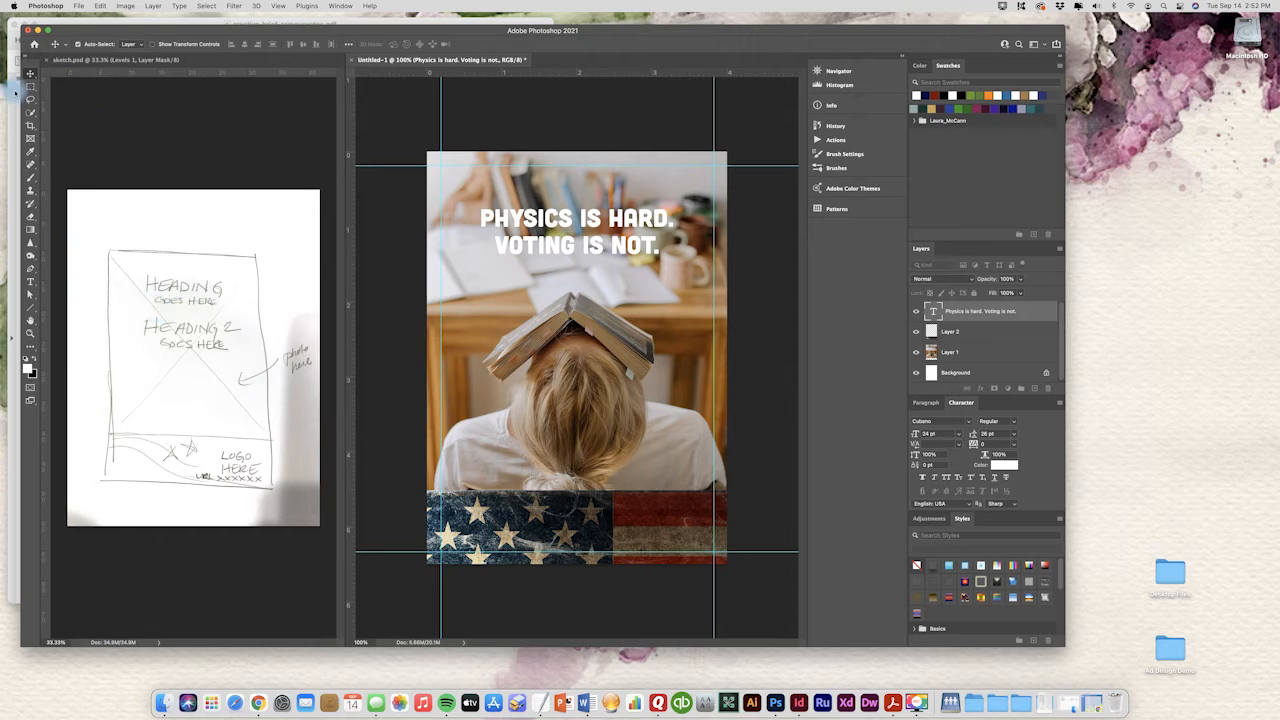
Step: Save the color #802104 as a new swatch, also adding it to the current library
left_click(29, 369)
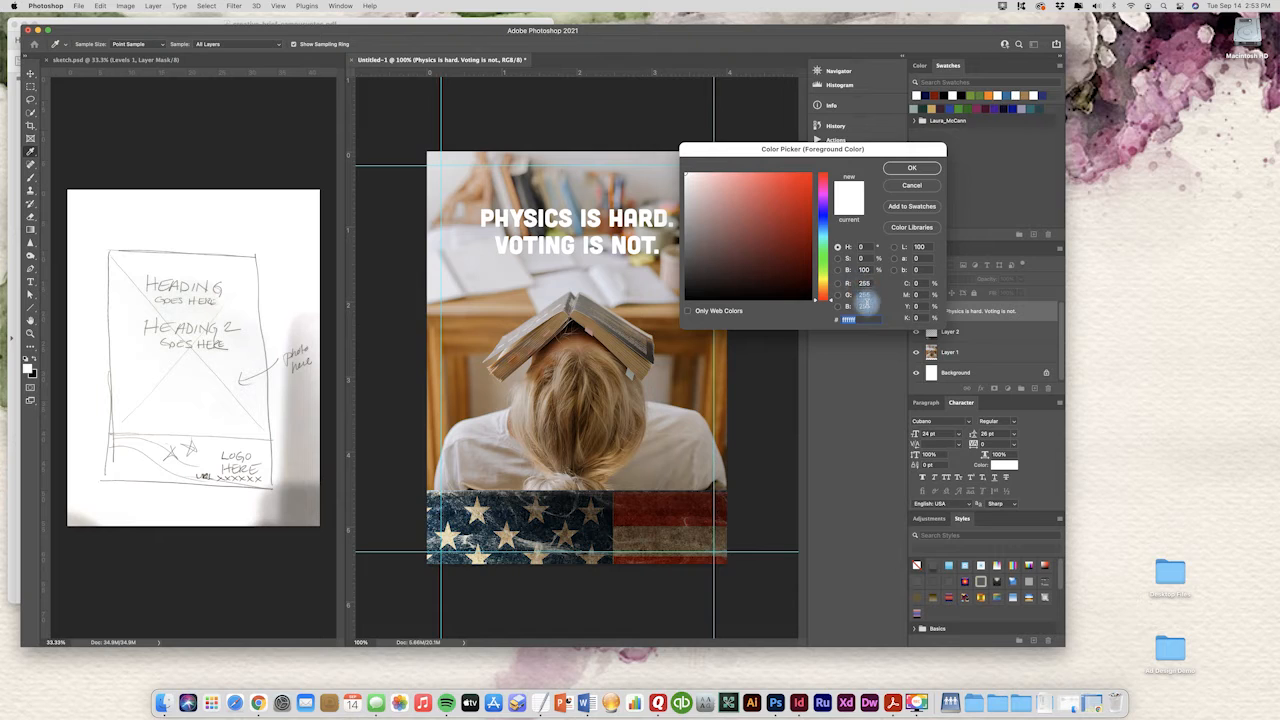
left_click(14, 218)
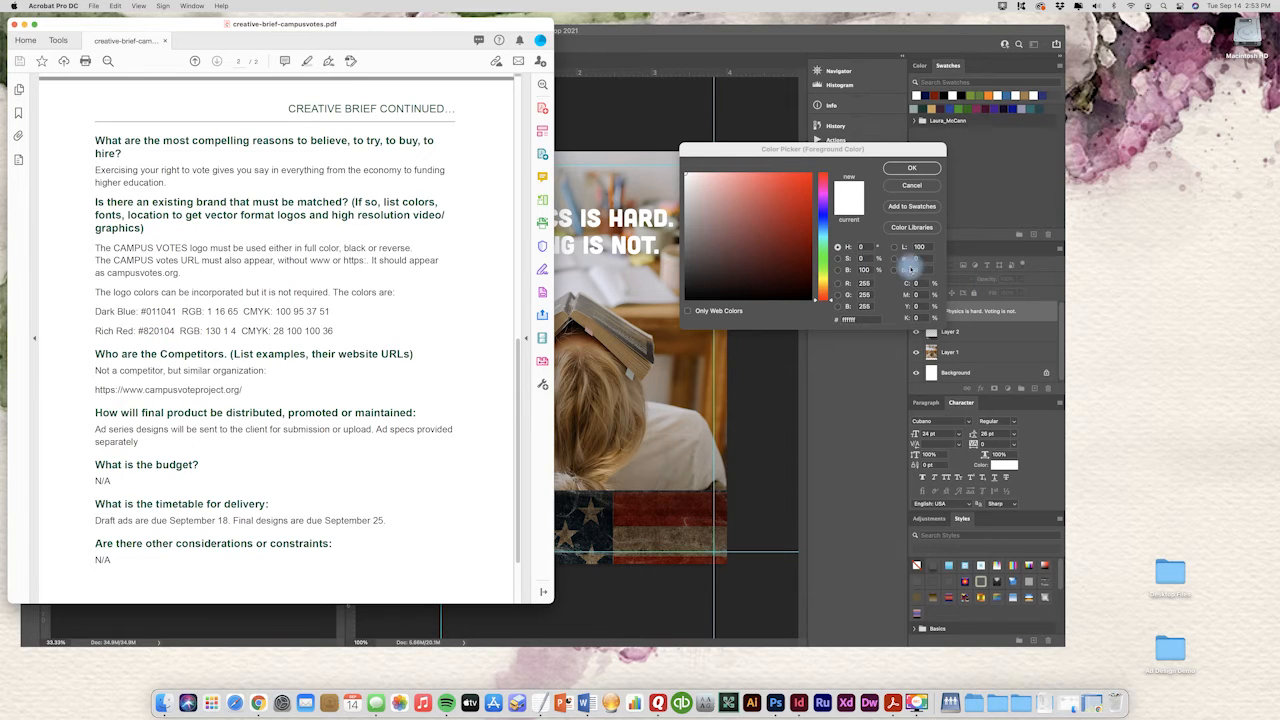
left_click(848, 320)
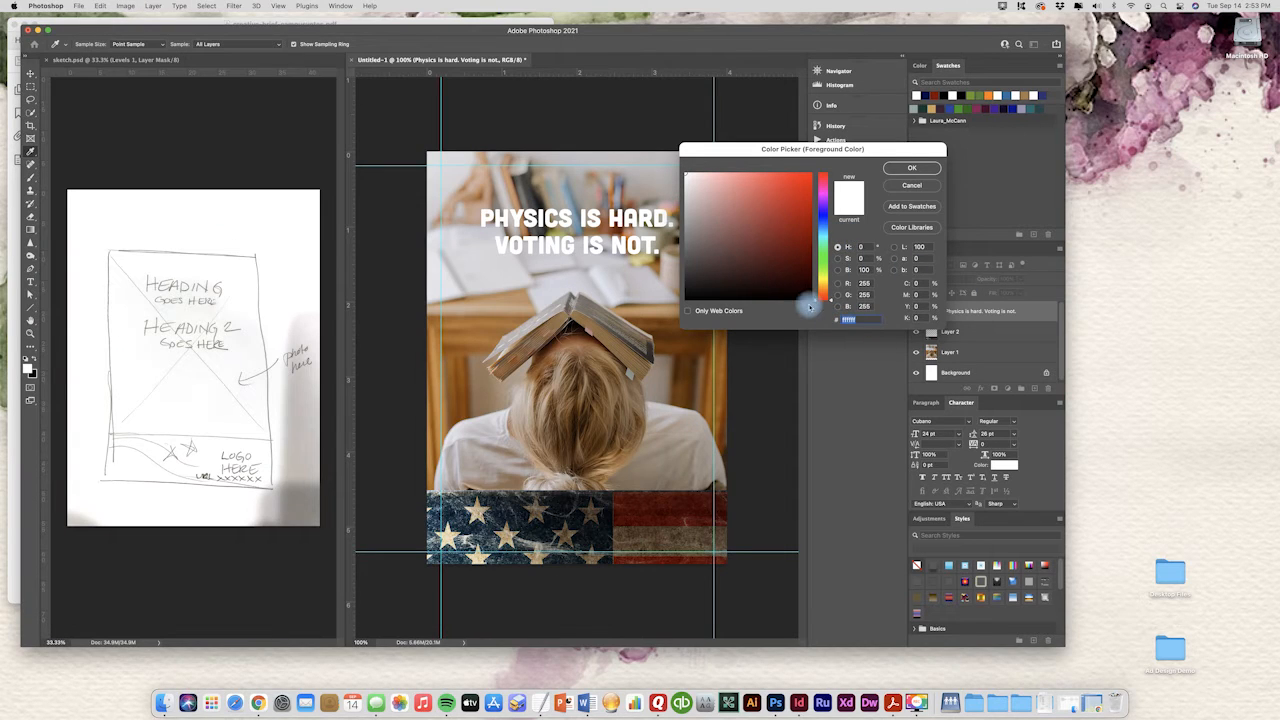
type("802104")
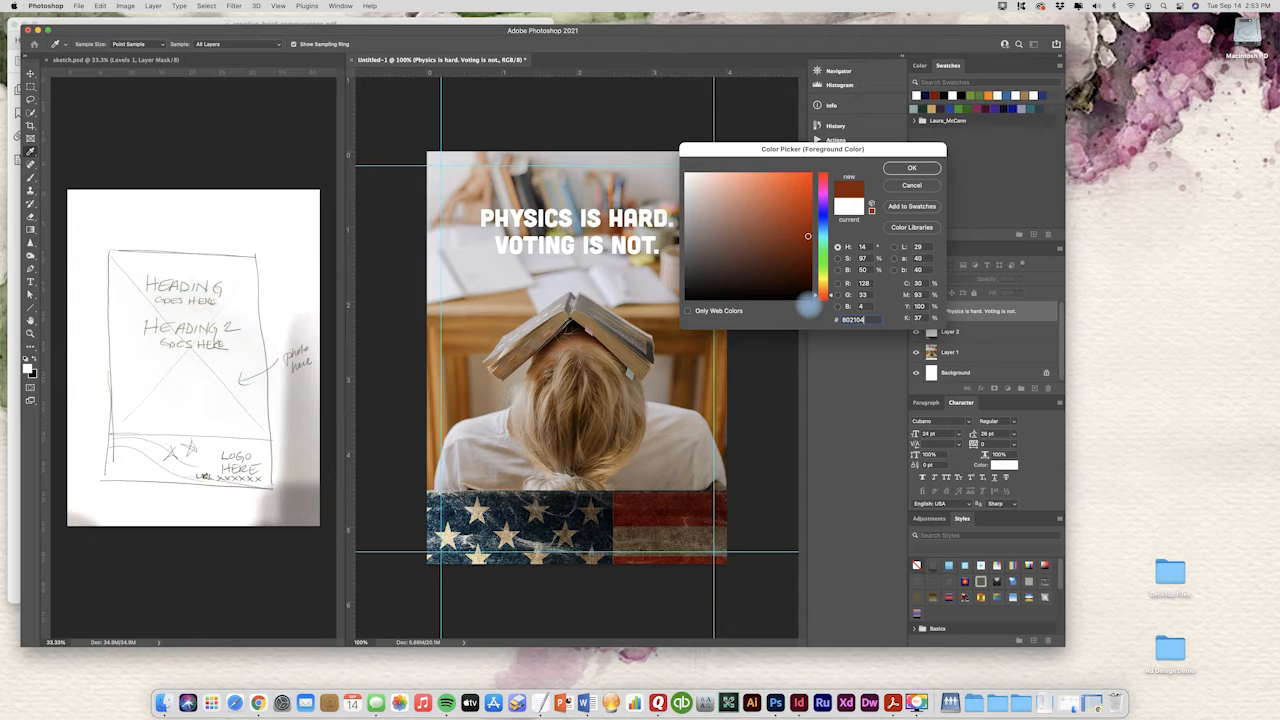
left_click(912, 207)
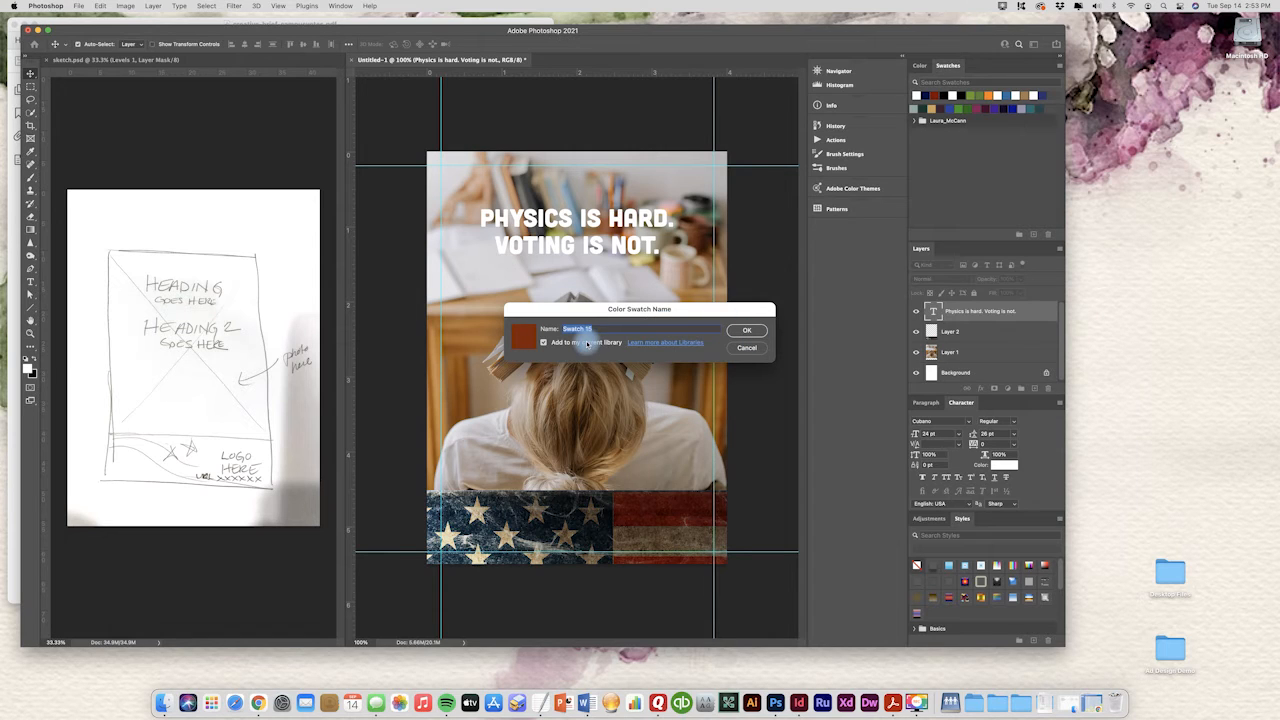
left_click(748, 332)
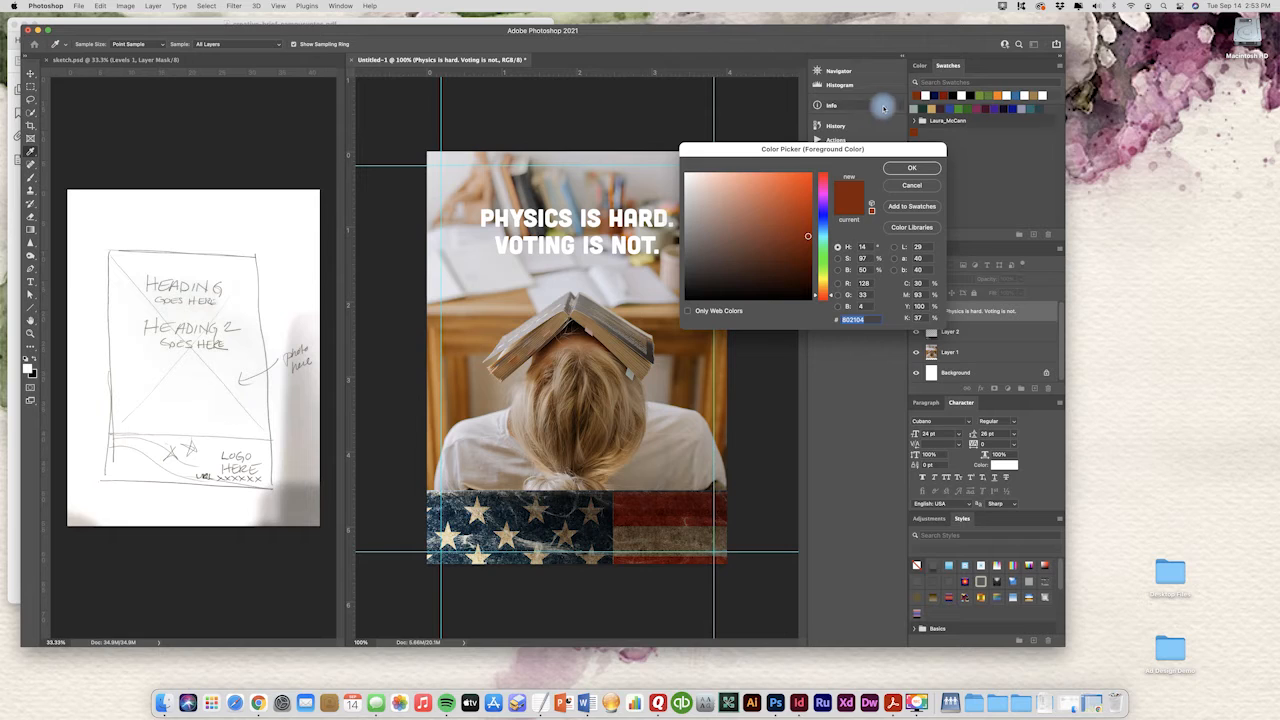
left_click(912, 186)
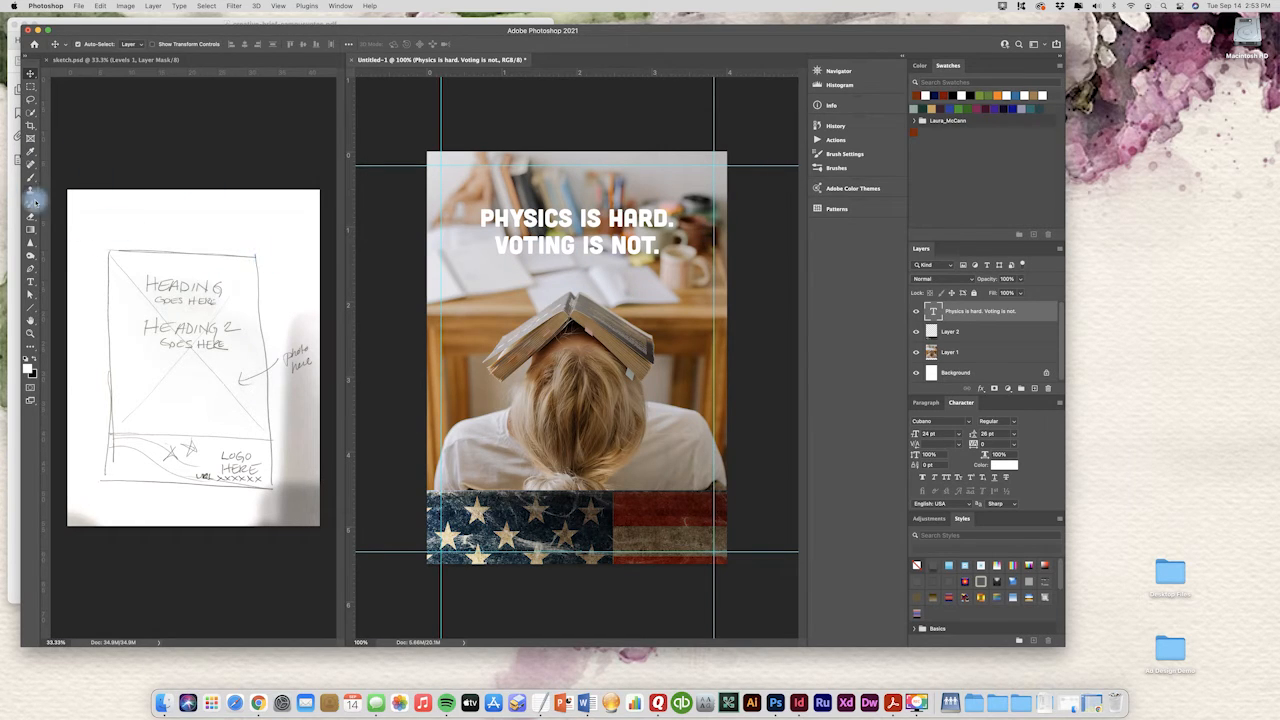
Step: Recolor the heading word VOTING with the saved dark red swatch and shift the whole heading slightly lower
left_click(30, 282)
left_click(576, 245)
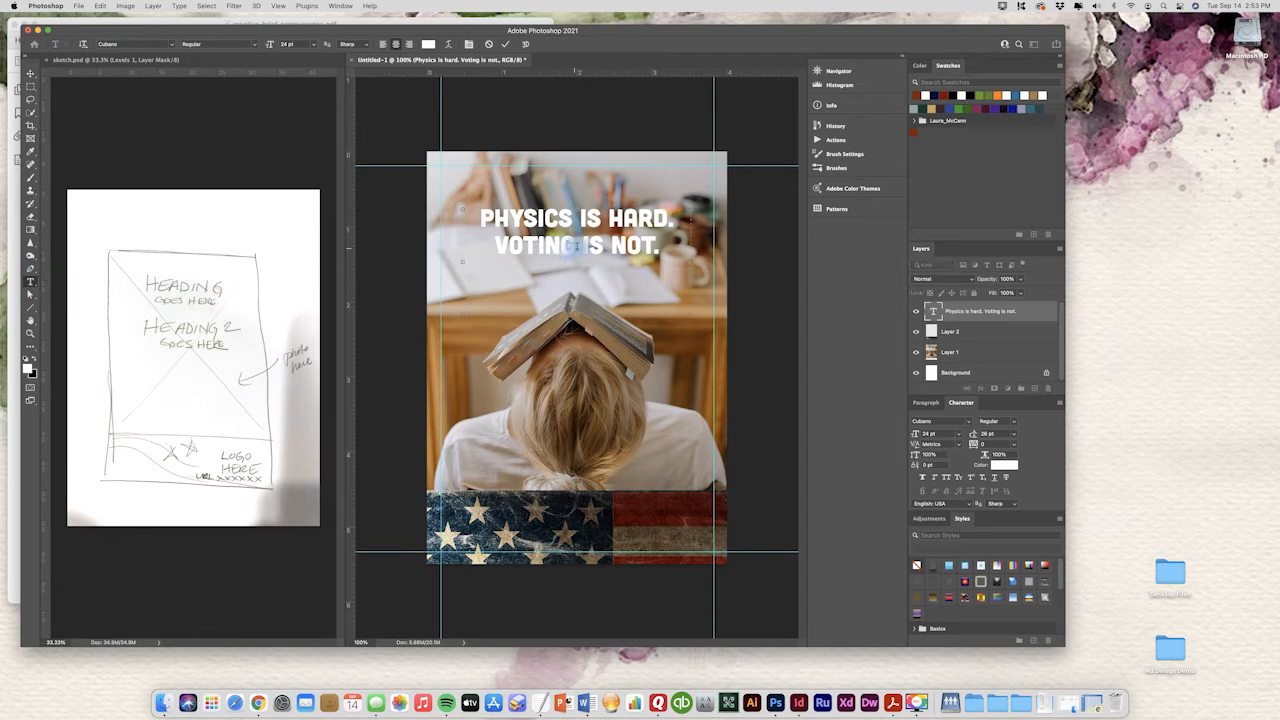
left_click_drag(576, 245, 479, 251)
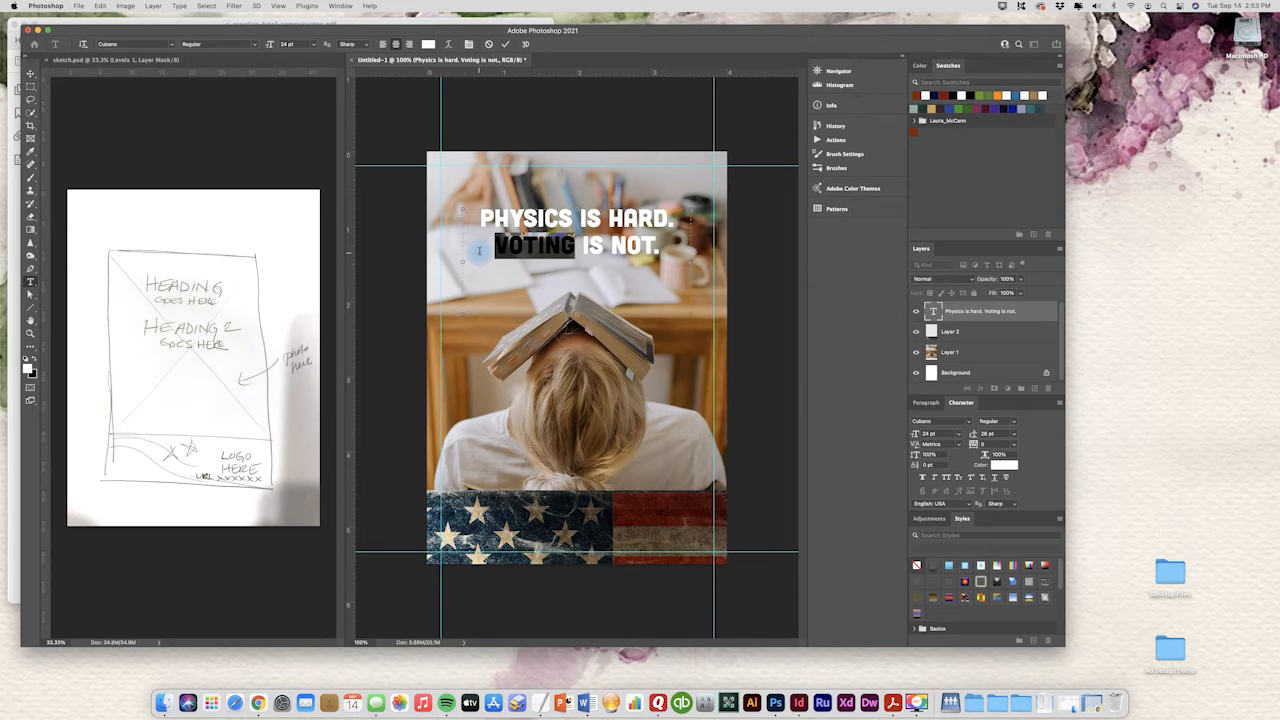
left_click(914, 132)
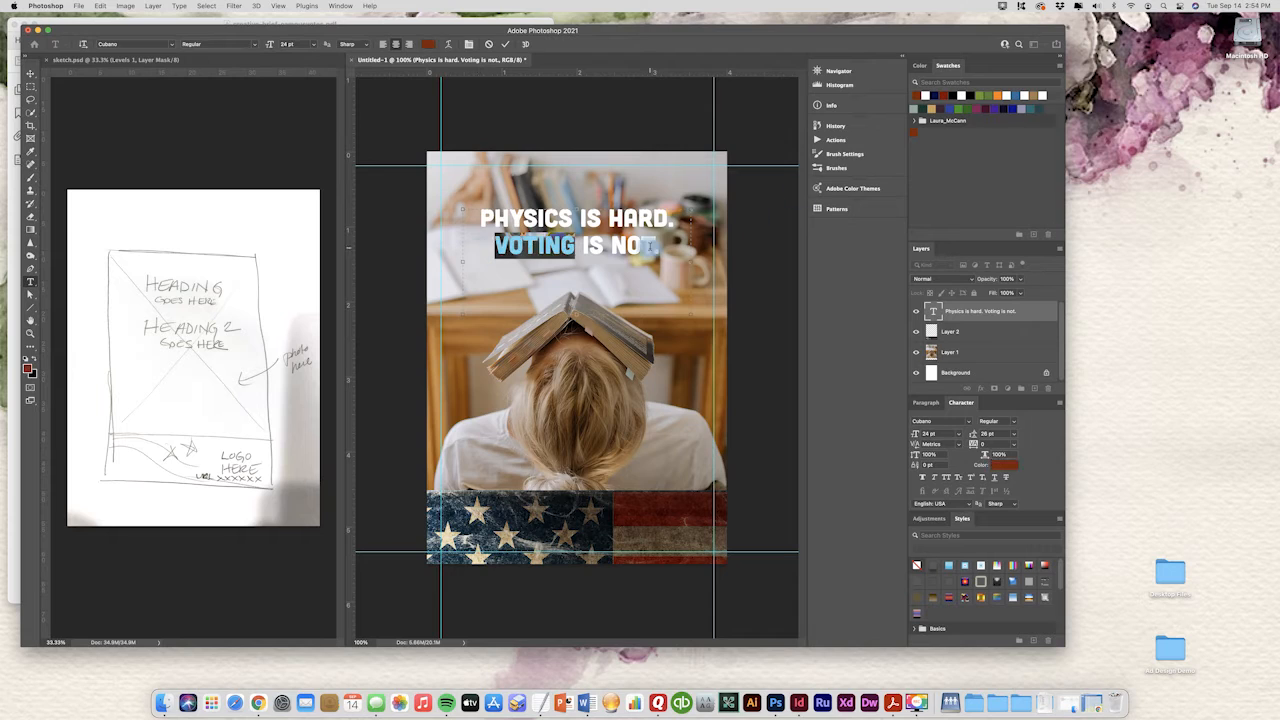
left_click(36, 73)
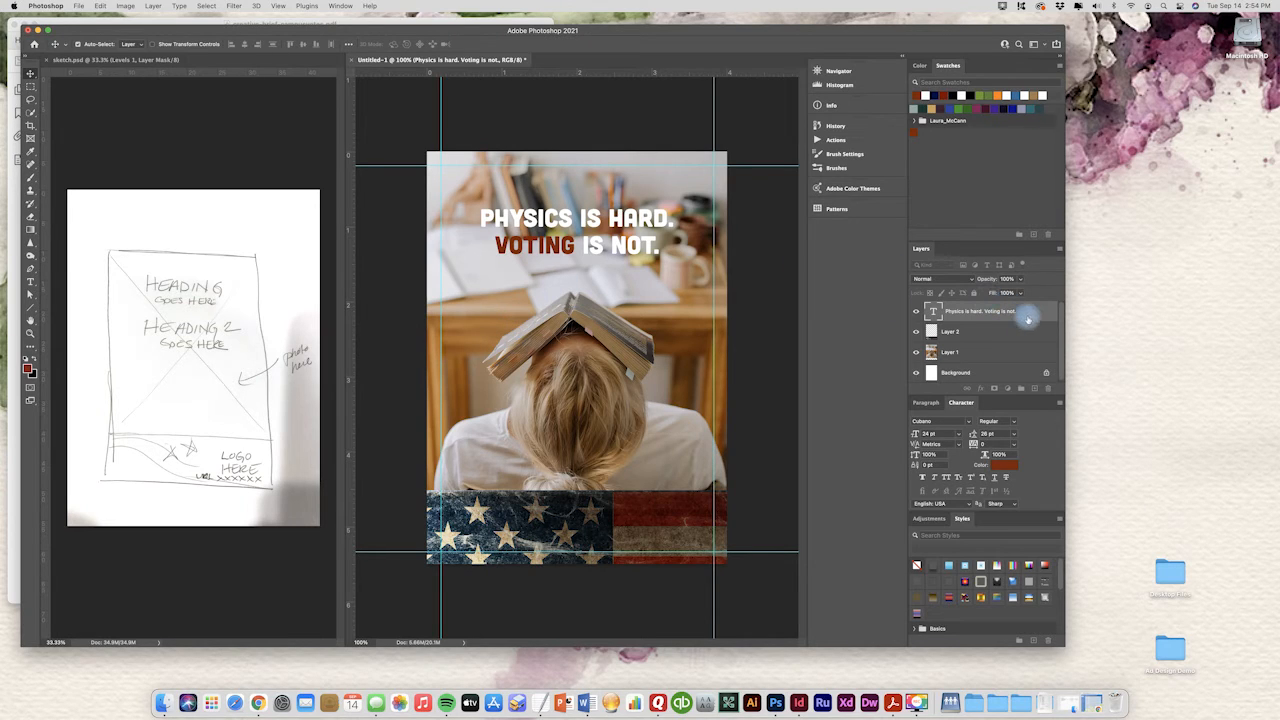
left_click(1028, 316)
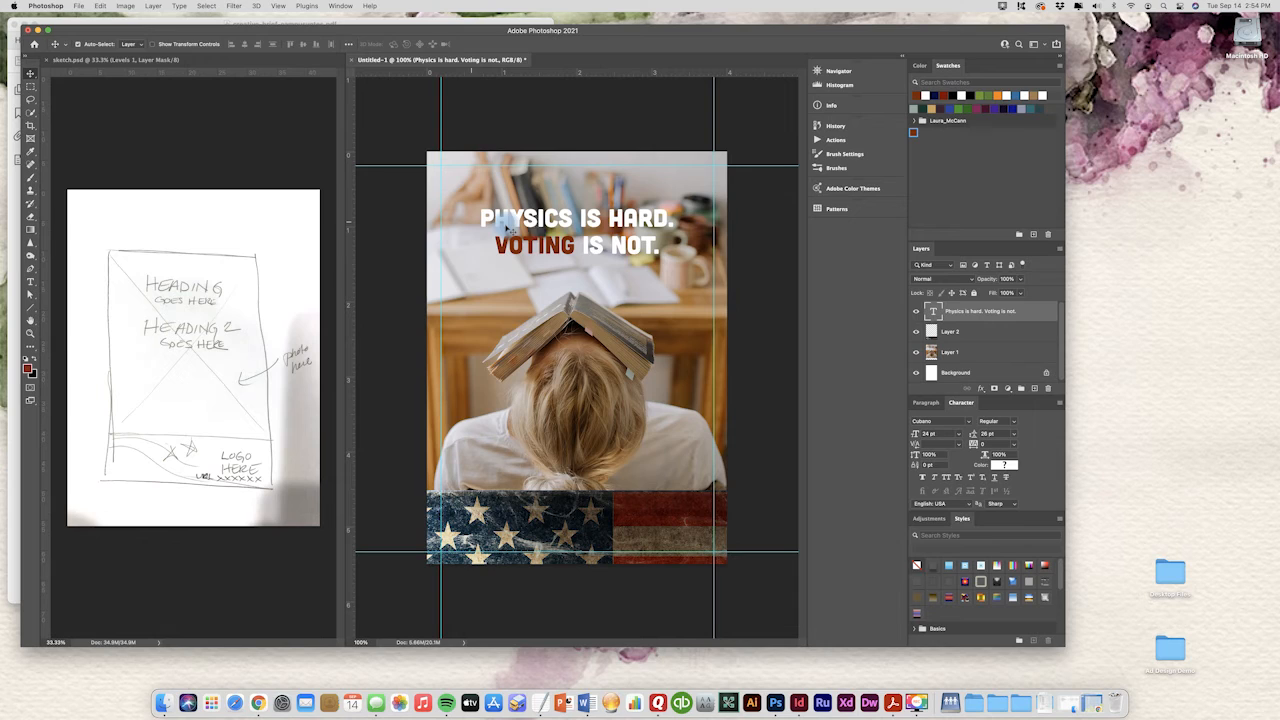
left_click_drag(618, 252, 600, 255)
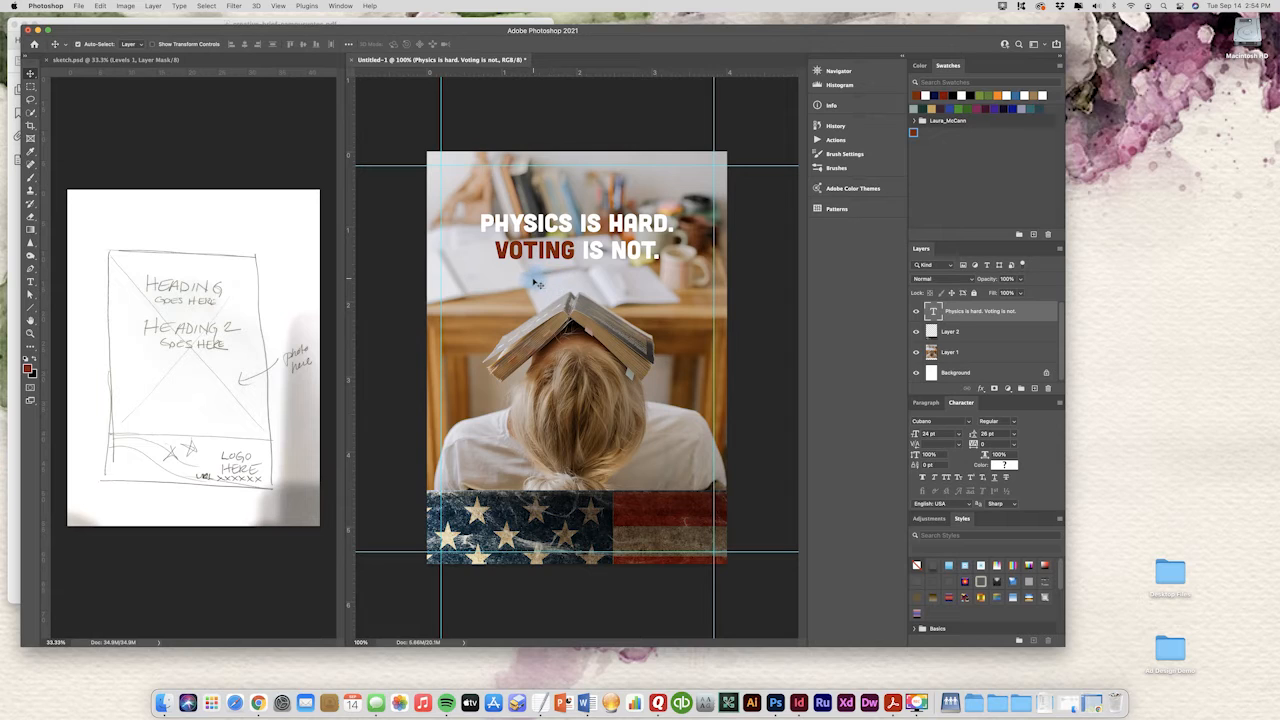
Step: Add a text box between the heading and the open book reading "Register today. Let your voice be heard"
left_click(31, 282)
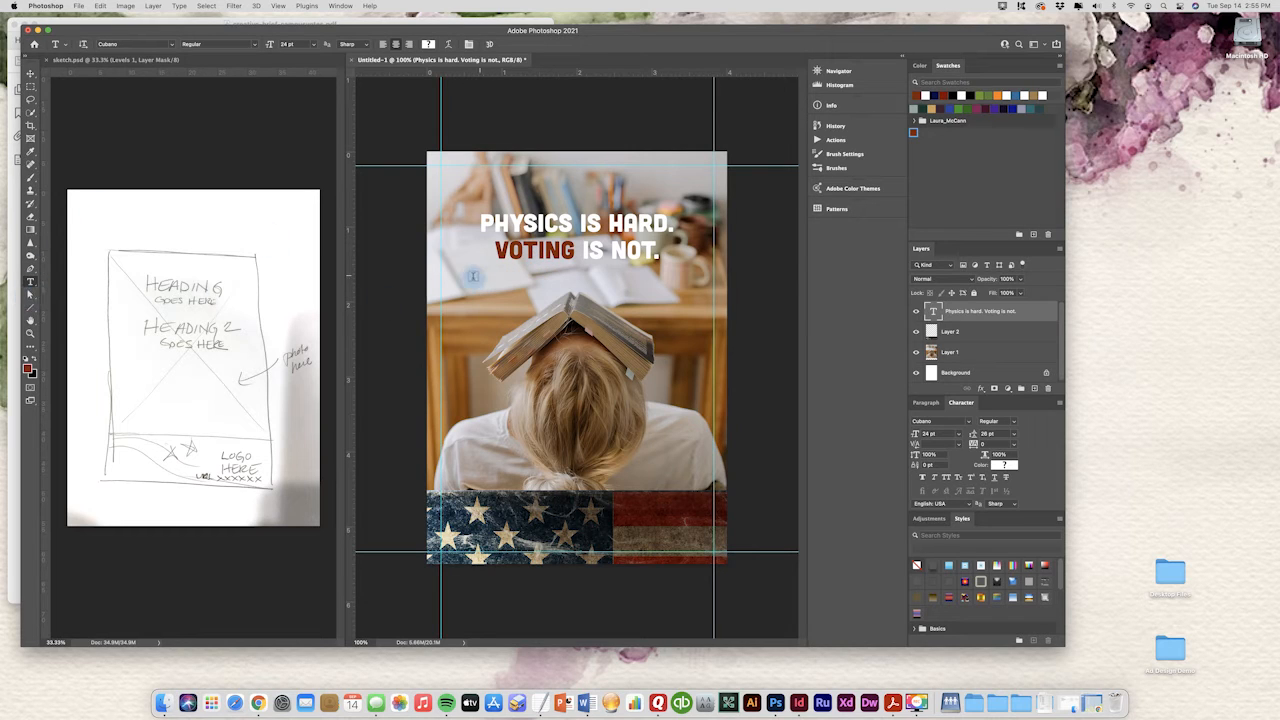
left_click_drag(460, 274, 705, 310)
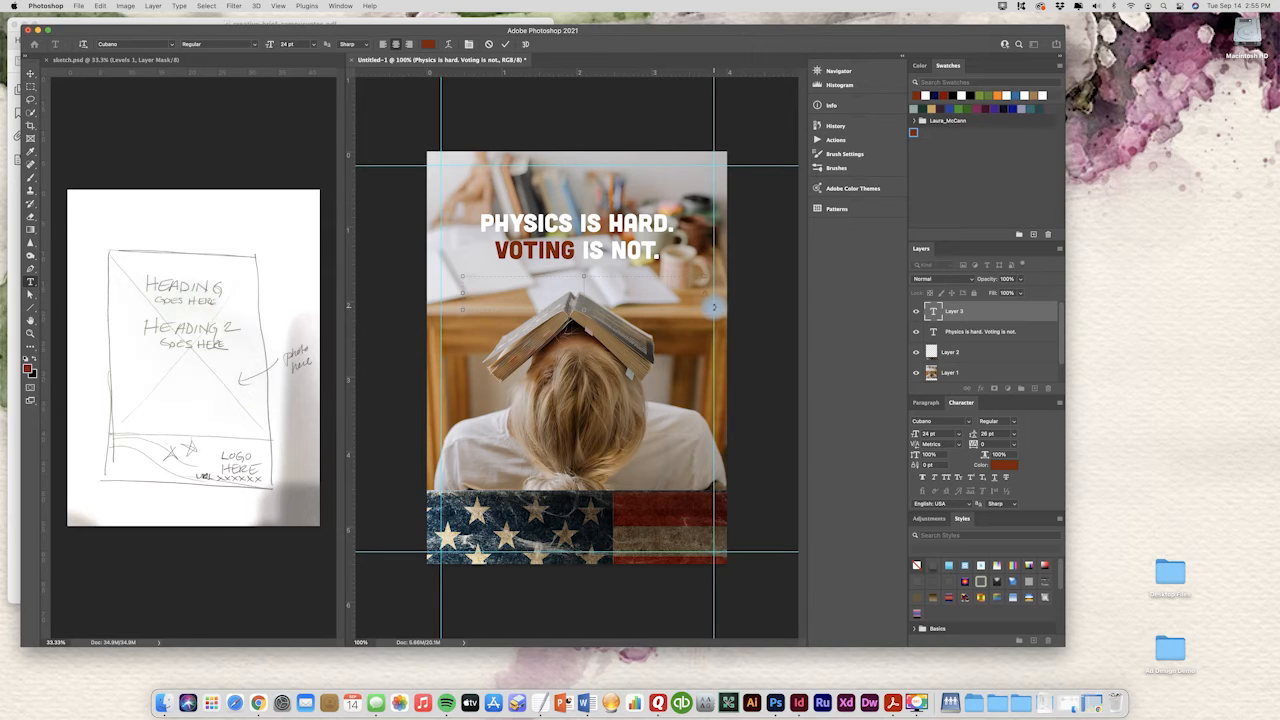
type("EGISTER TODAY. LET")
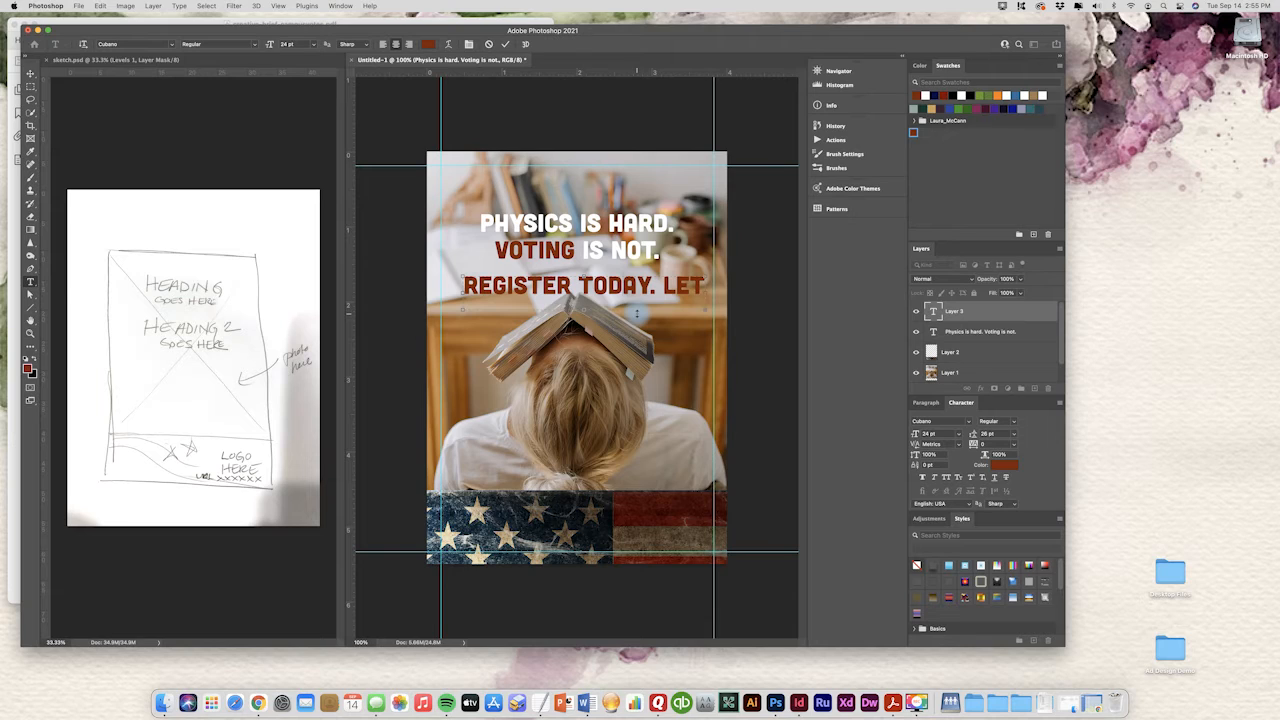
Step: Change the font of the entire subheading to Helvetica Neue LT Std 67 Medium Condensed
key("super+a")
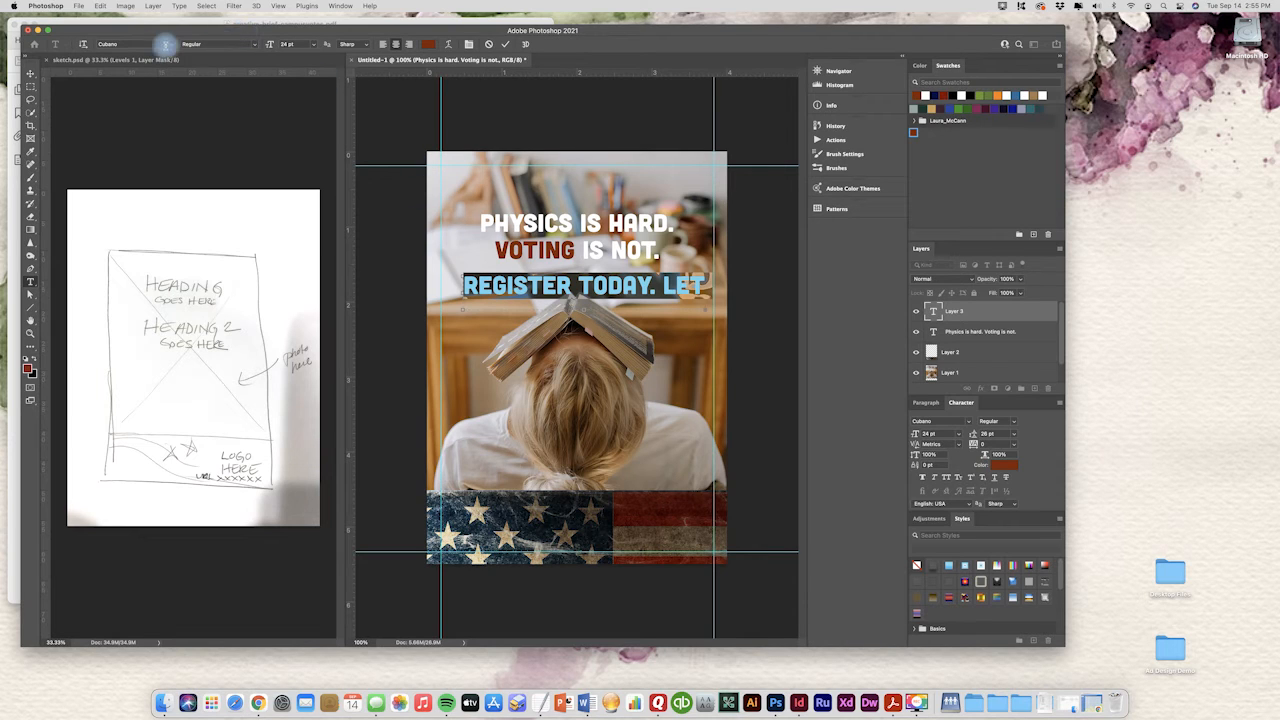
left_click(95, 44)
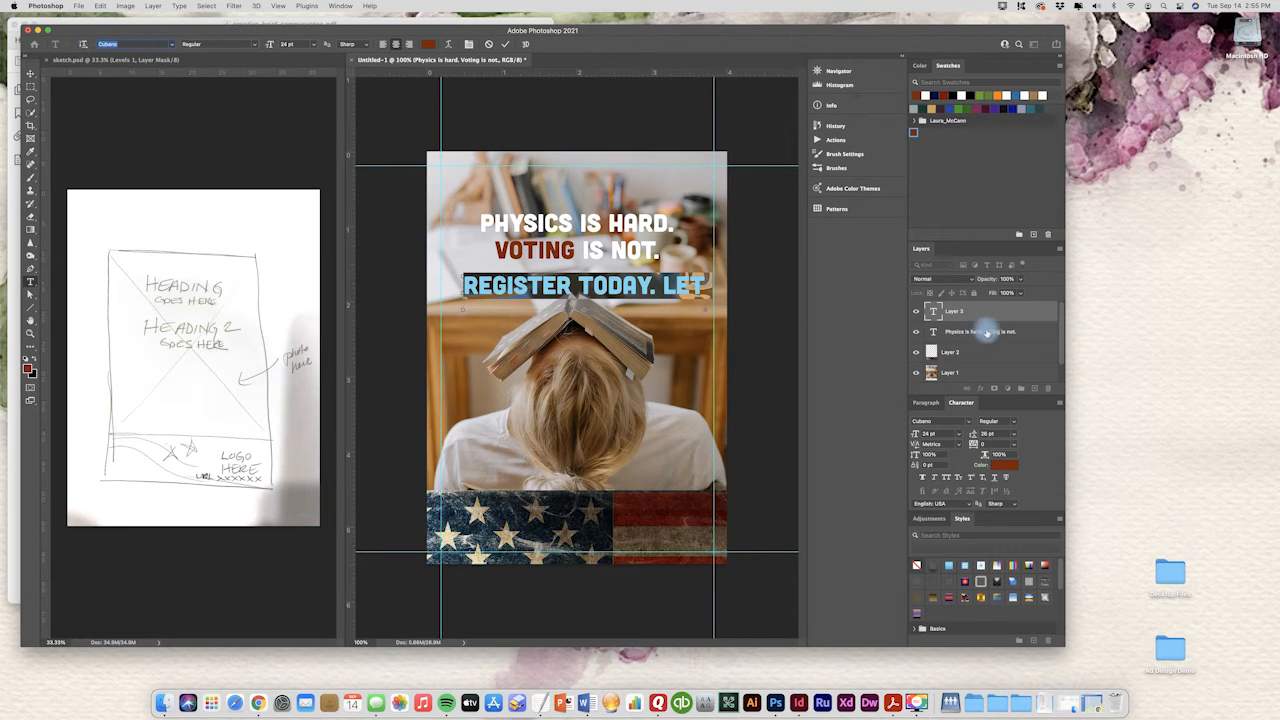
left_click(940, 421)
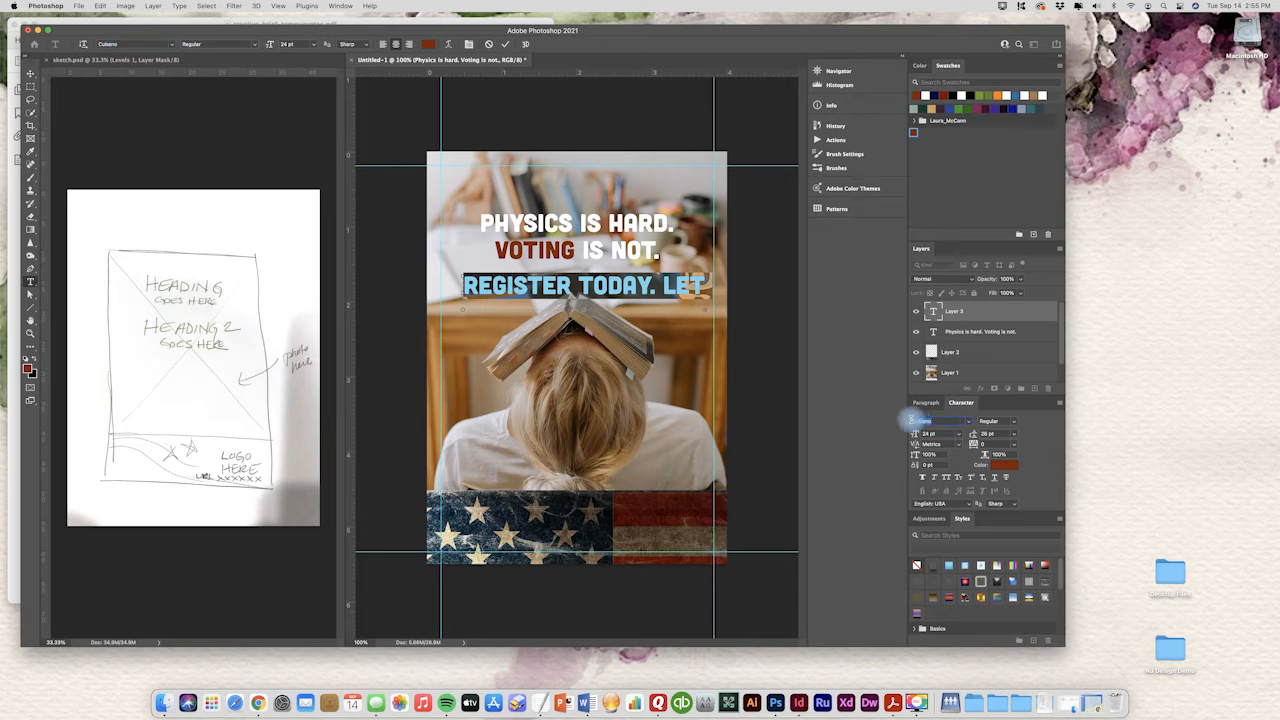
type("Helvetica Neue LT")
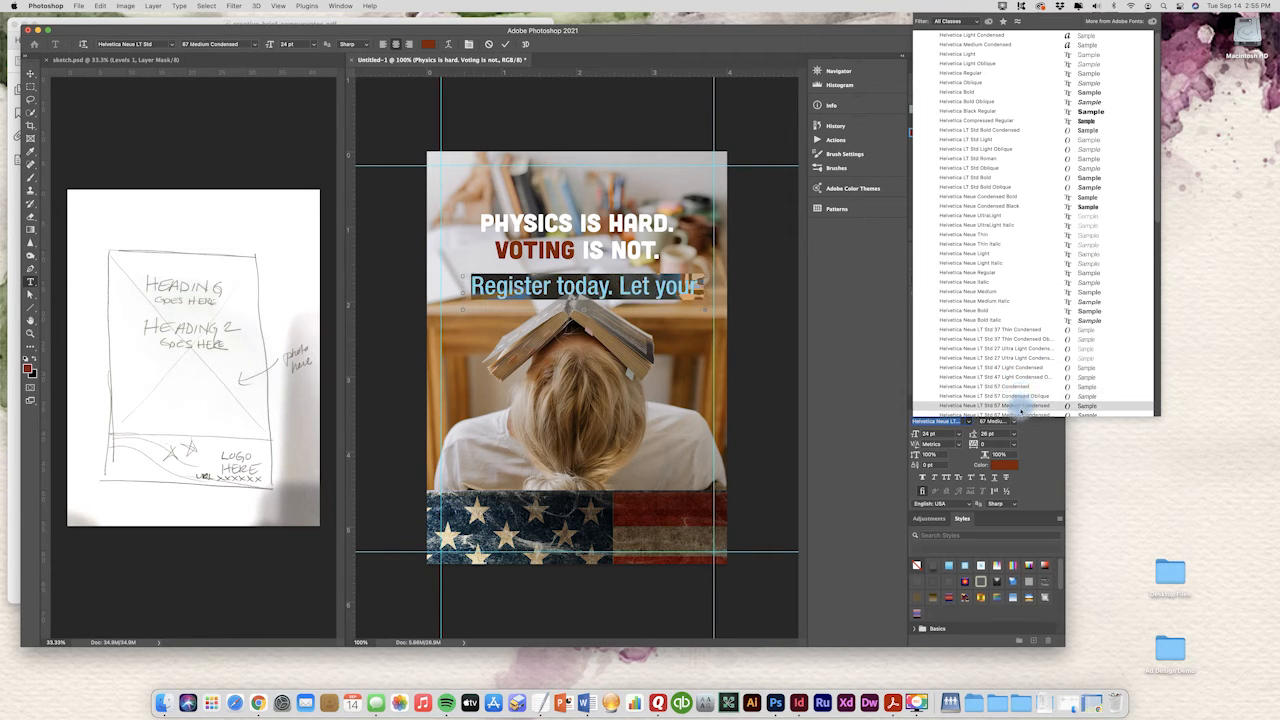
left_click(1018, 405)
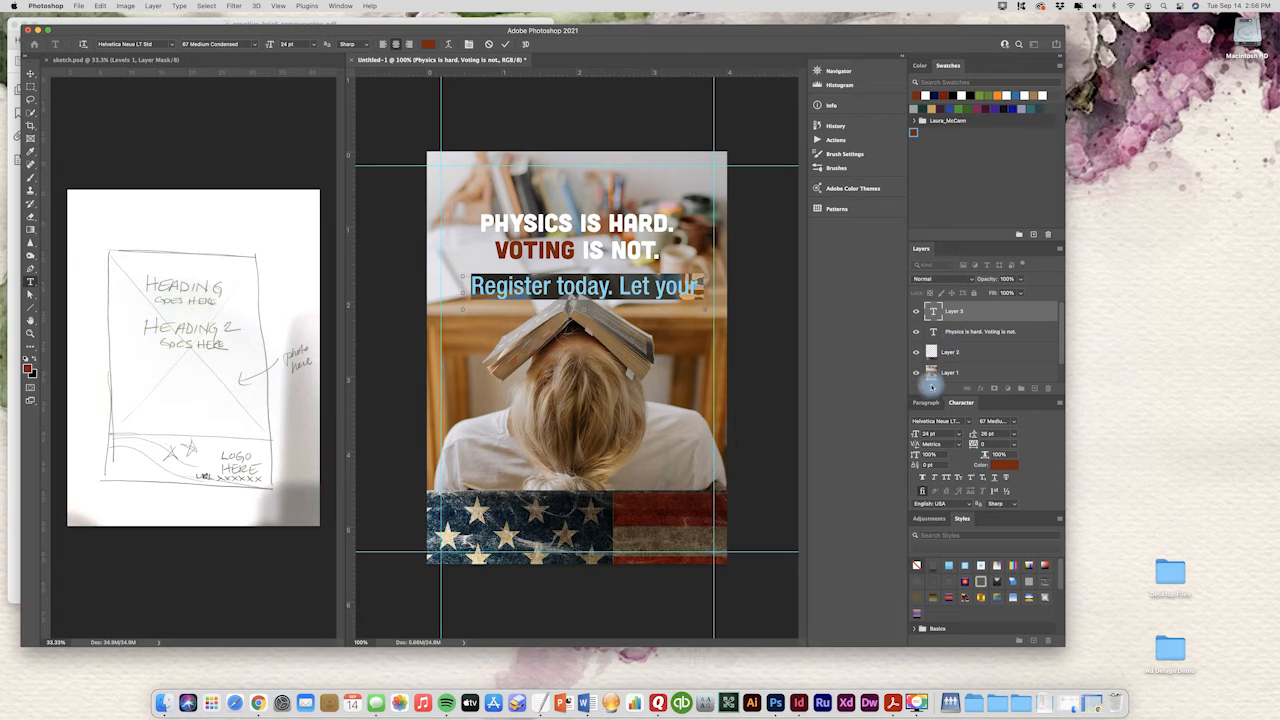
Step: Set the subheading's size to 14 pt and end its sentence with a period
left_click_drag(913, 436, 910, 435)
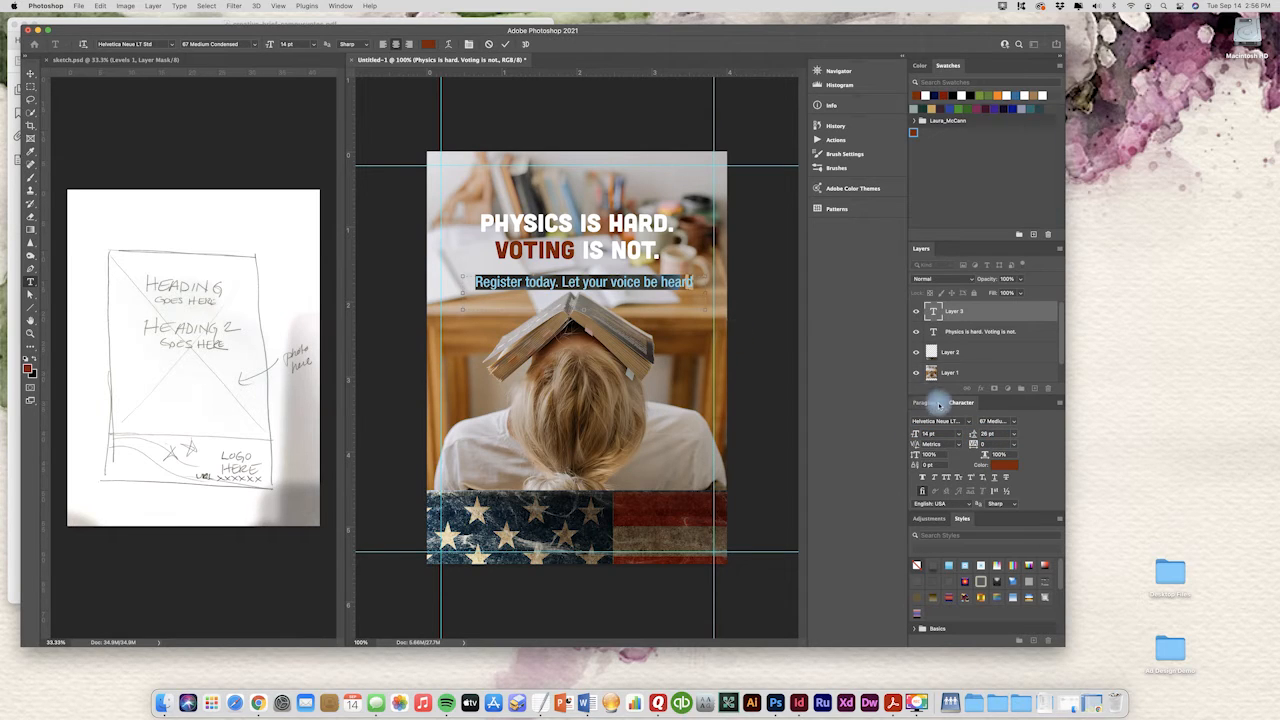
left_click(694, 282)
type(".")
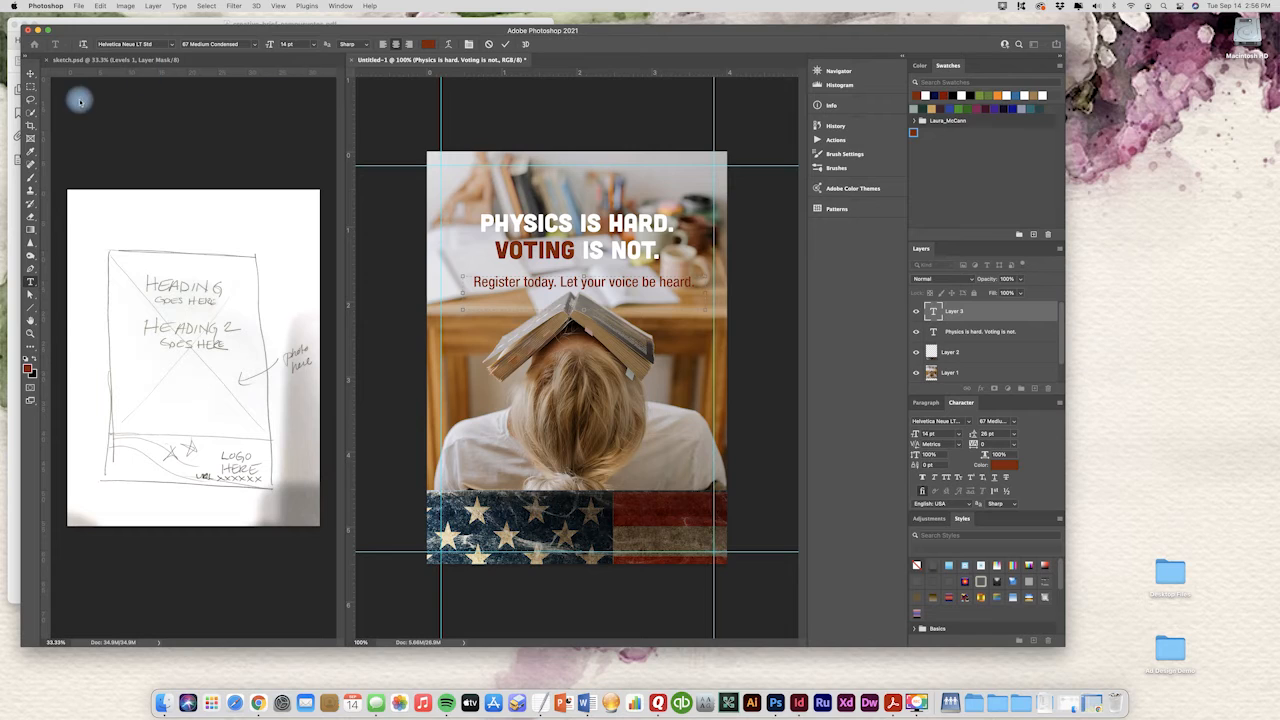
Step: Center the subheading under the heading and nudge it up closer to the second heading line
left_click(32, 75)
left_click(622, 263)
left_click_drag(622, 257, 624, 262)
key("Up")
key("Up")
key("Up")
key("Up")
key("Up")
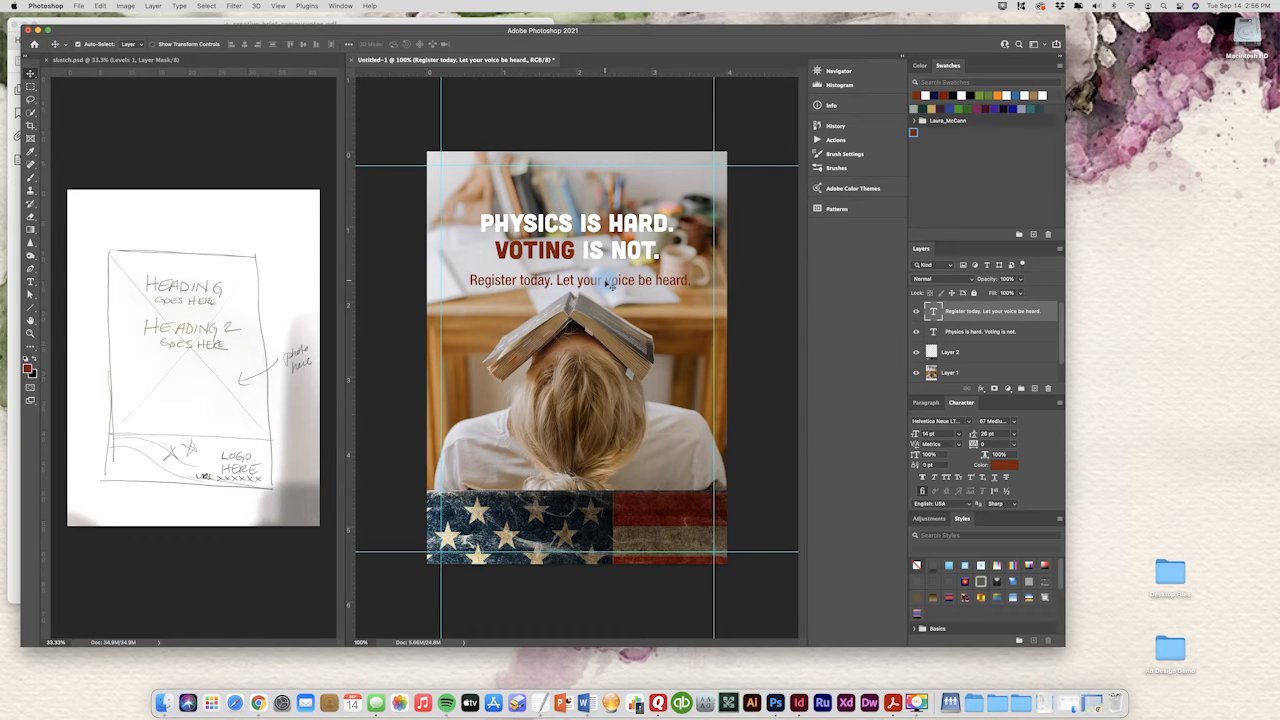
Step: Recolor the whole subheading dark blue using a recent swatch
left_click(30, 282)
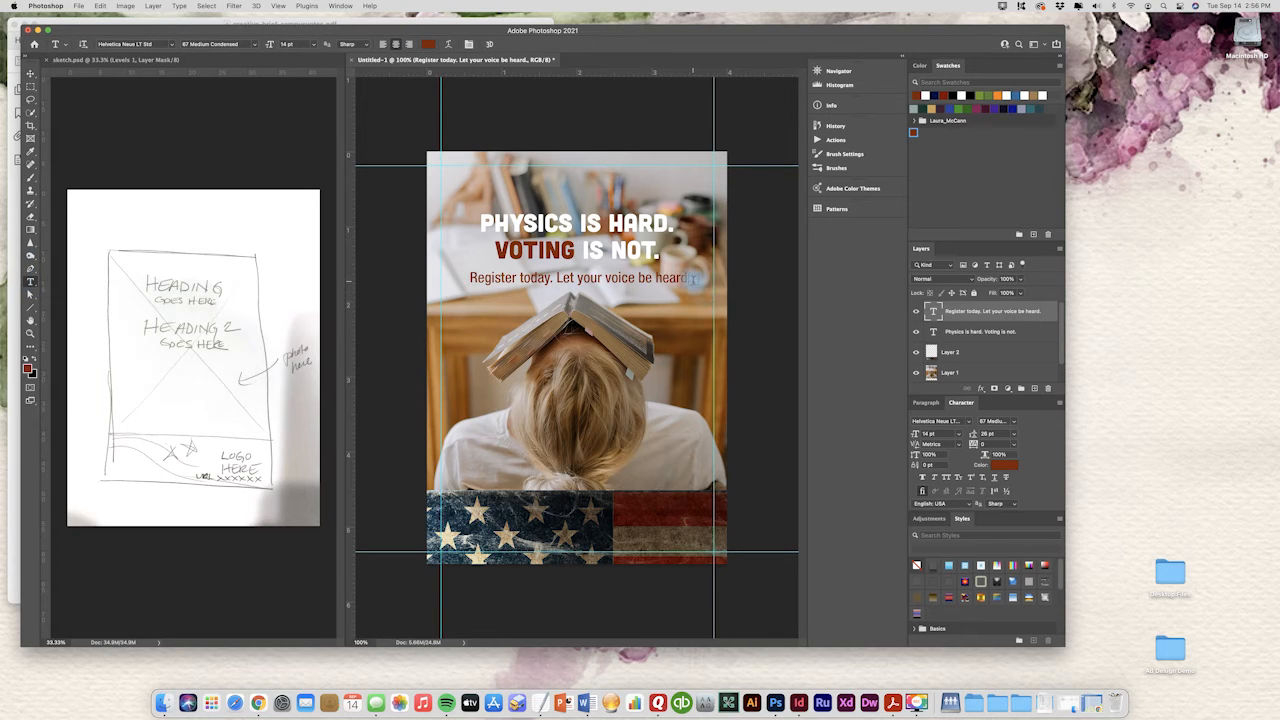
triple_click(684, 278)
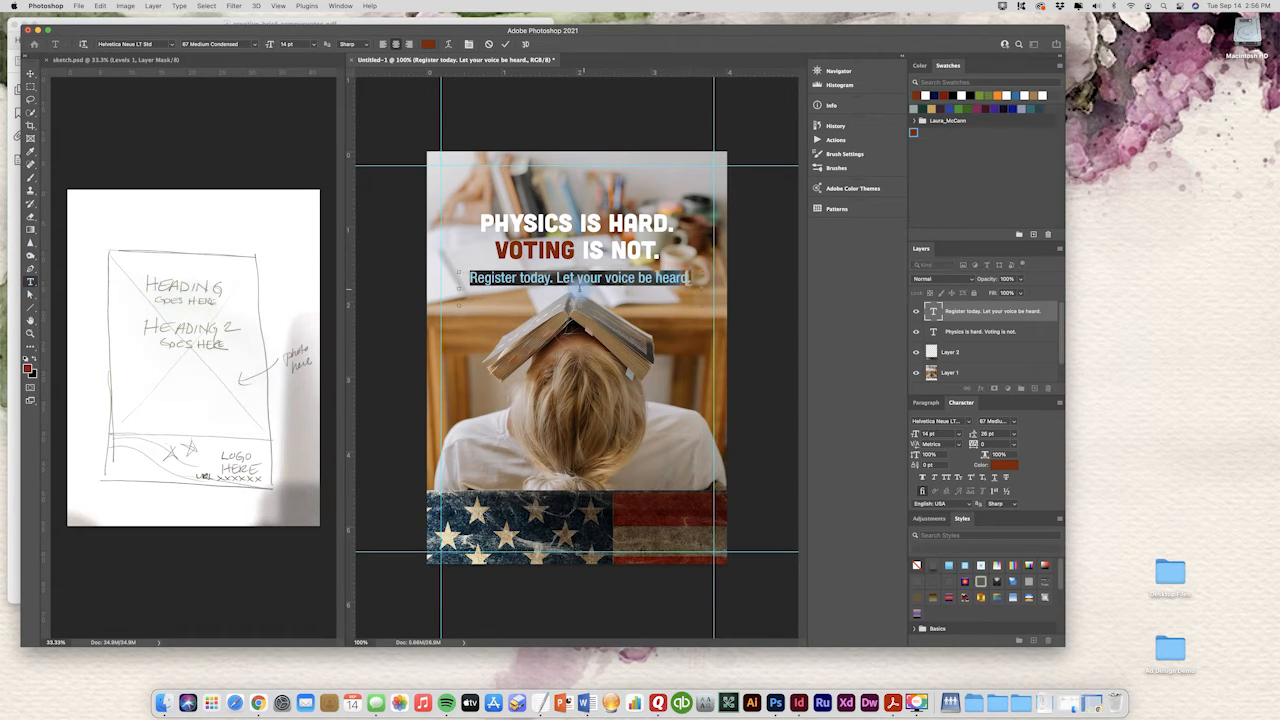
left_click(933, 96)
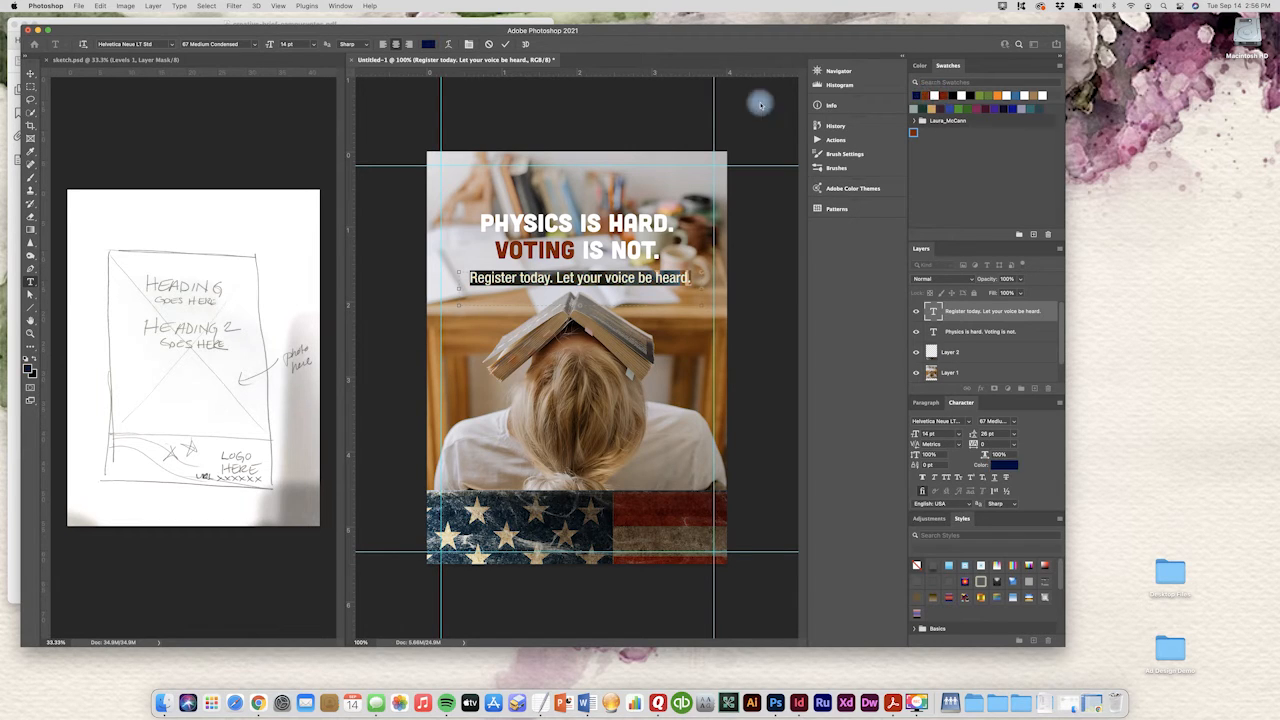
left_click(30, 74)
left_click(146, 111)
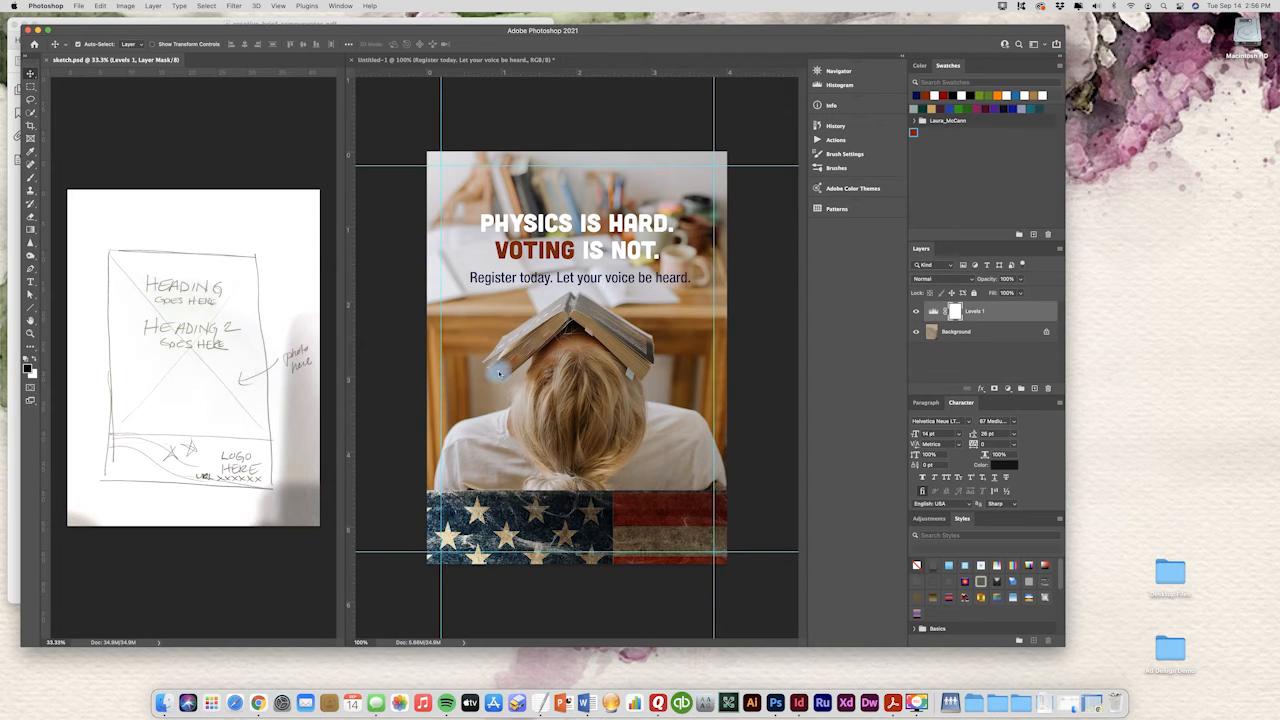
Step: Open the stacked reverse Campus Votes logo PNG from the Campus Votes Logo folder
double_click(596, 252)
left_click(80, 6)
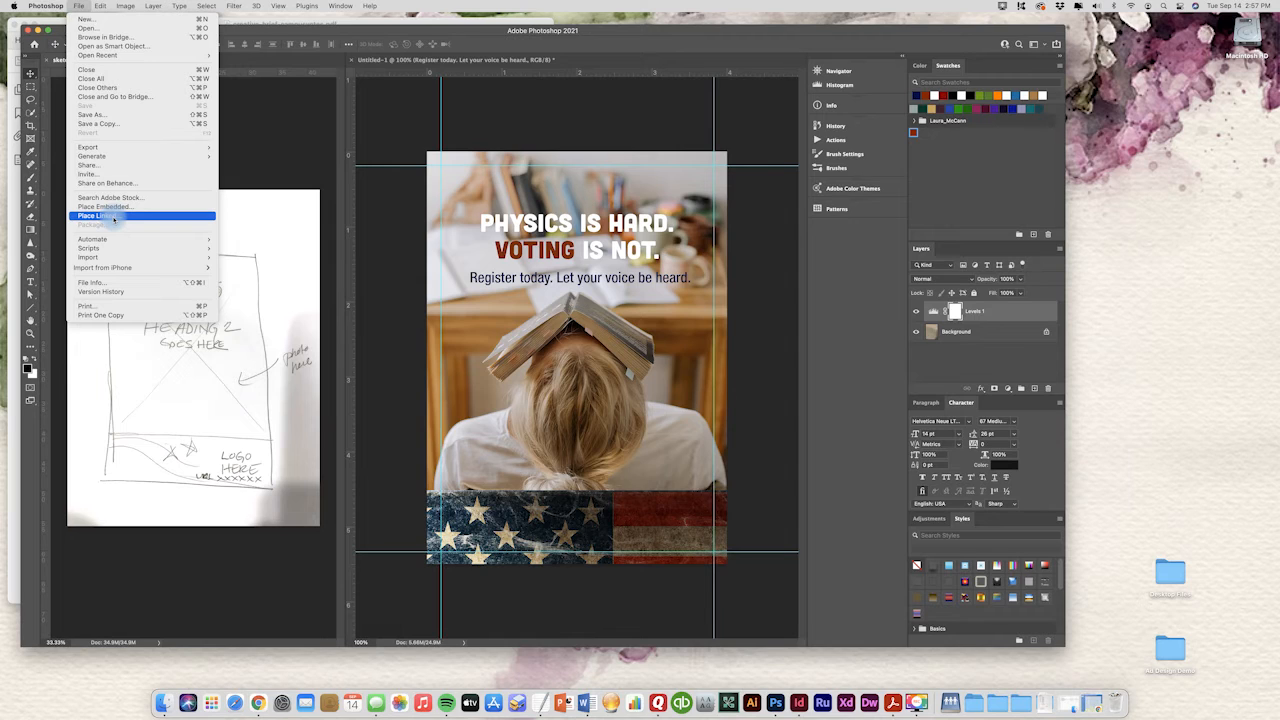
left_click(90, 29)
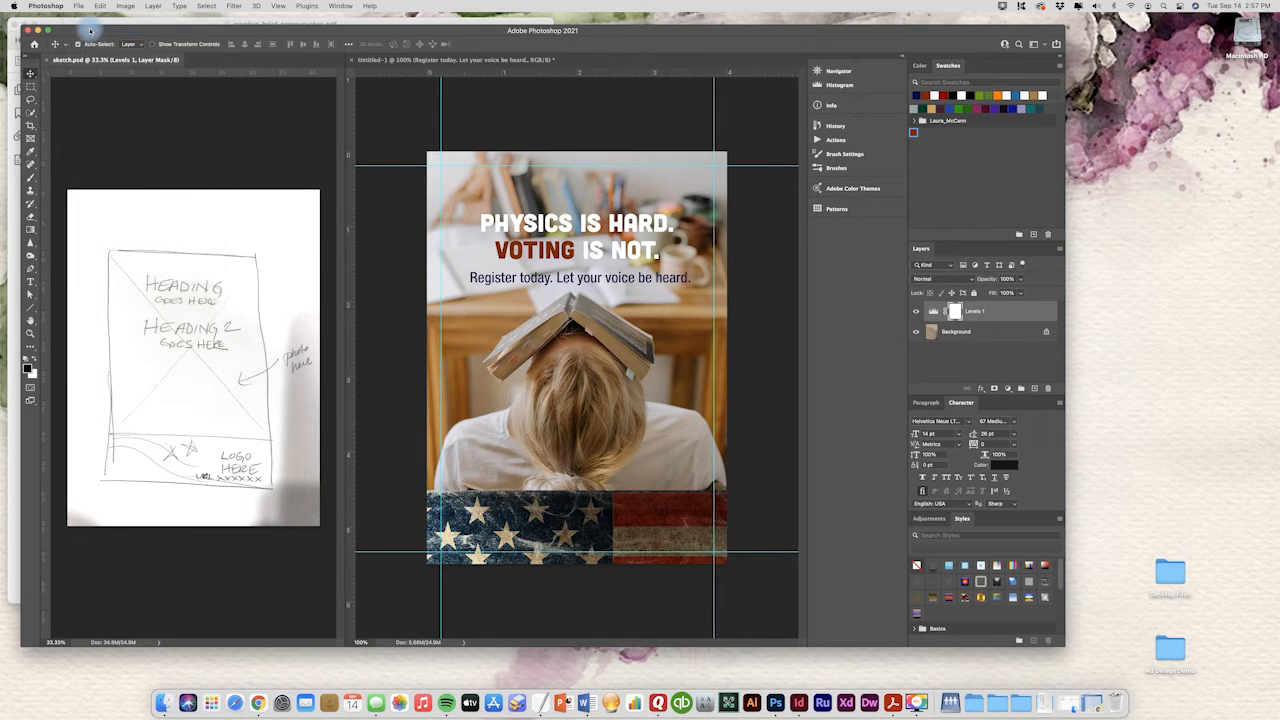
double_click(772, 131)
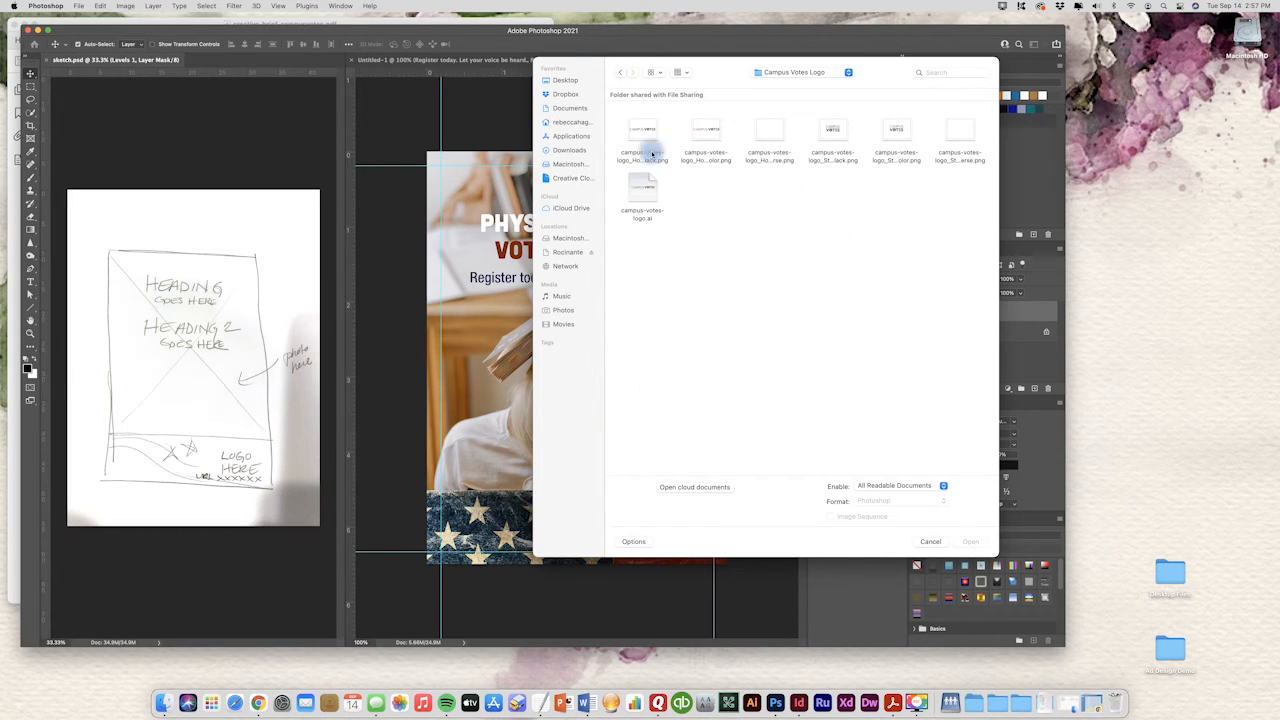
left_click(960, 134)
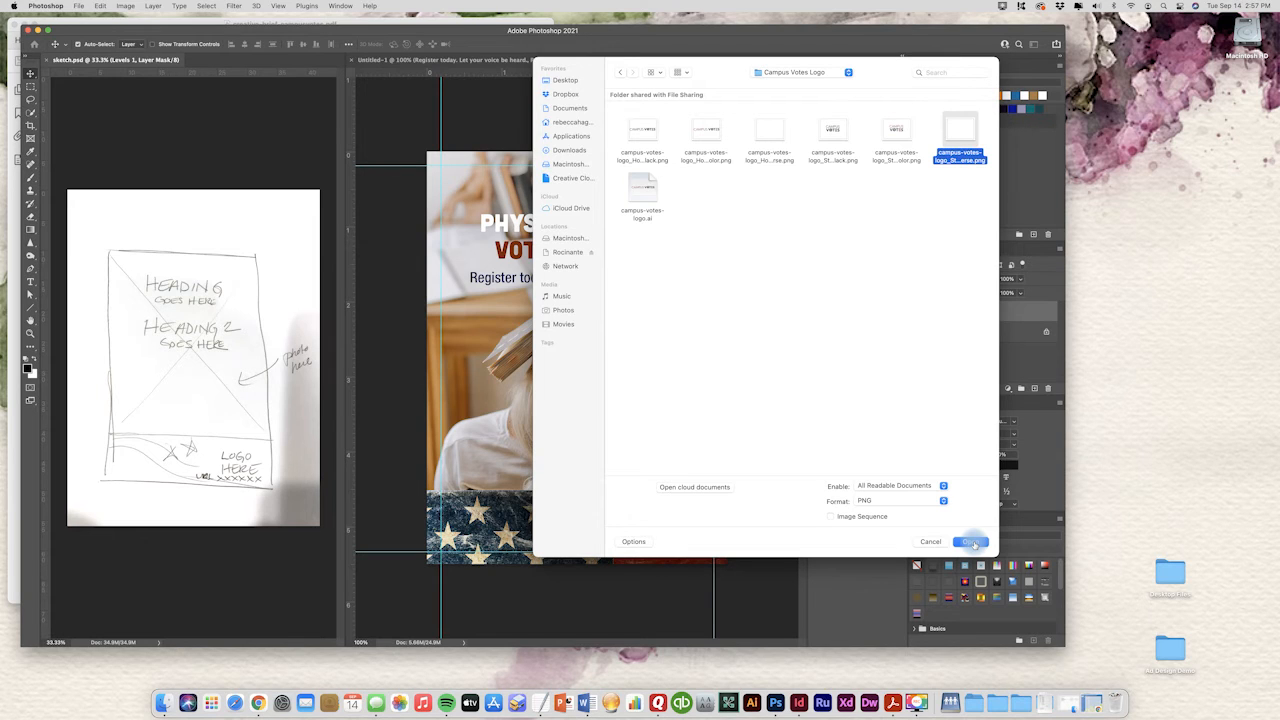
left_click(975, 543)
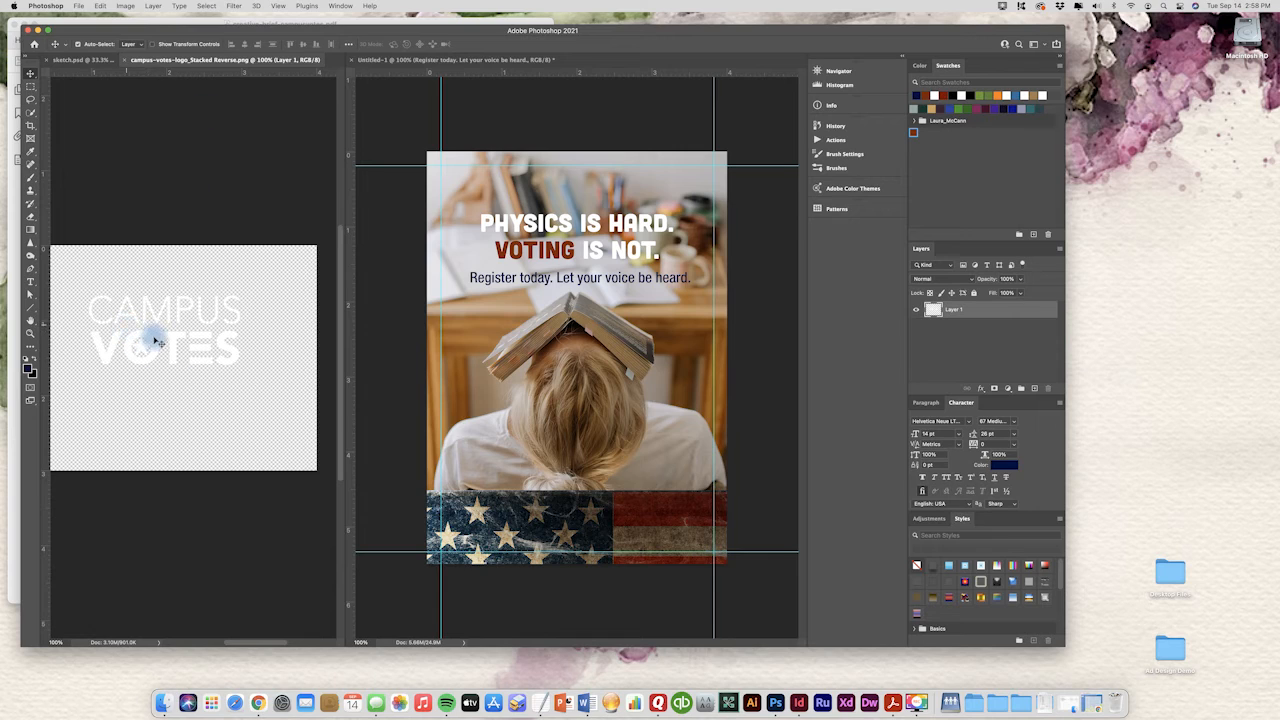
Step: Copy the white Campus Votes logo onto the card and place it at the lower-right corner over the flag strip
left_click_drag(174, 352, 629, 503)
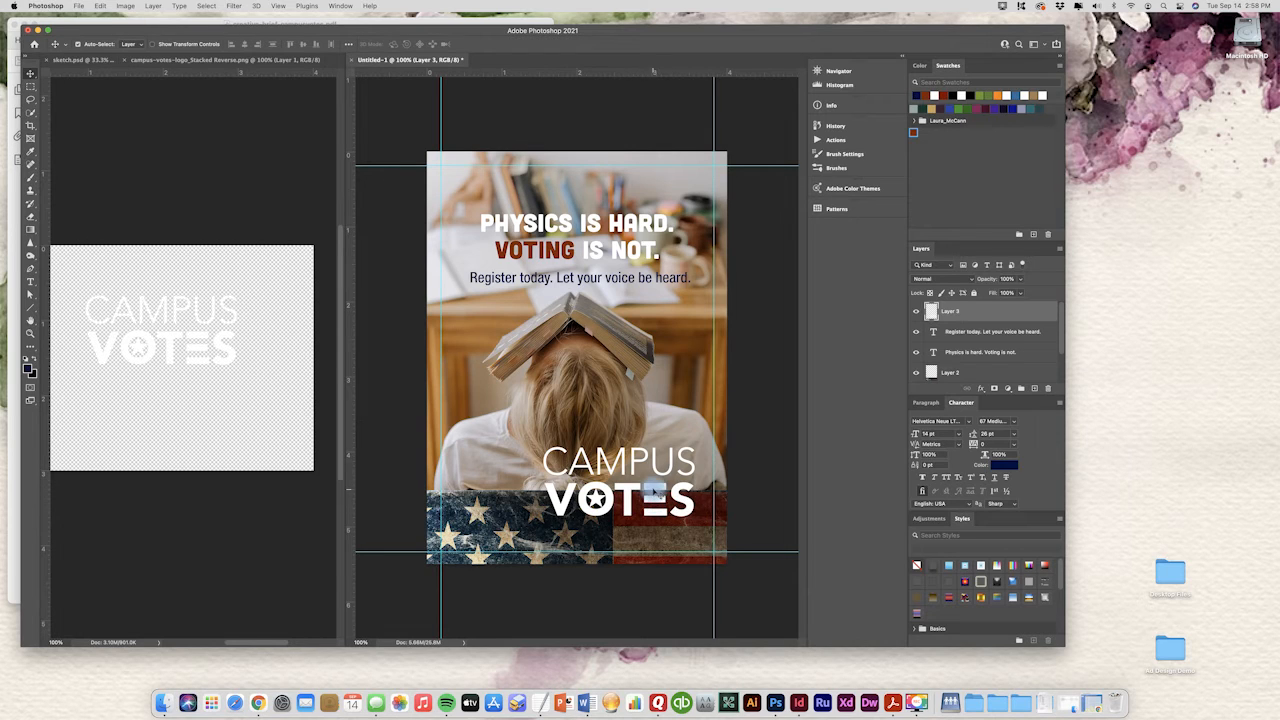
left_click_drag(655, 492, 666, 513)
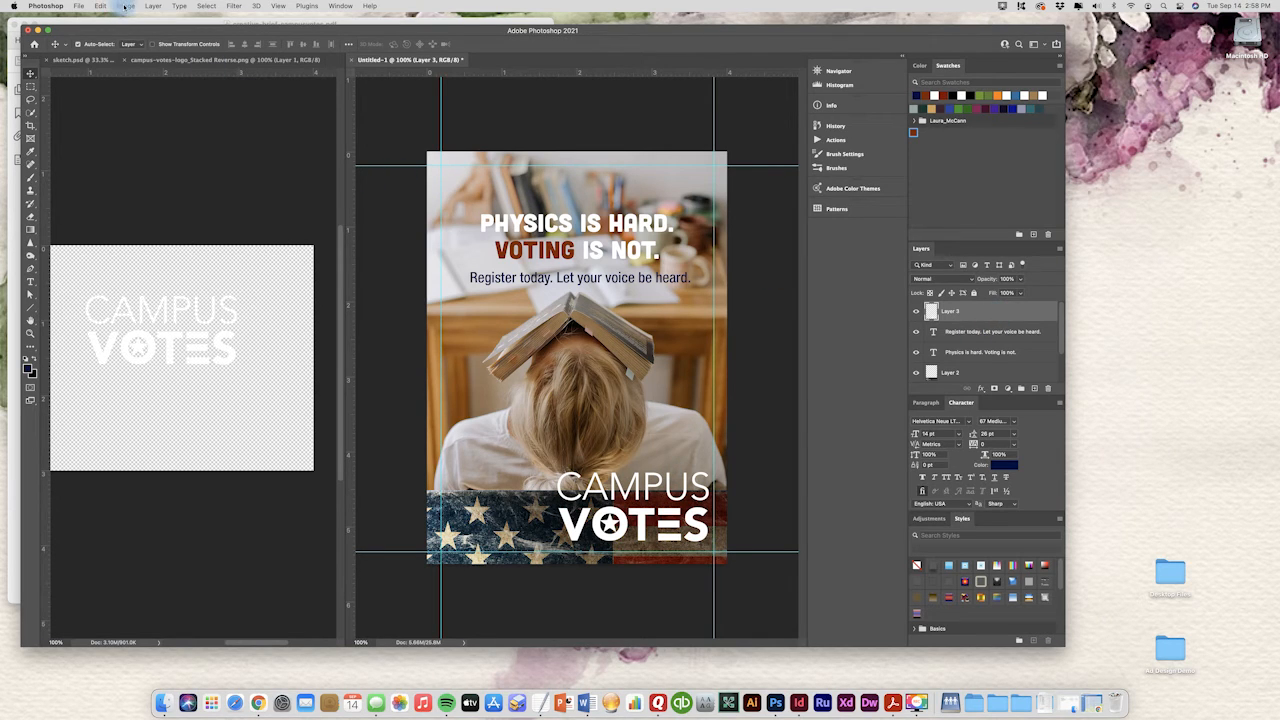
left_click(125, 7)
left_click(124, 7)
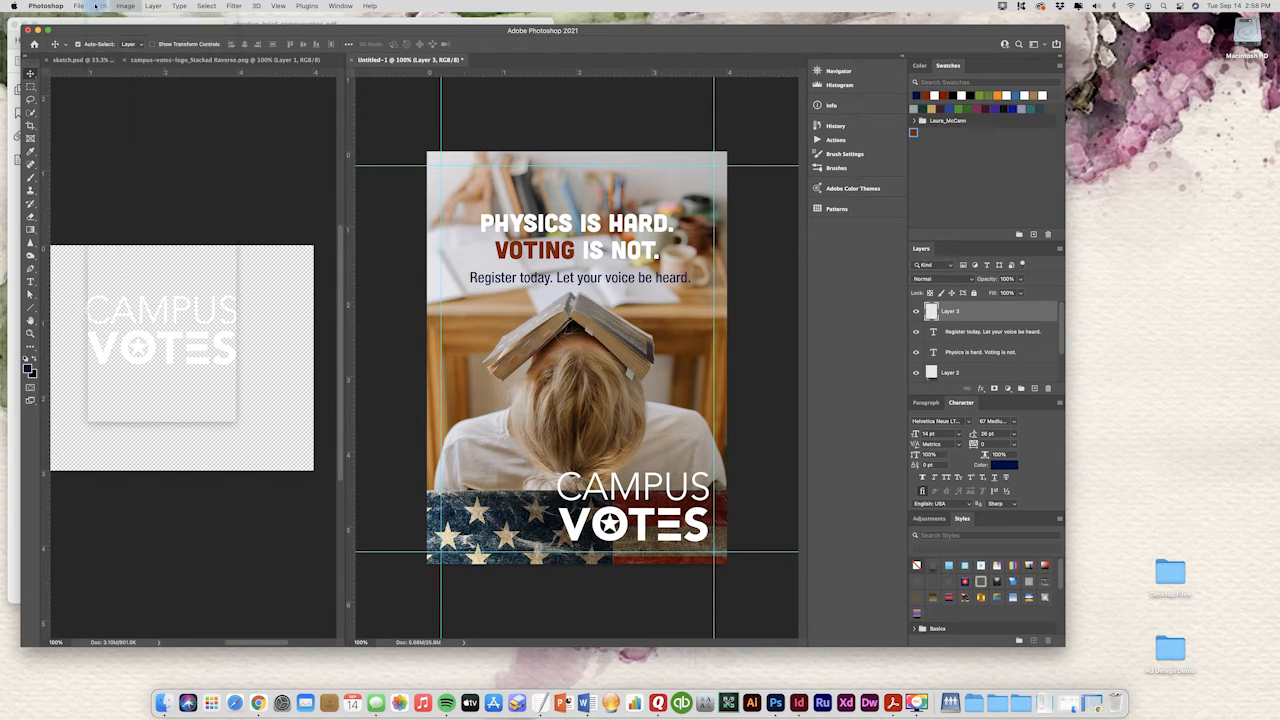
Step: Scale the card's logo down to about 54% and position it within the red part of the flag strip
left_click(98, 6)
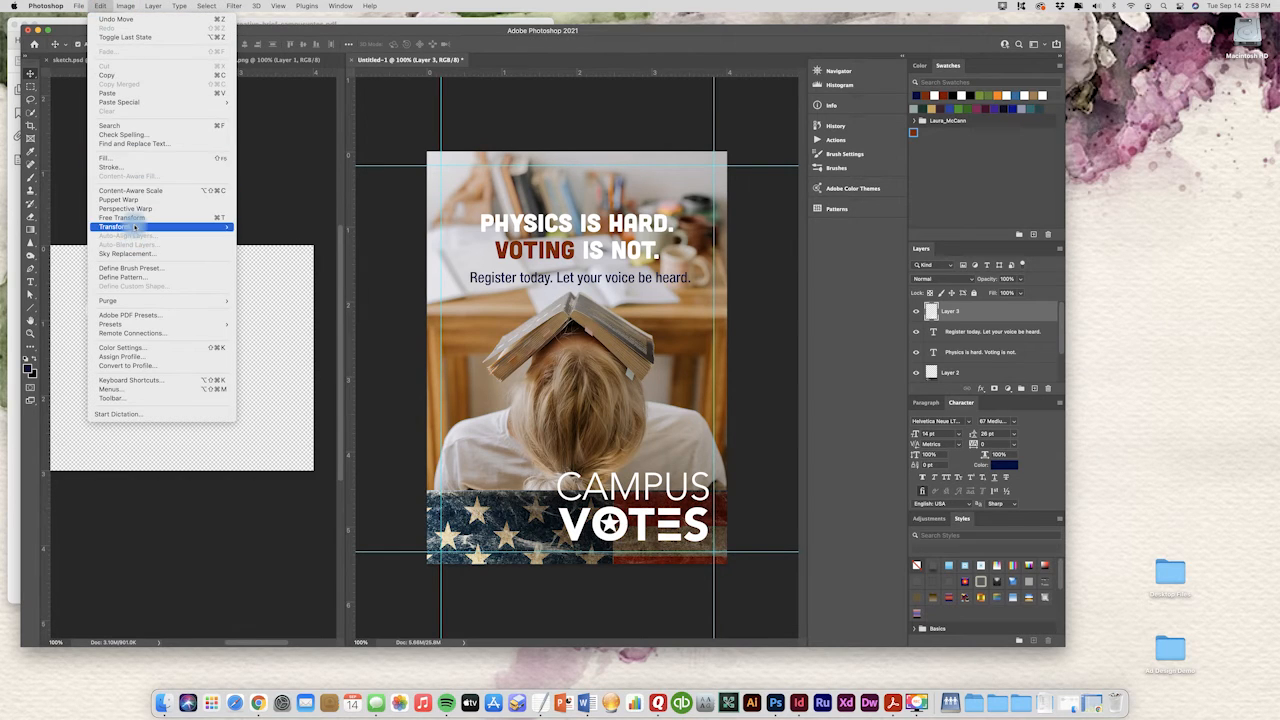
mouse_move(200, 226)
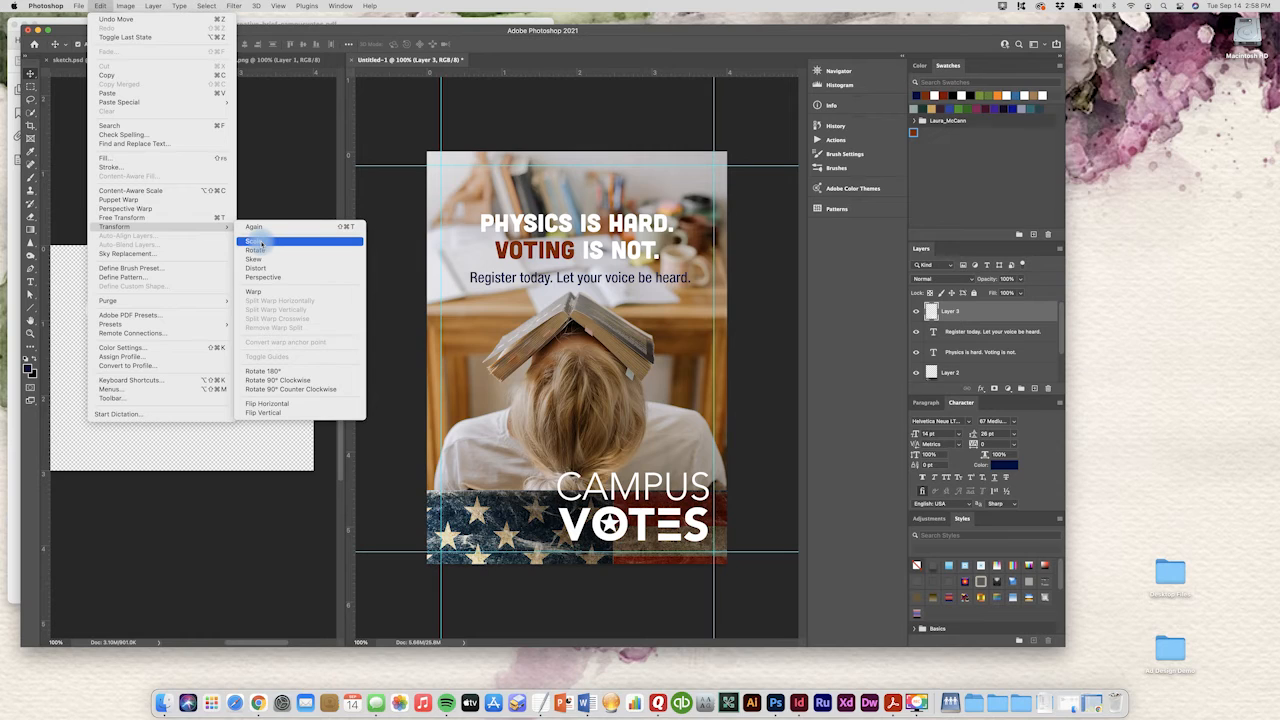
left_click(401, 283)
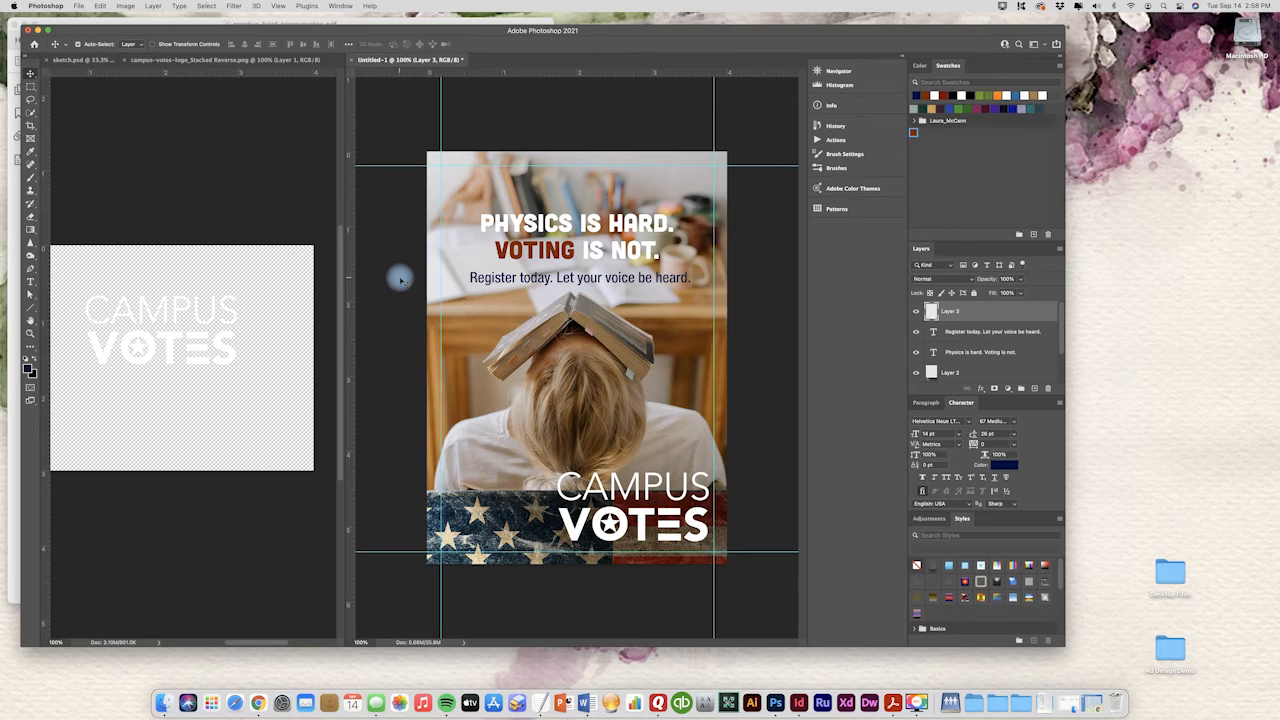
key("super+t")
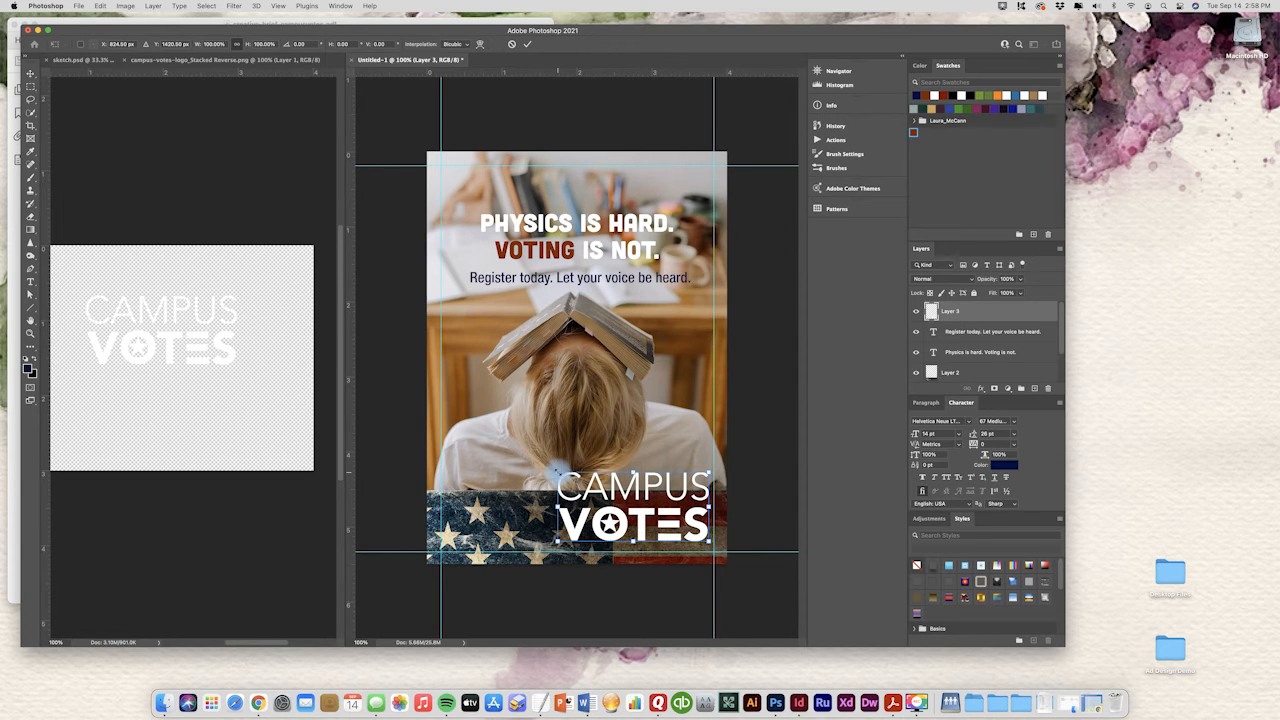
left_click_drag(558, 471, 619, 506)
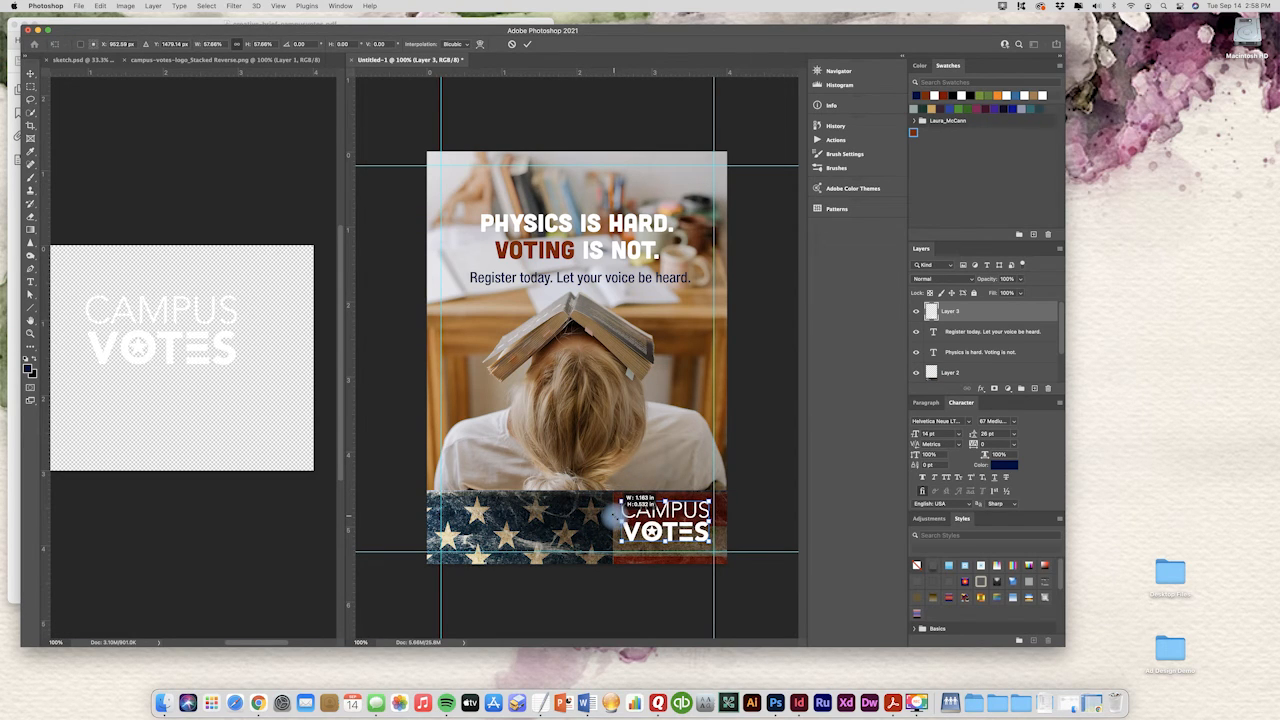
left_click_drag(611, 515, 648, 531)
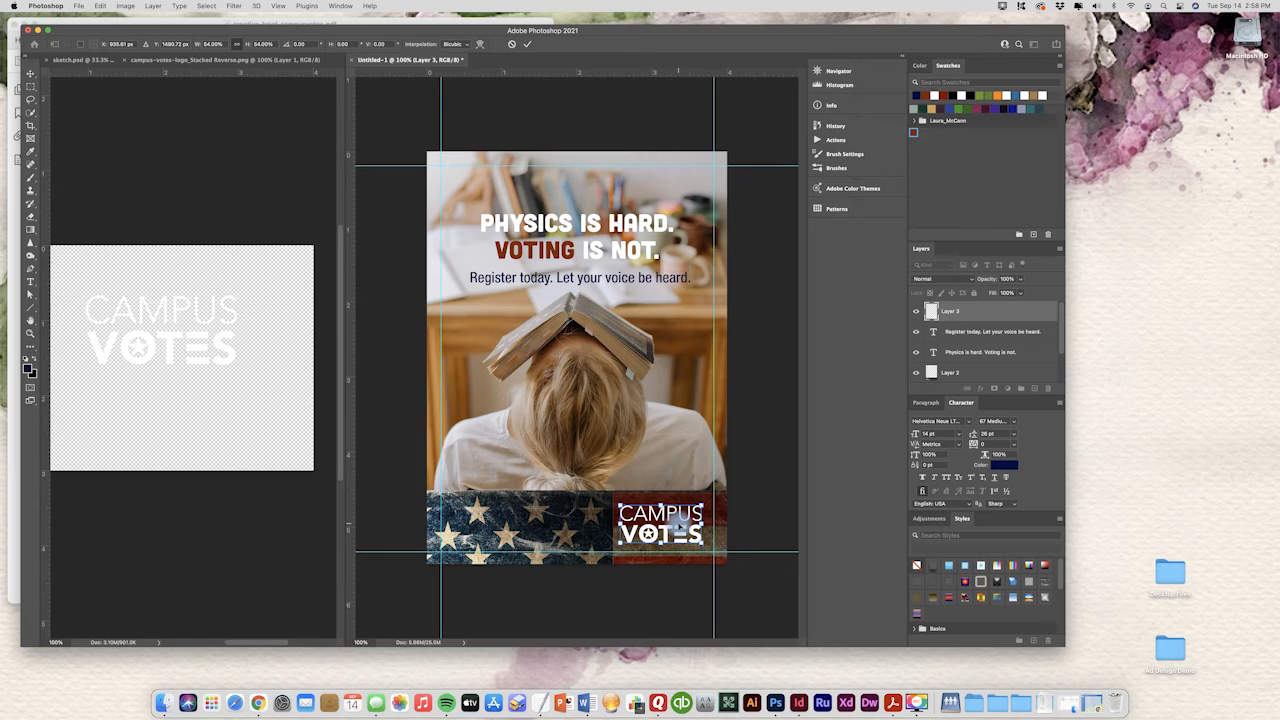
key("Right")
key("Right")
key("Return")
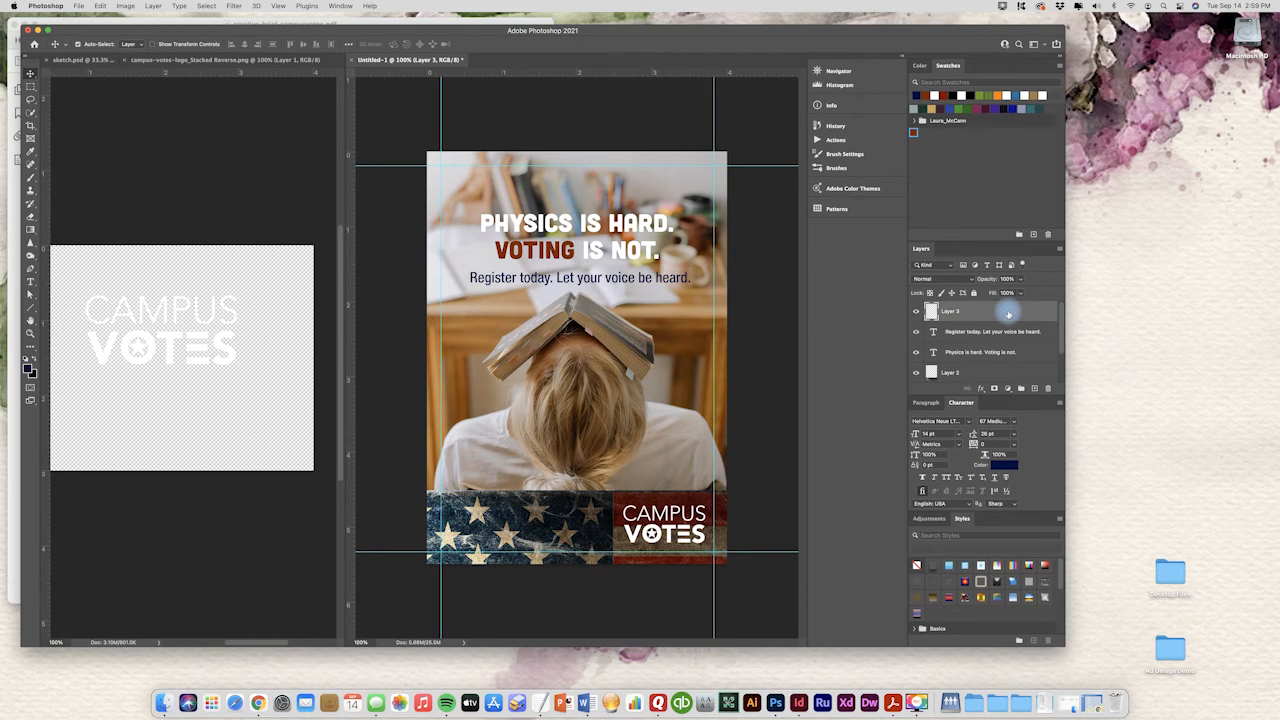
Step: Add a new layer and make a rectangular selection around the heading and subheading
left_click(1034, 389)
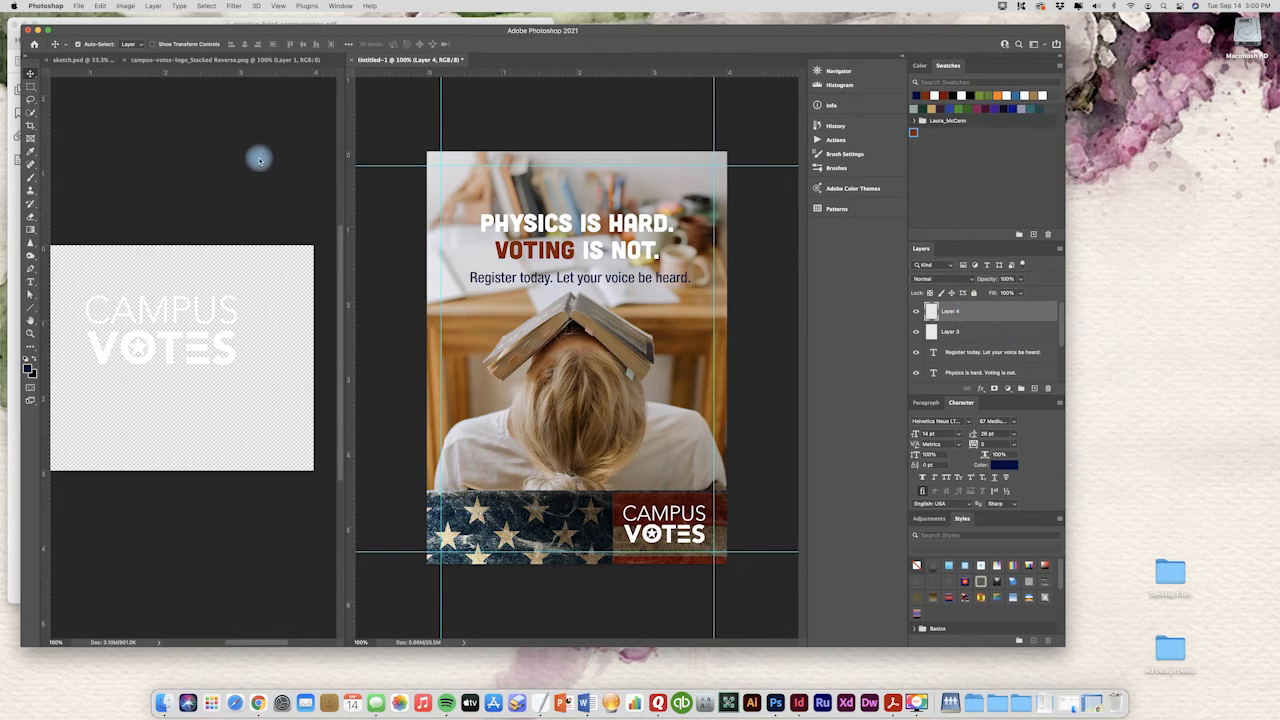
left_click(33, 91)
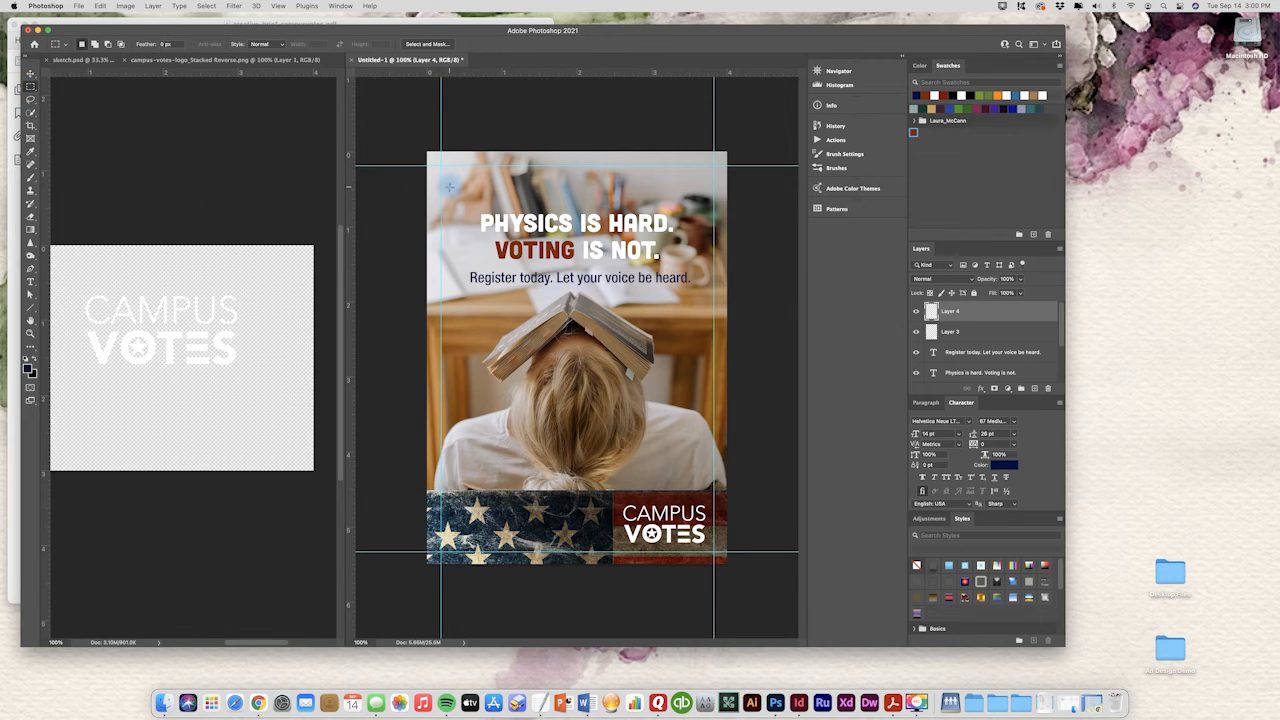
left_click_drag(452, 189, 709, 307)
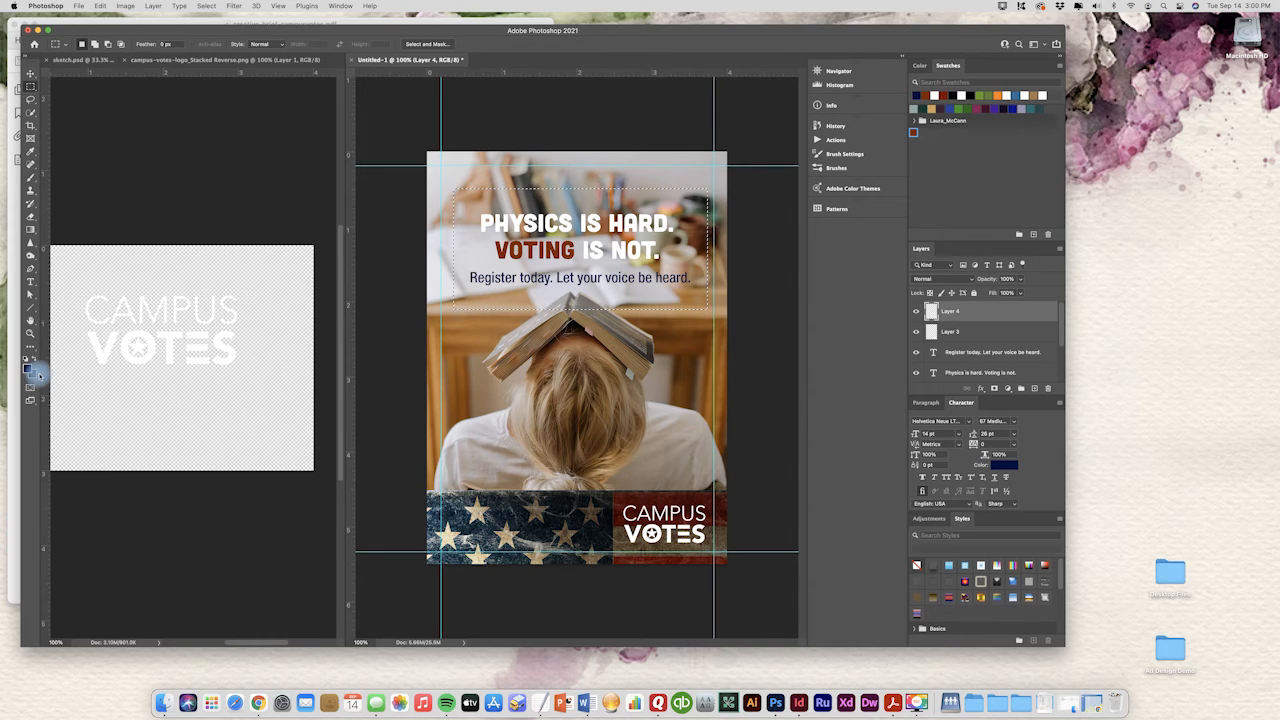
Step: Fill the rectangular selection with White in Normal mode at 100% opacity
key("d")
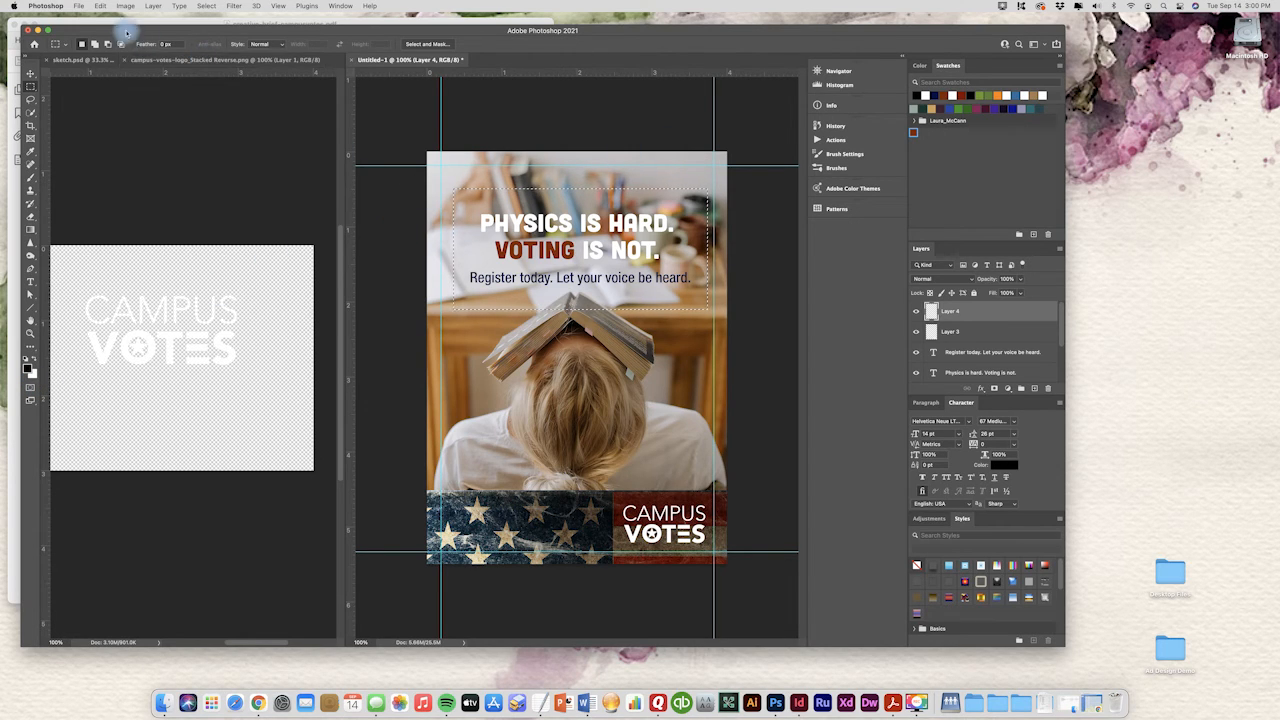
left_click(101, 7)
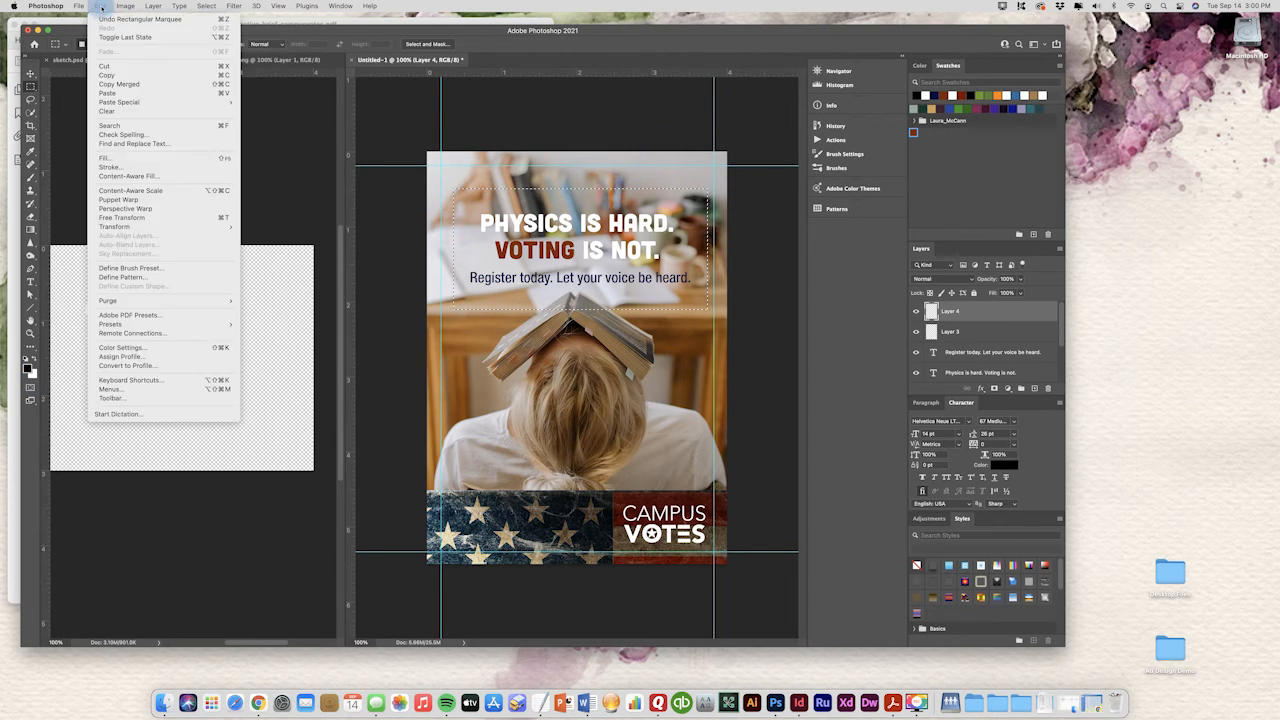
left_click(140, 162)
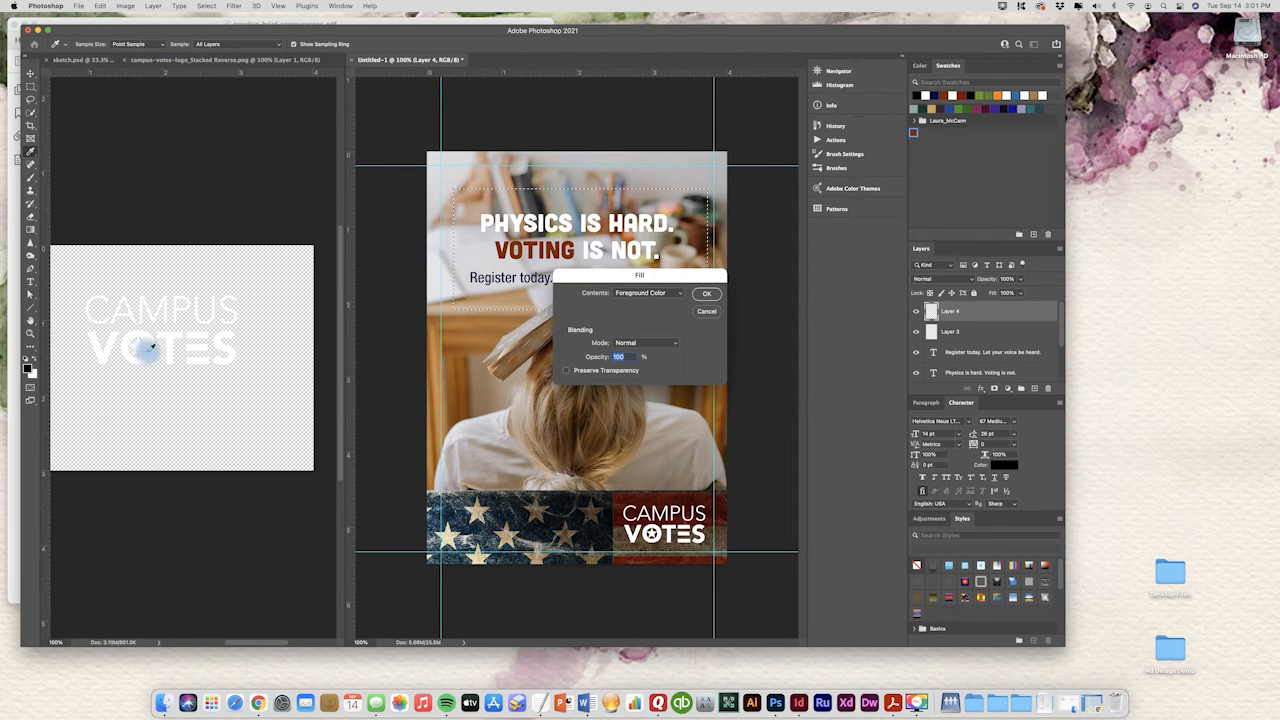
left_click(645, 293)
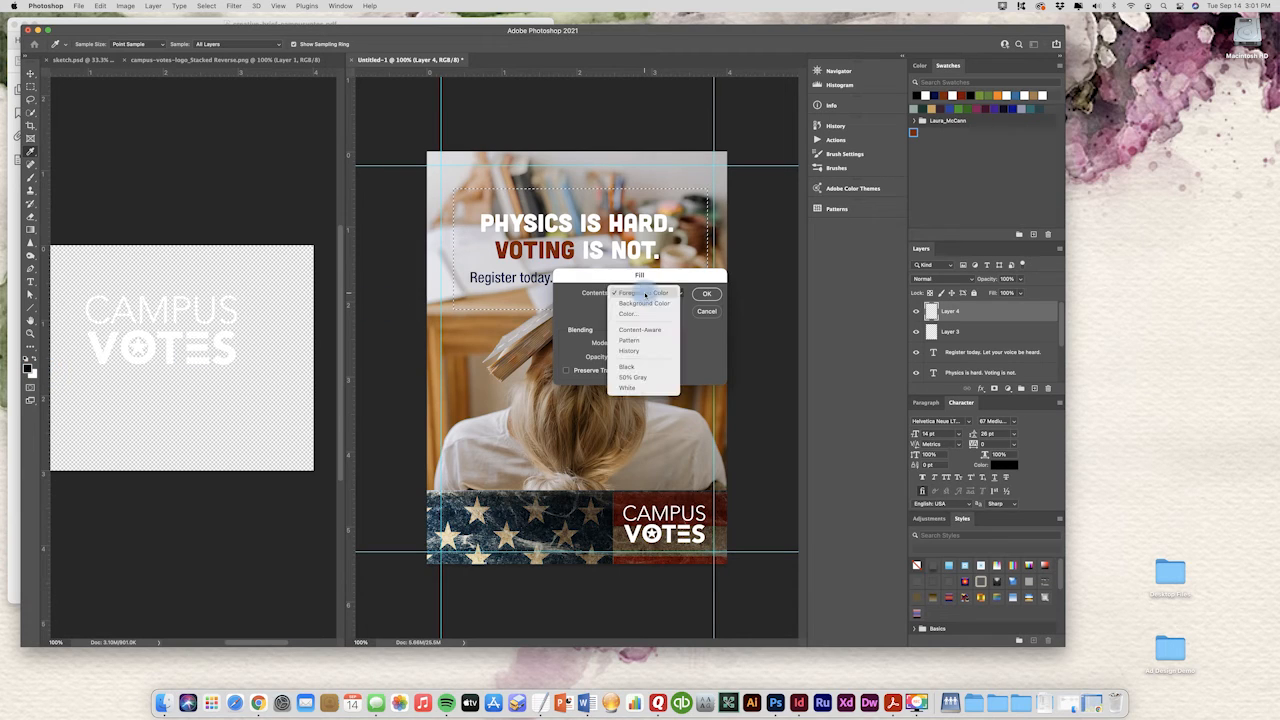
left_click(629, 306)
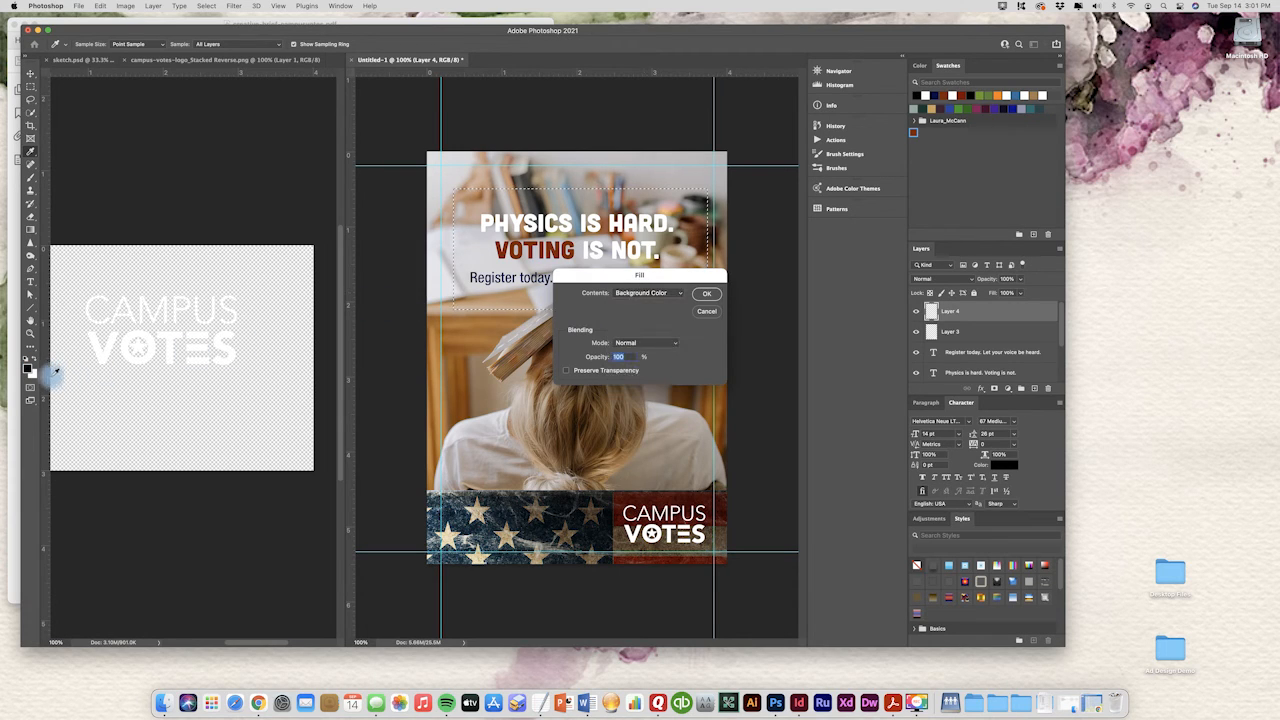
left_click(652, 293)
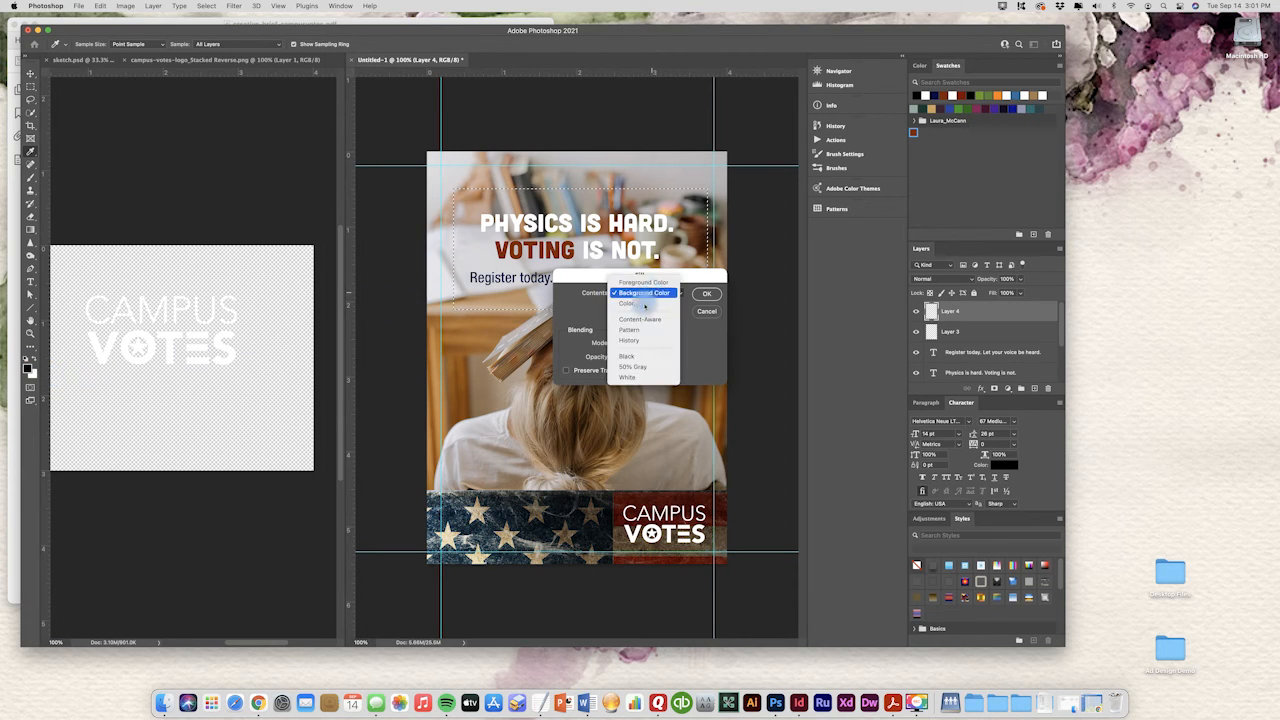
left_click(630, 379)
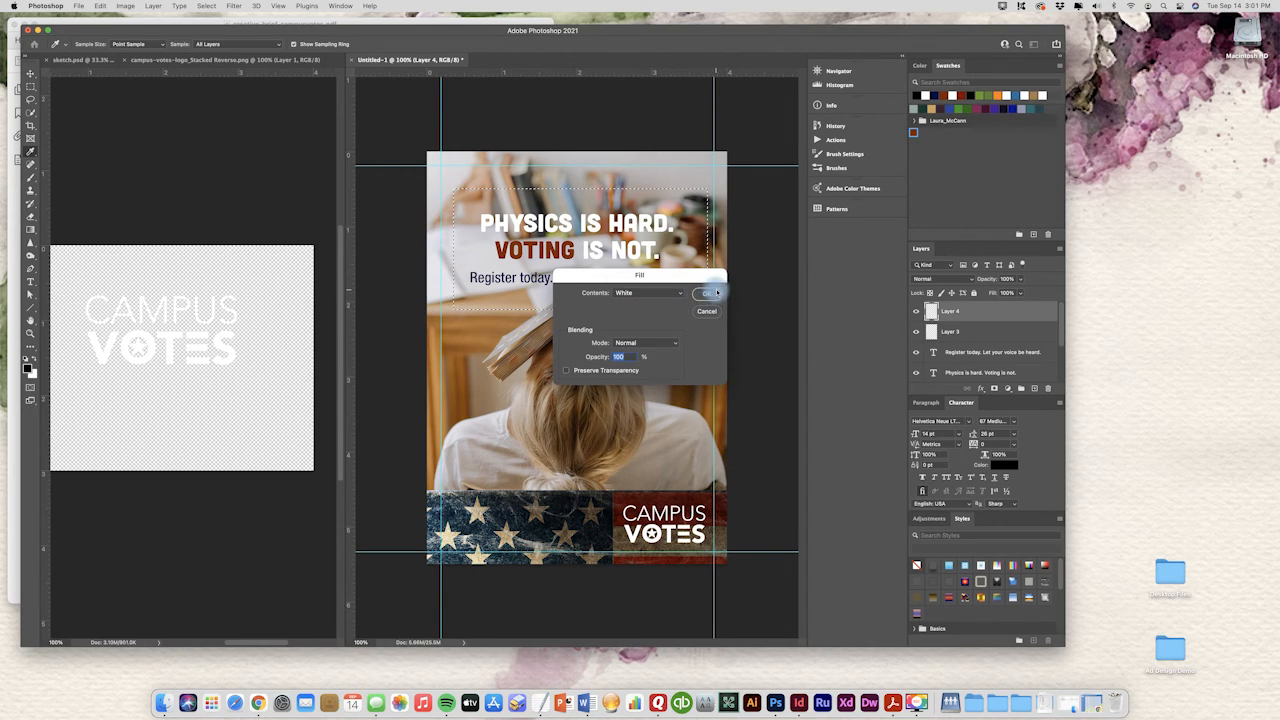
left_click(706, 296)
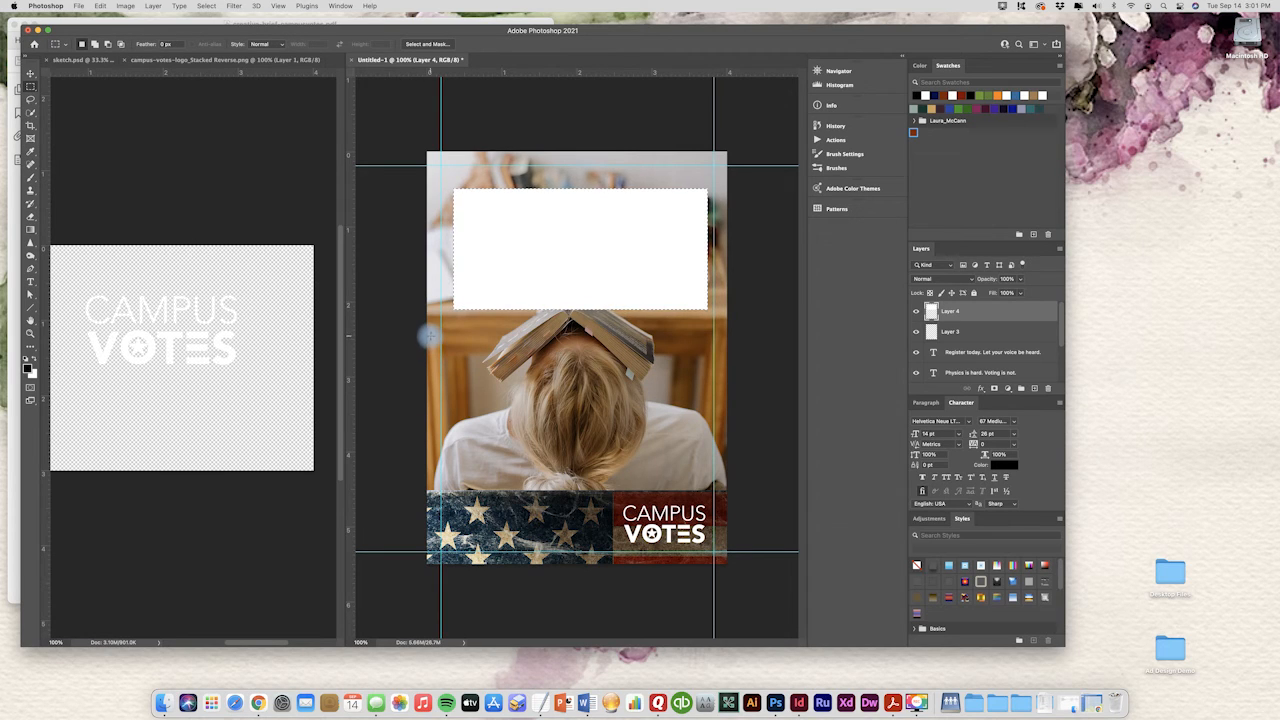
Step: Deselect the white box and move its layer beneath the heading and subheading text layers
key("super+d")
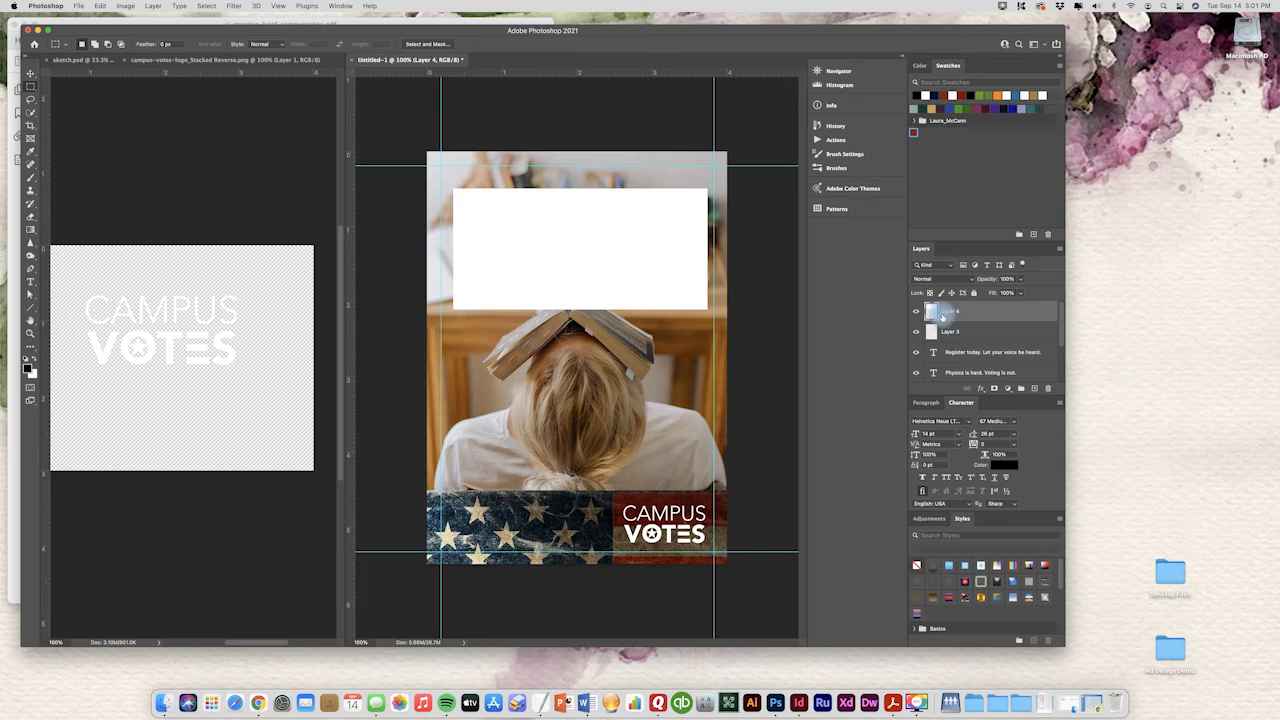
left_click_drag(957, 312, 953, 341)
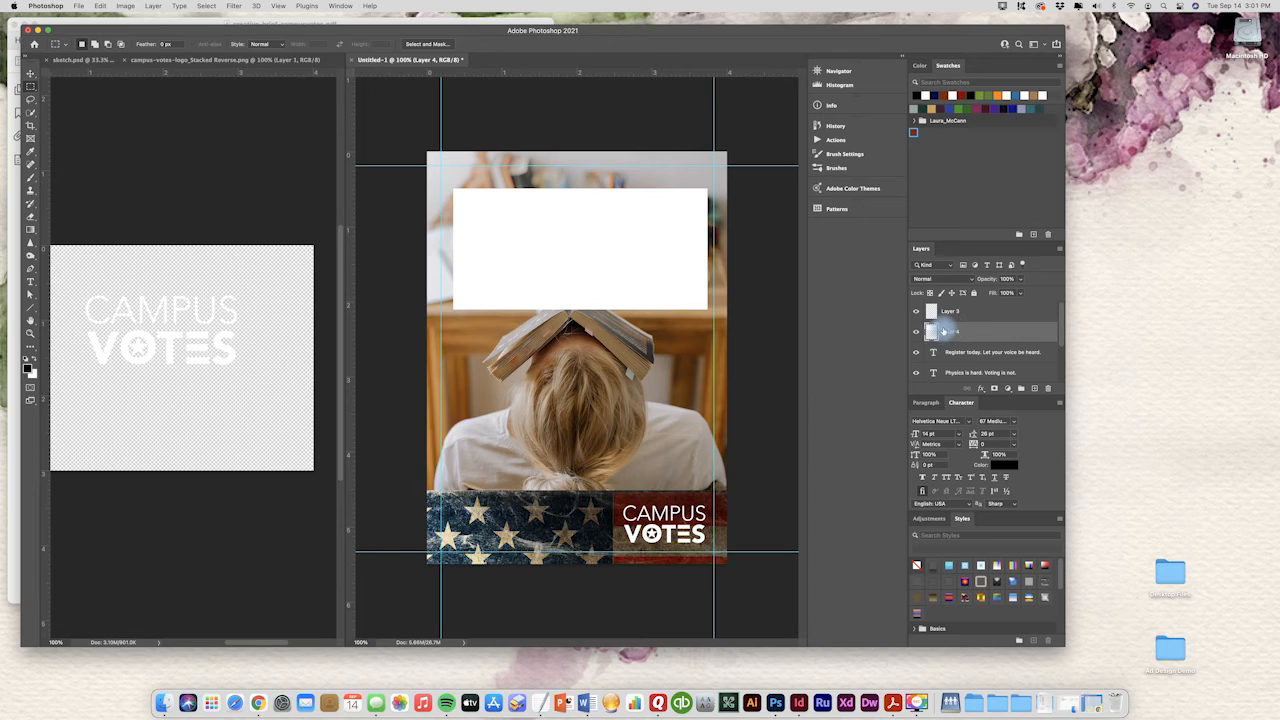
mouse_move(940, 332)
left_mouse_down()
mouse_move(935, 385)
mouse_move(939, 322)
left_mouse_up()
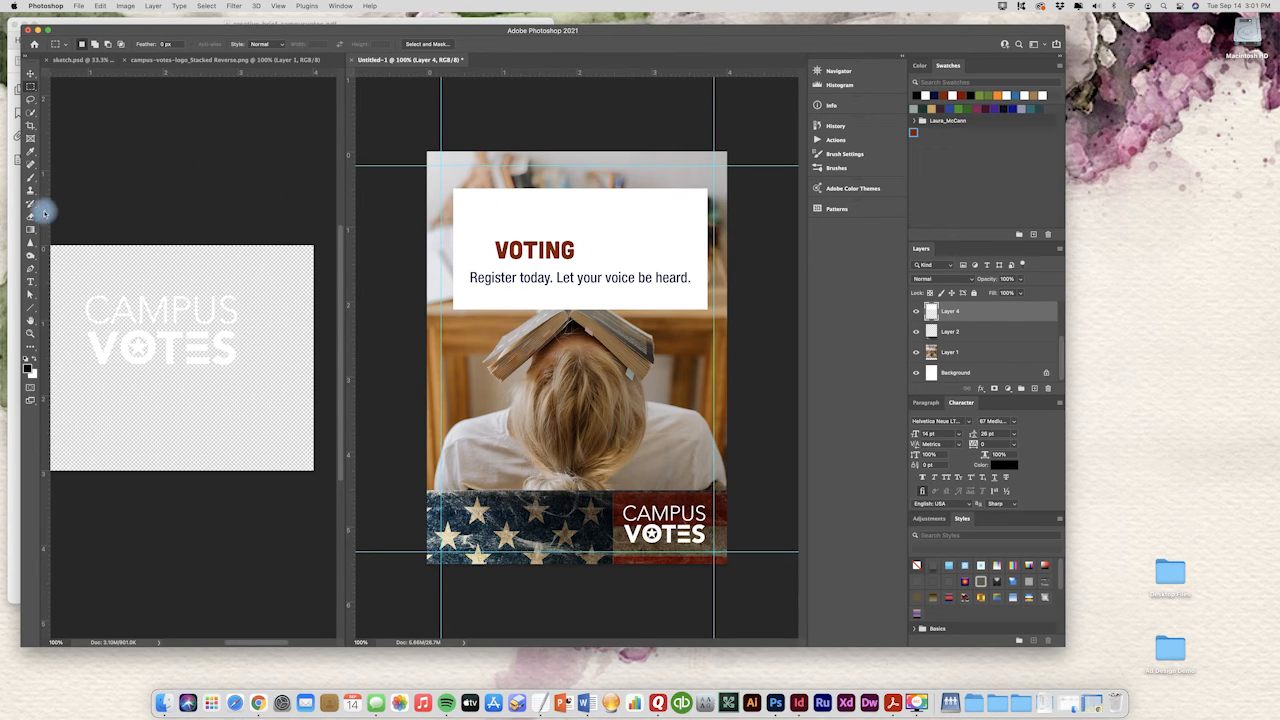
Step: Recolor "Physics is hard" and "is not." in the heading dark blue using a recent swatch, keeping "Voting" red
left_click(30, 282)
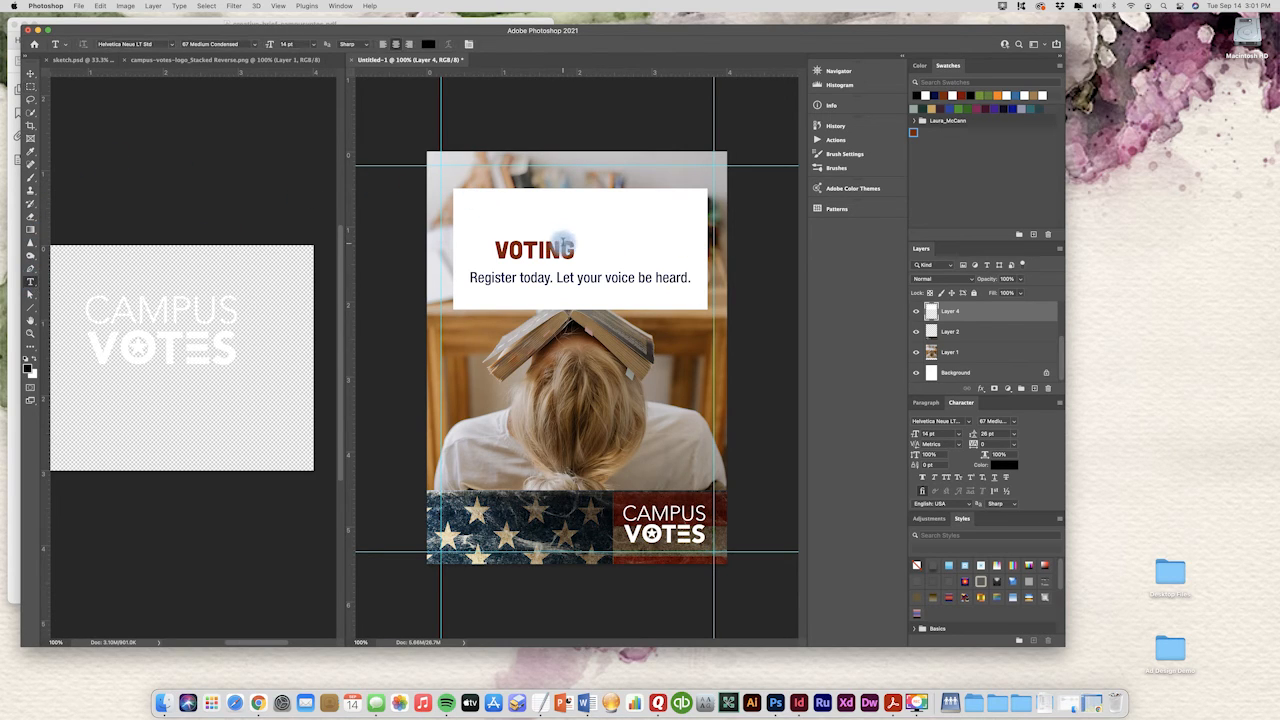
left_click_drag(580, 247, 755, 268)
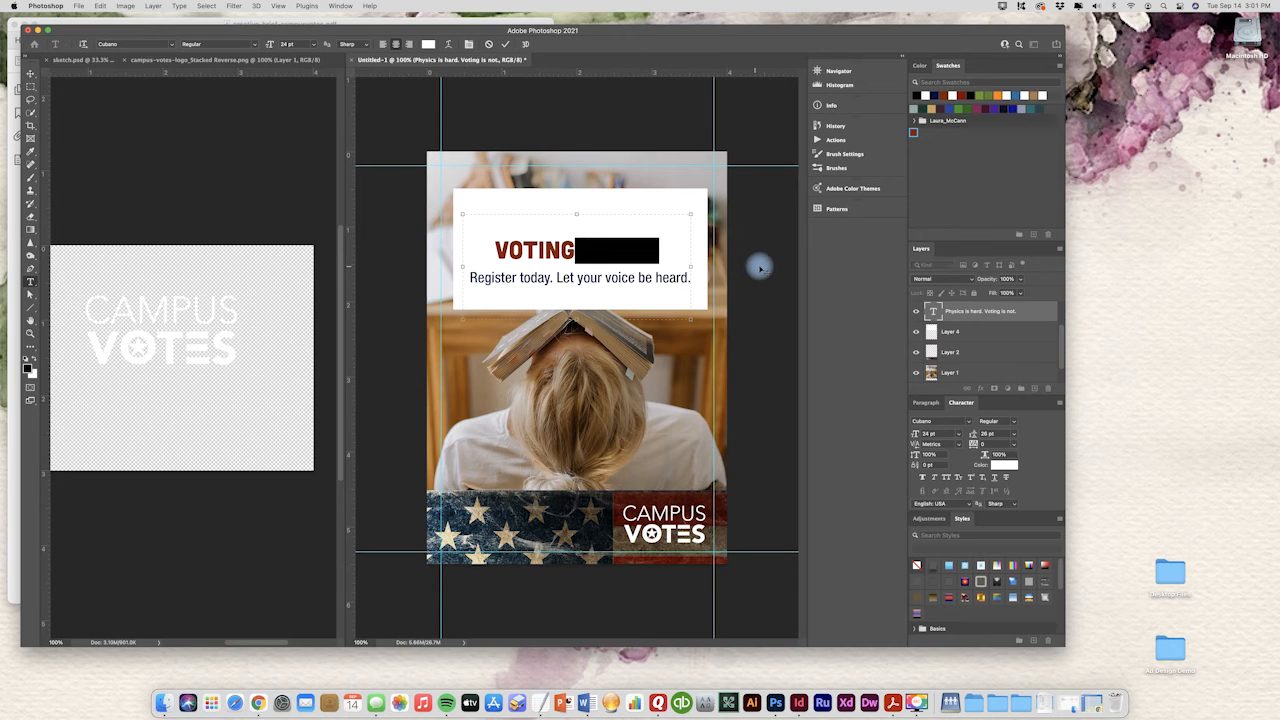
left_click(932, 93)
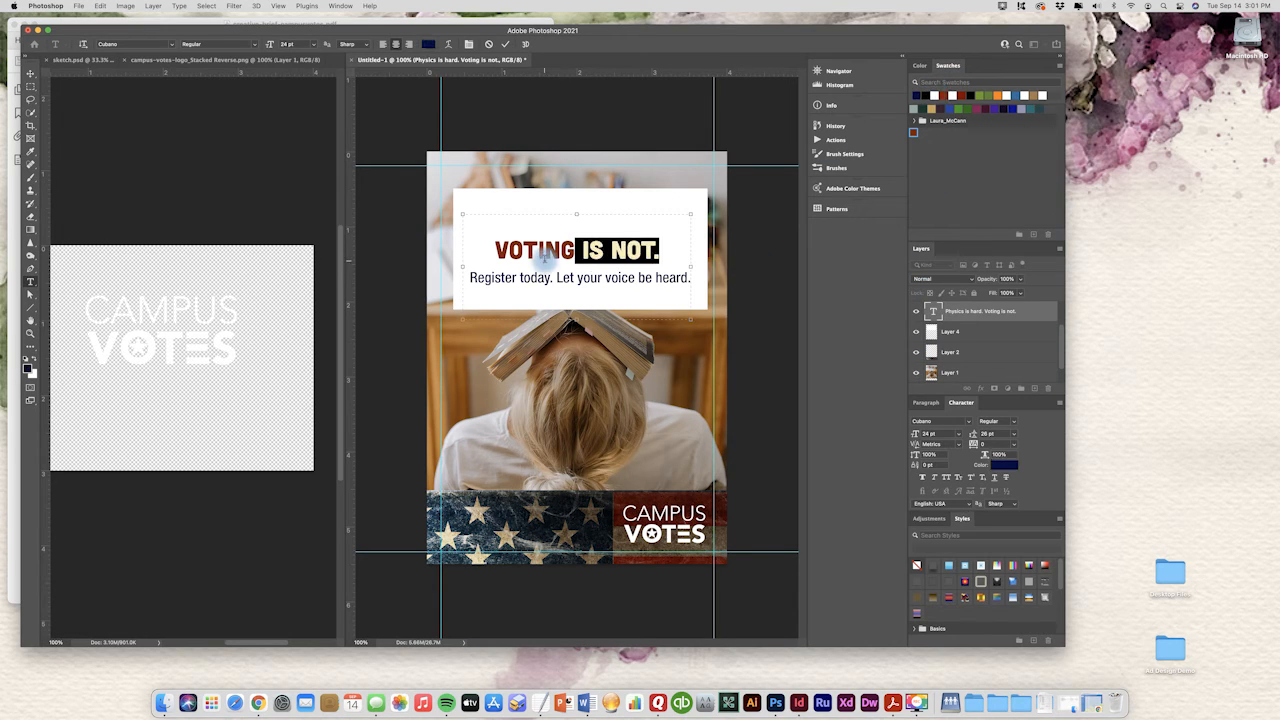
left_click_drag(665, 224, 466, 223)
left_click(919, 94)
left_click_drag(662, 252, 583, 252)
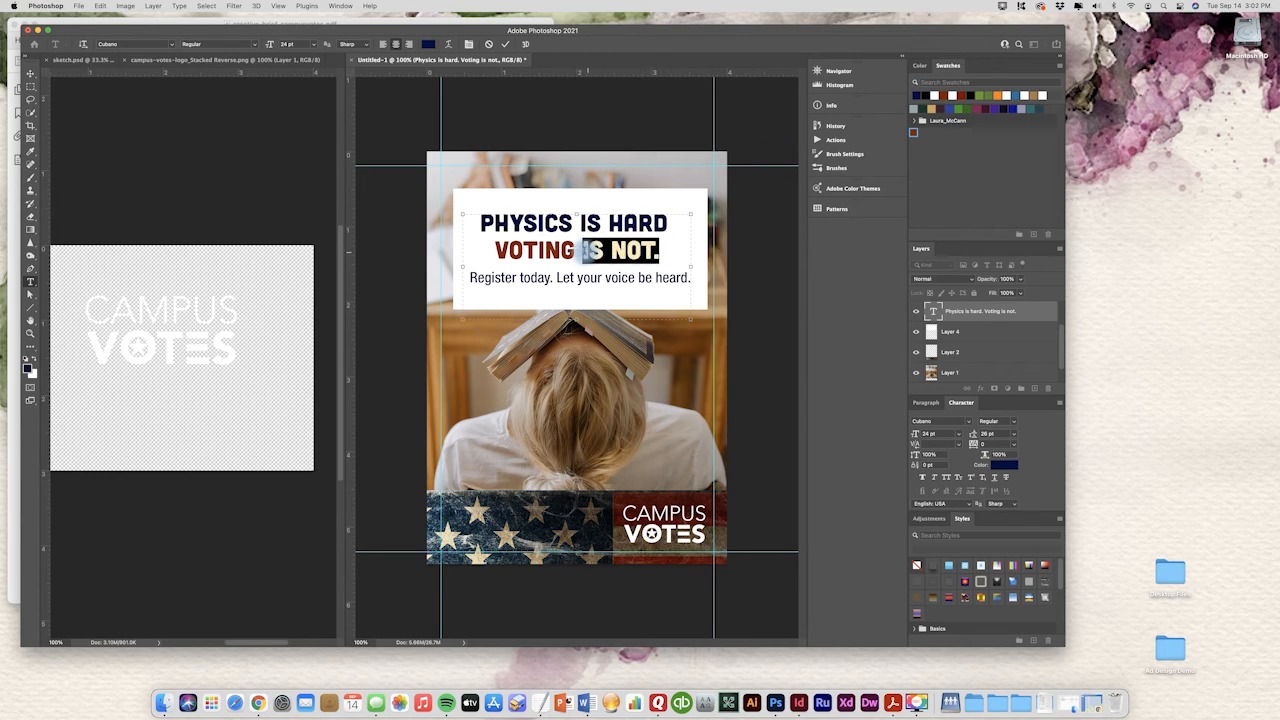
left_click(661, 253)
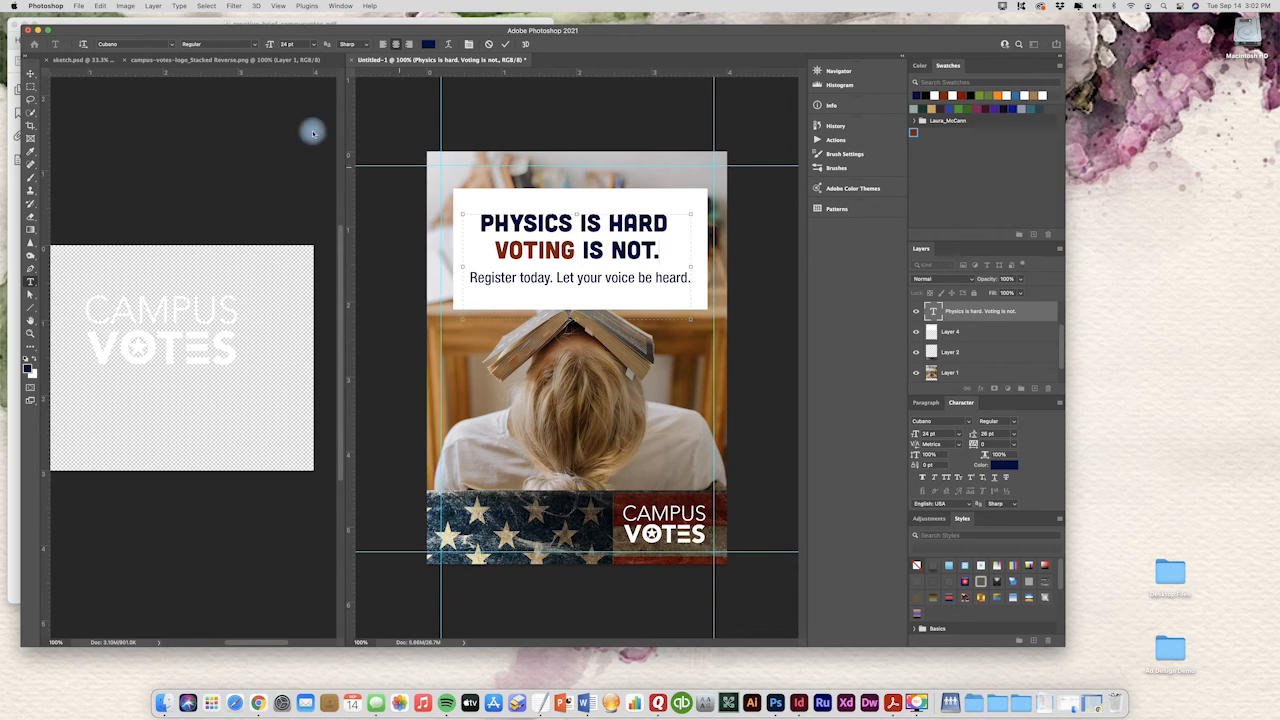
left_click(30, 73)
left_click(443, 130)
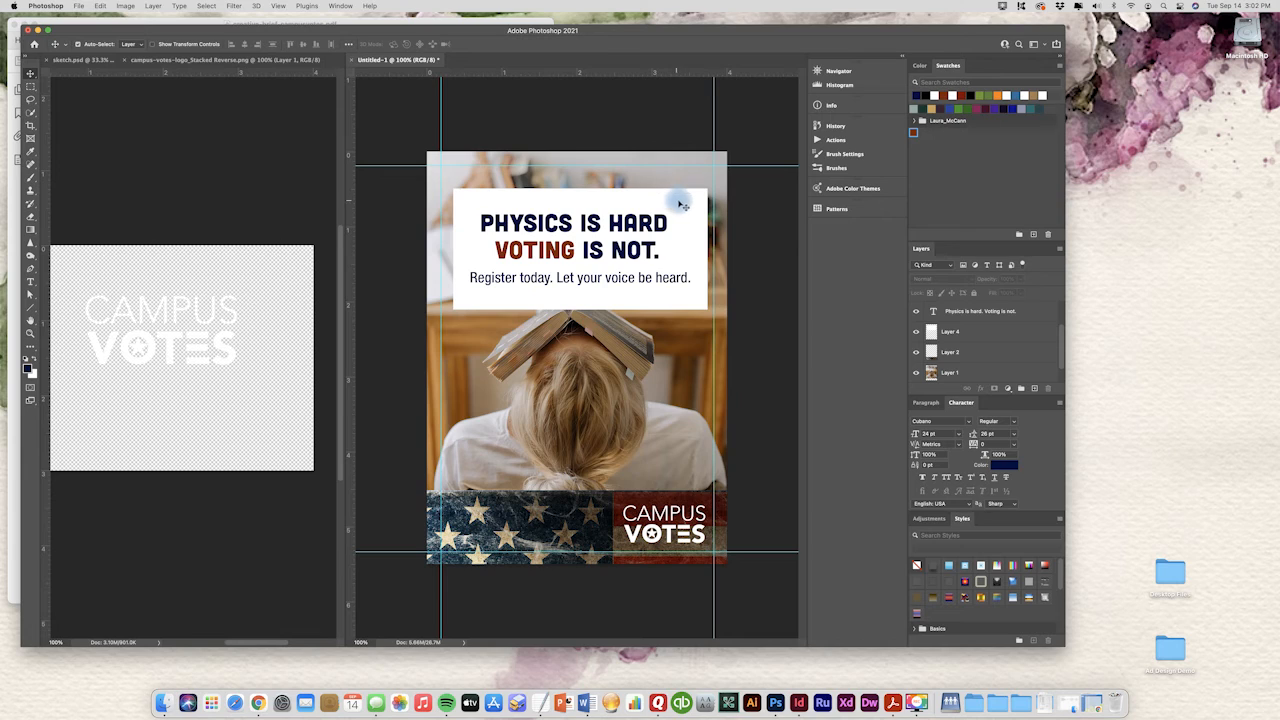
Step: Lower the opacity of the white box layer behind the heading to about 52%
left_click(998, 316)
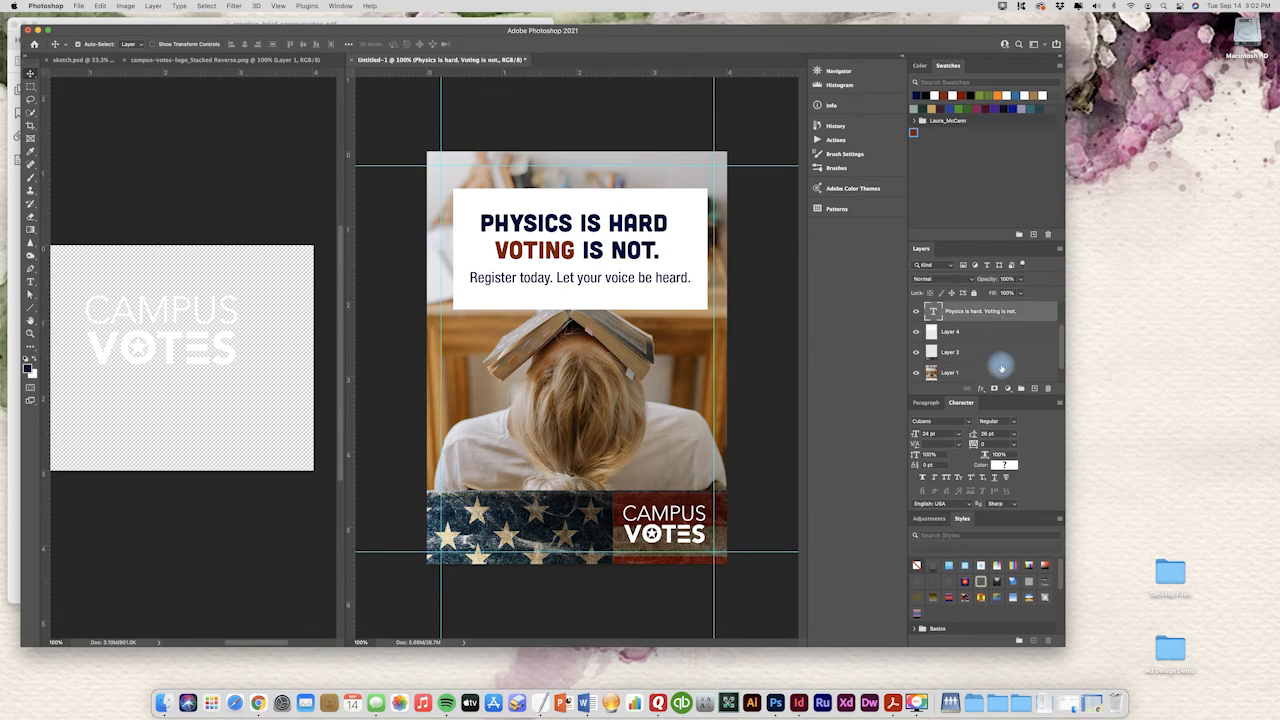
left_click(985, 331)
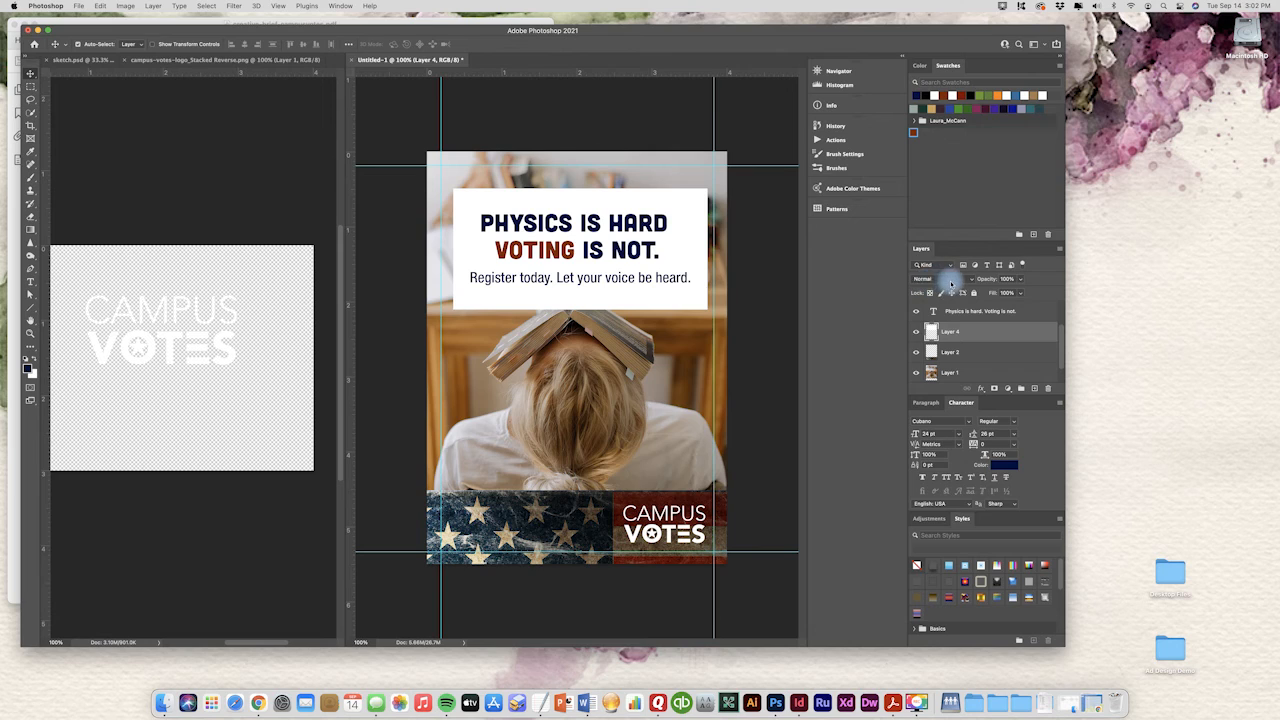
left_click(1021, 280)
left_click_drag(1020, 291, 1004, 291)
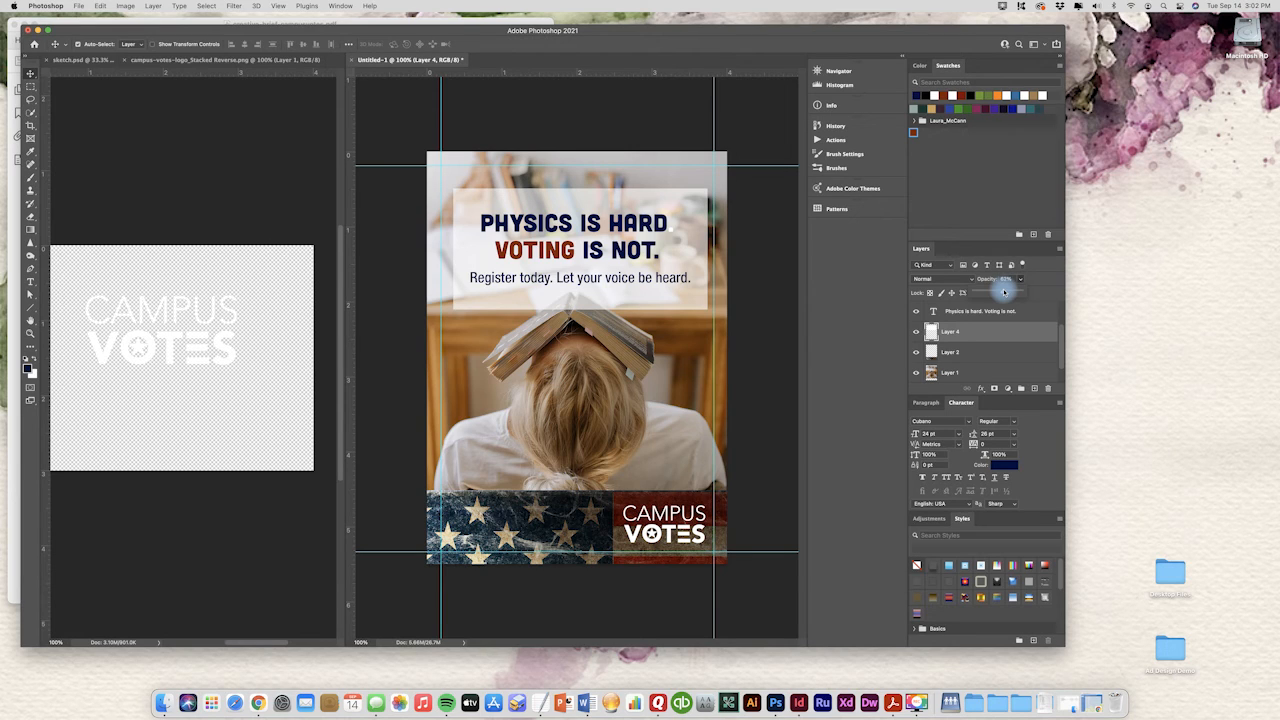
left_click_drag(1001, 291, 999, 292)
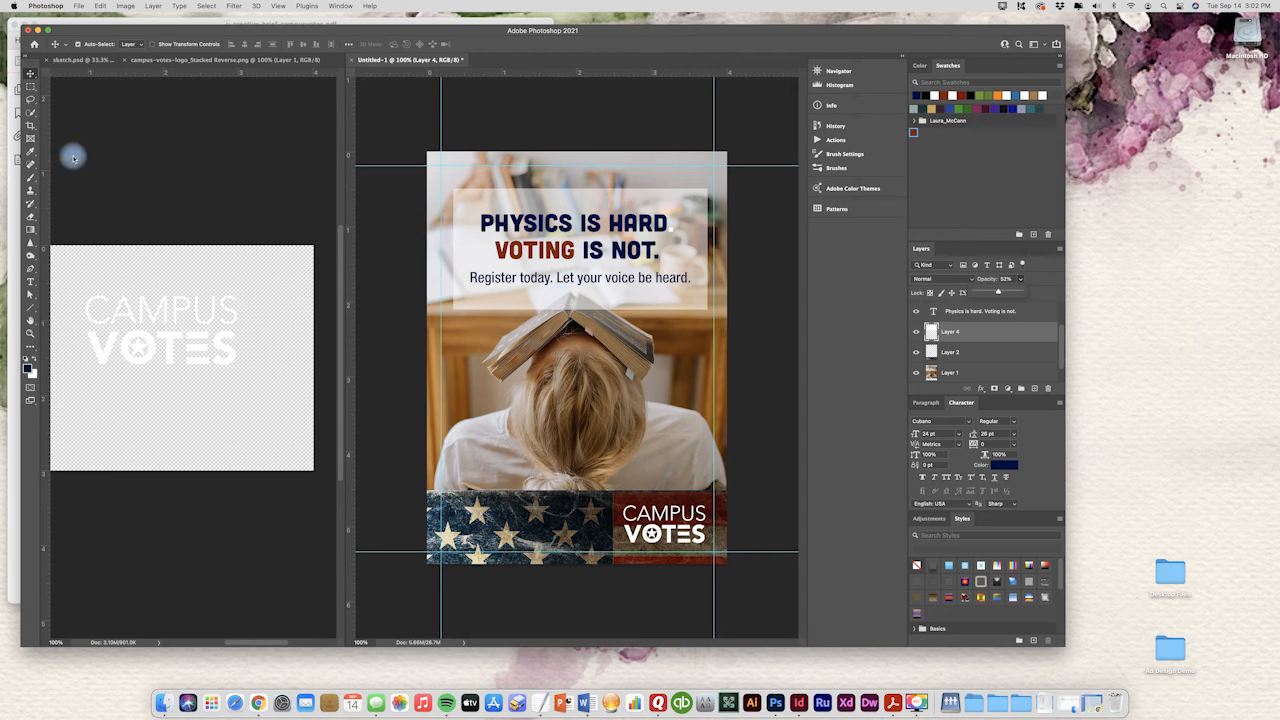
Step: Add a period after "hard" in the first line of the heading and deselect the text layer
left_click(30, 281)
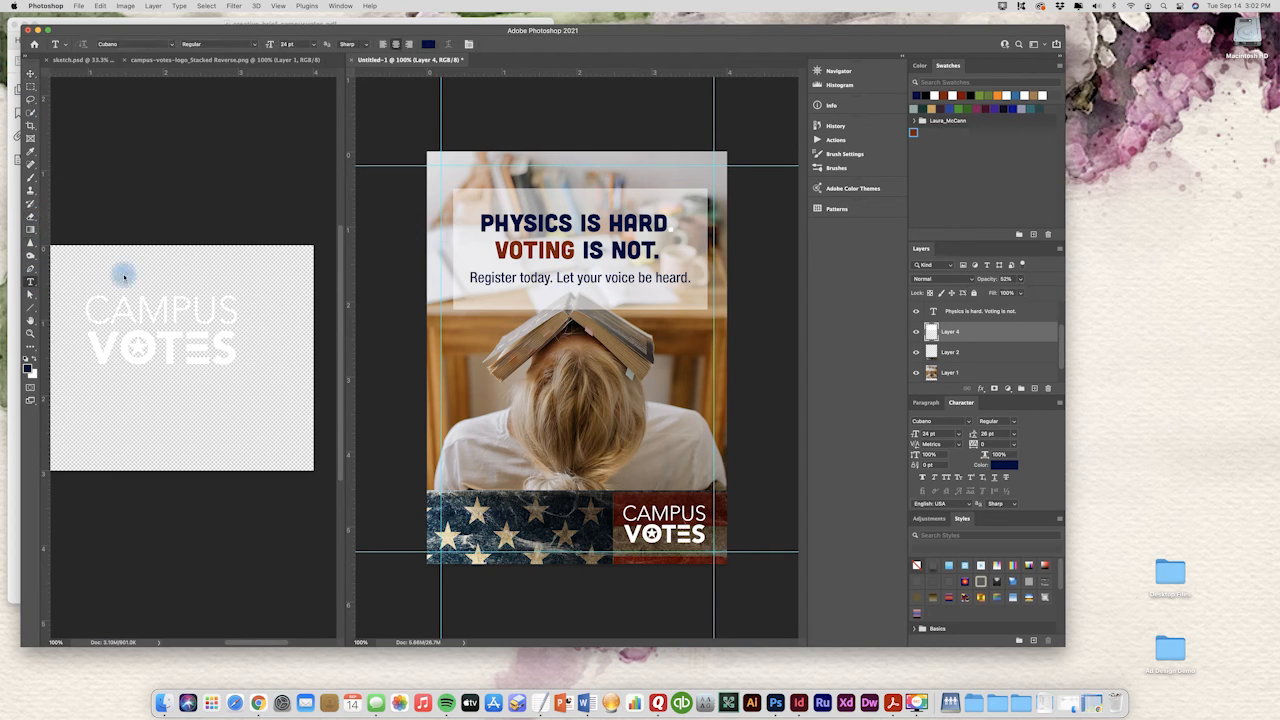
left_click(666, 224)
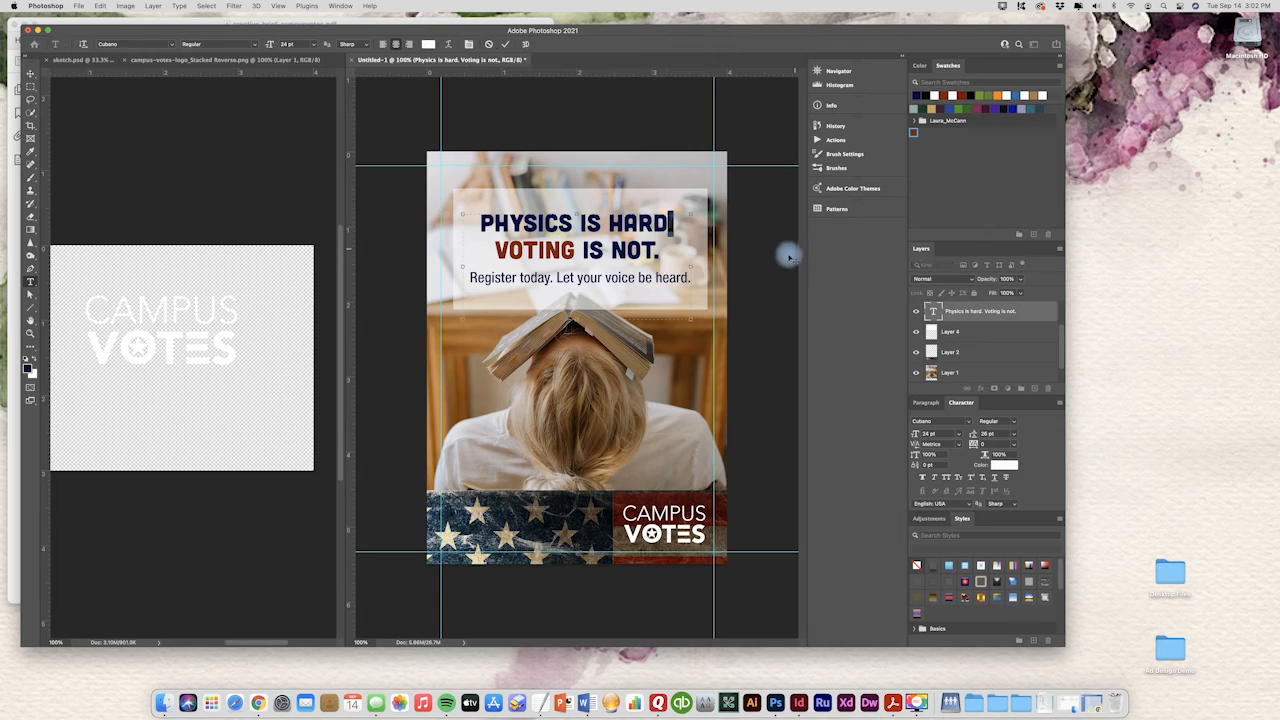
type(".")
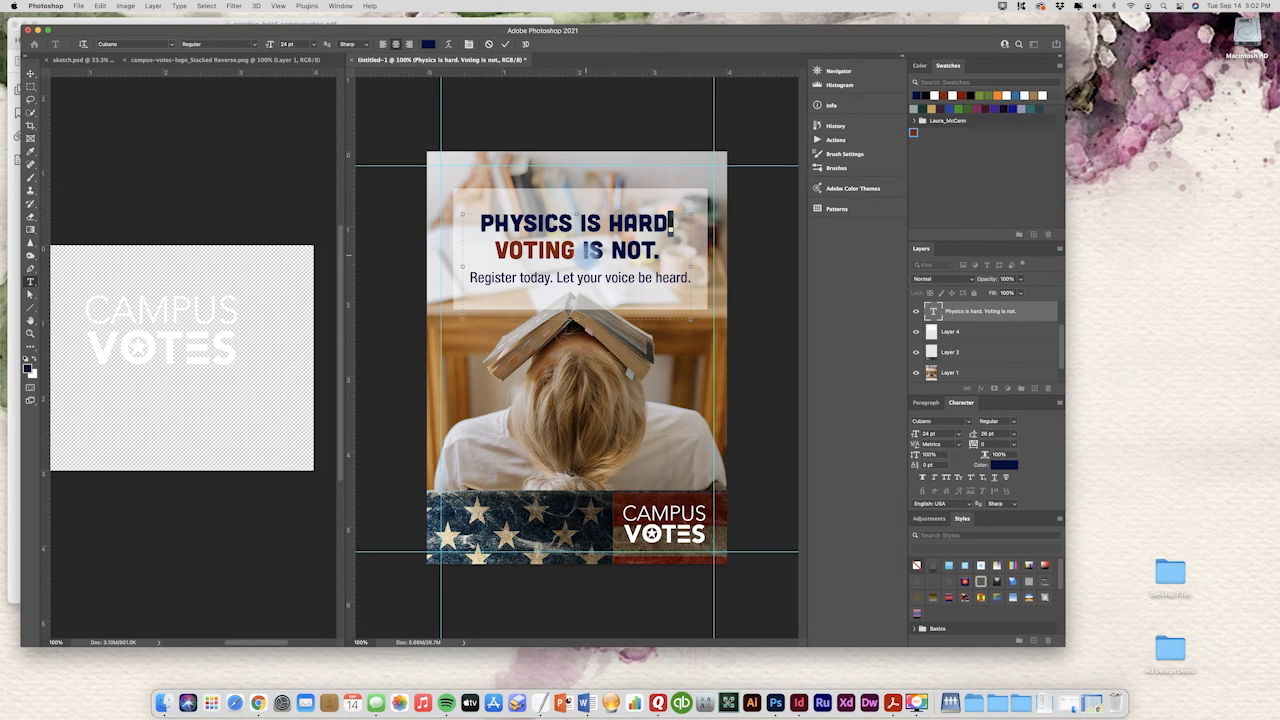
left_click(31, 73)
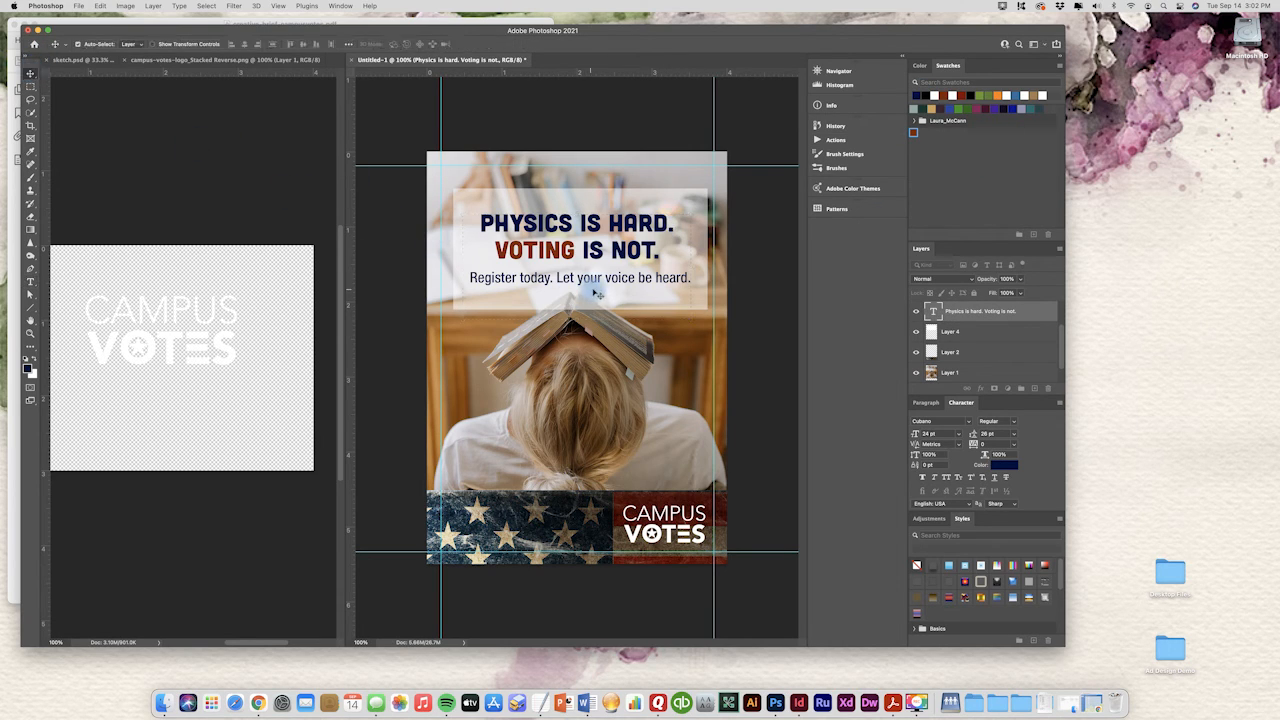
left_click(781, 315)
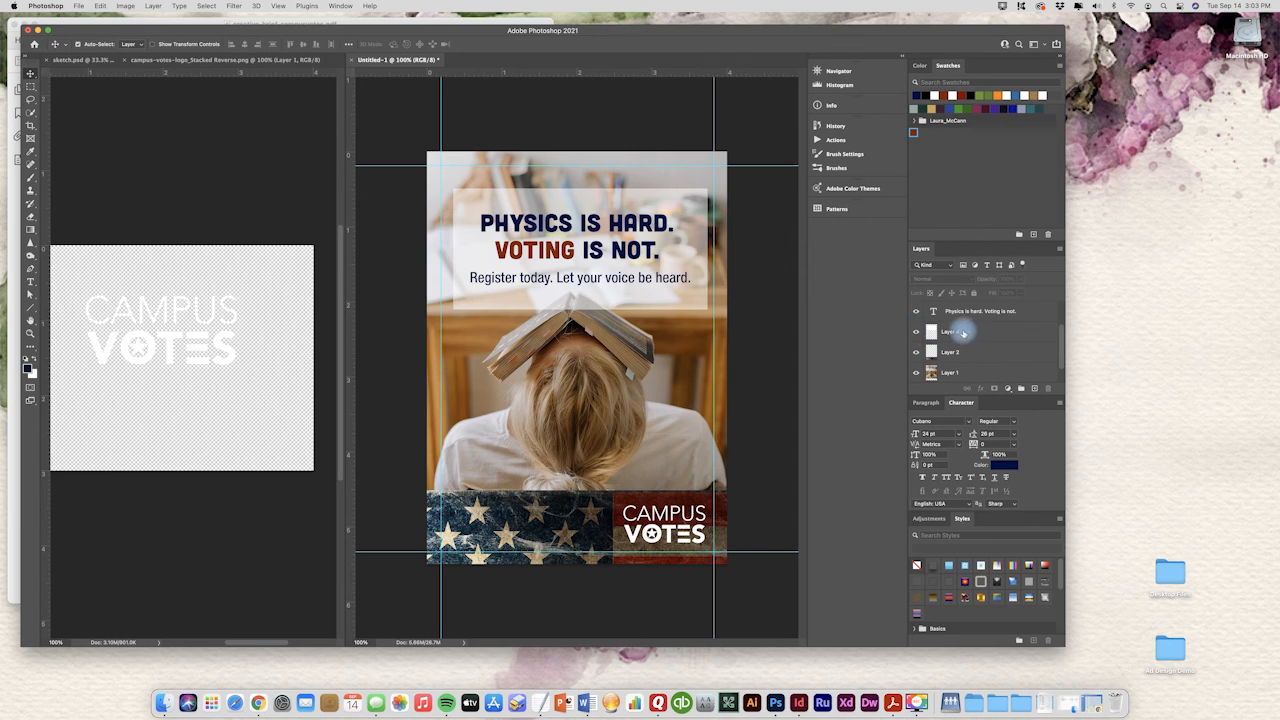
Step: Hide the white box layer and recolor "is not." and "Physics is hard." in the heading white, keeping "Voting" red
left_click(916, 334)
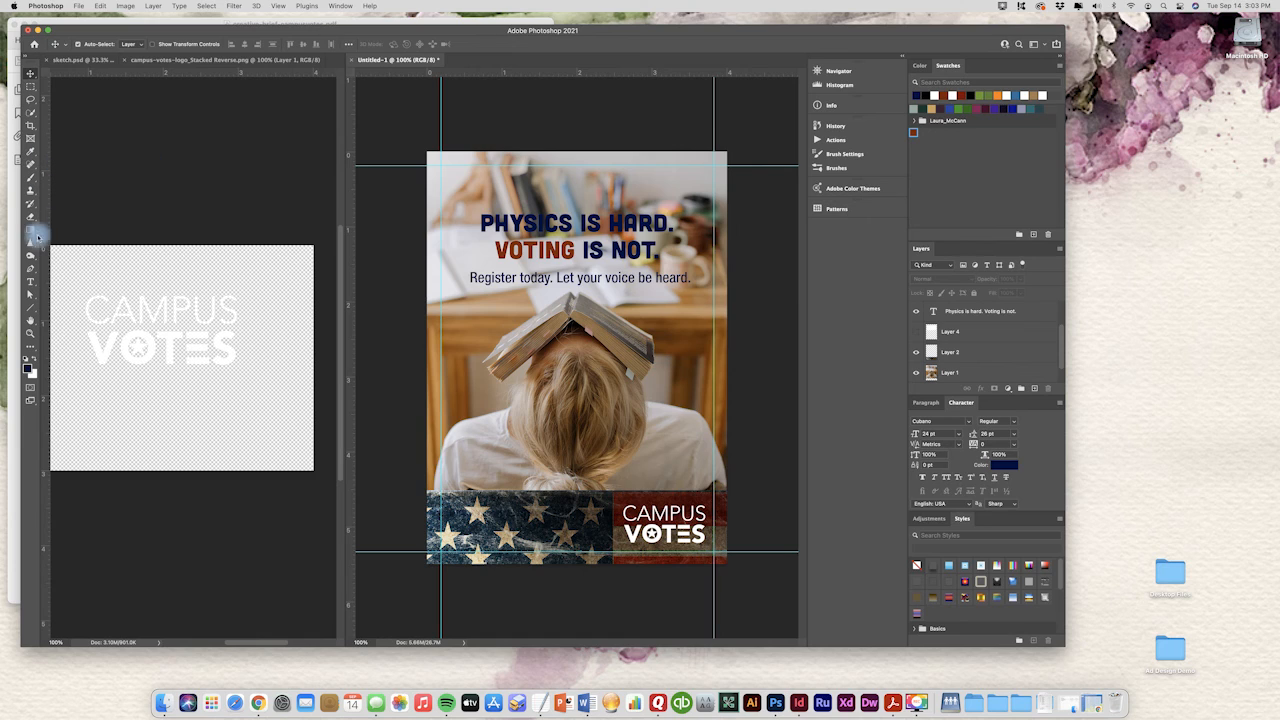
left_click(30, 282)
left_click_drag(677, 250, 582, 251)
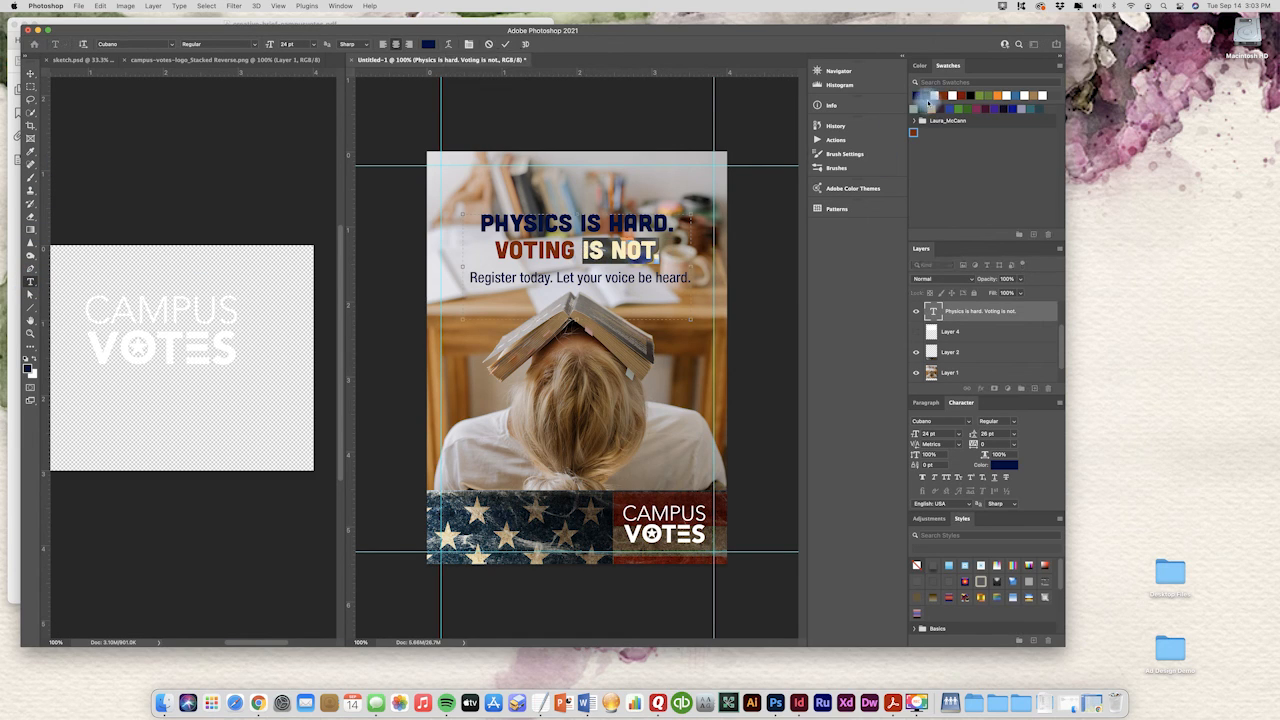
left_click(931, 97)
left_click_drag(686, 222, 443, 213)
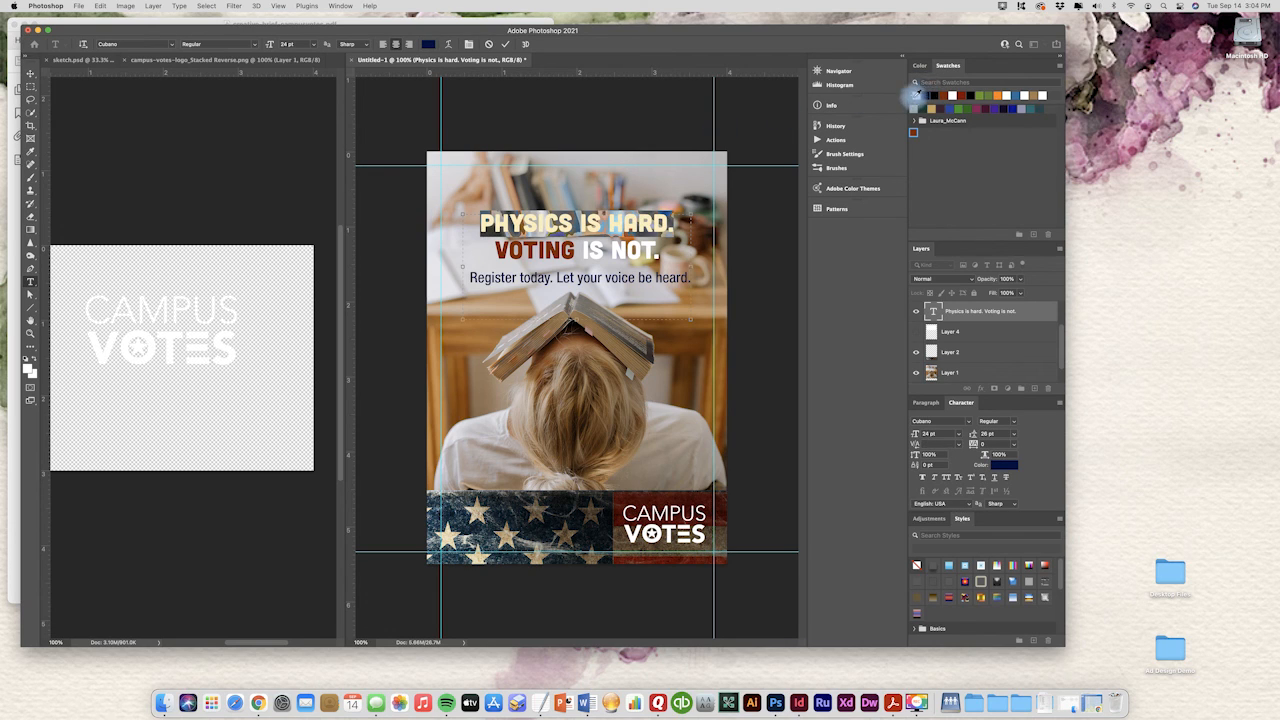
left_click(918, 93)
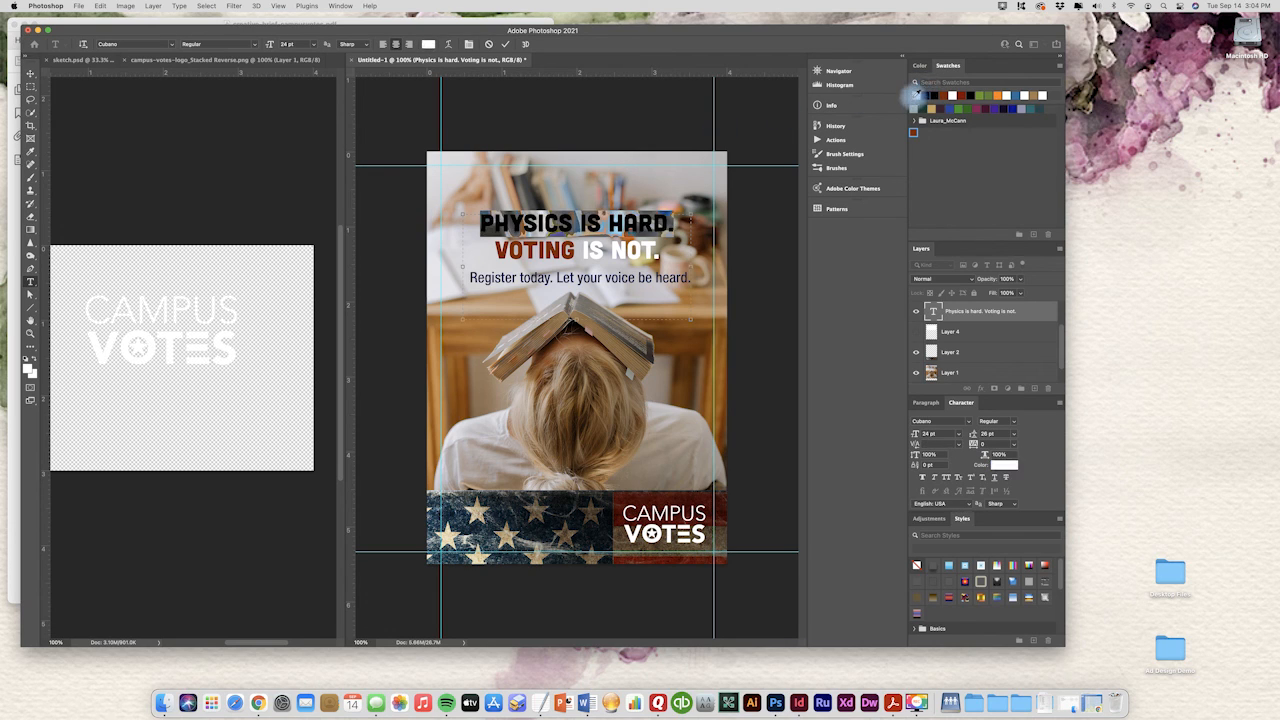
left_click(30, 74)
left_click(121, 135)
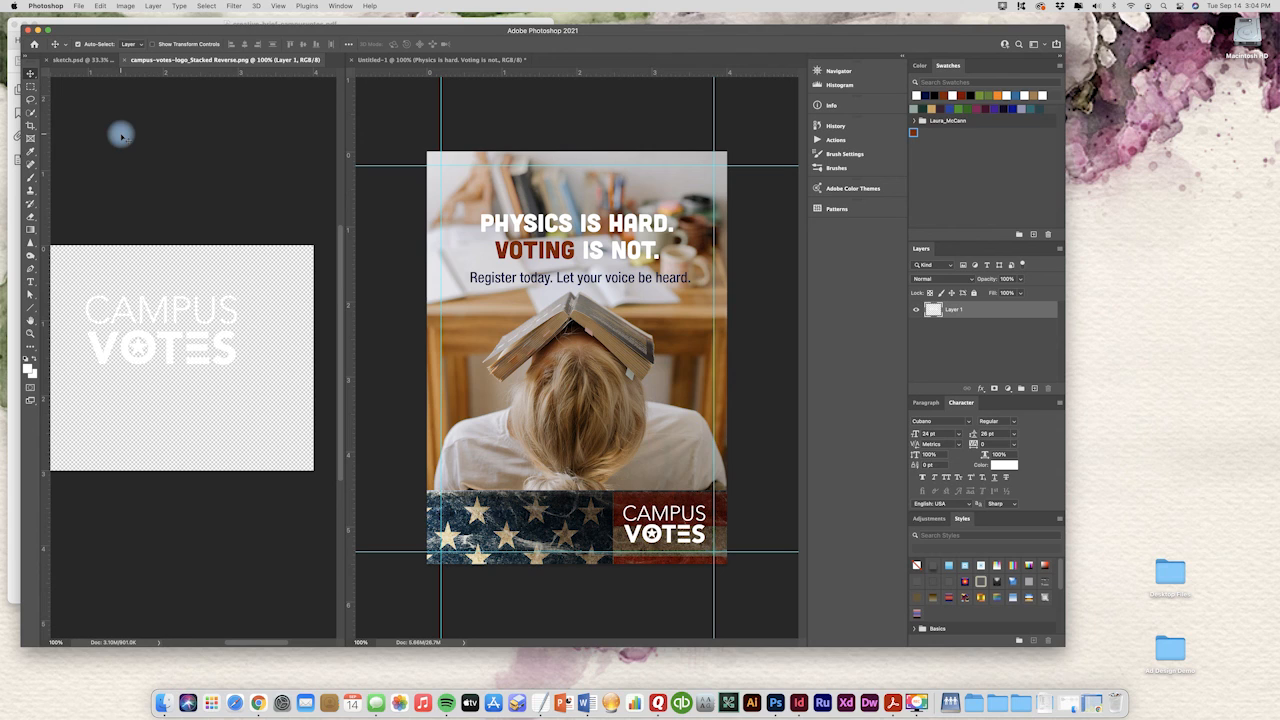
left_click(78, 6)
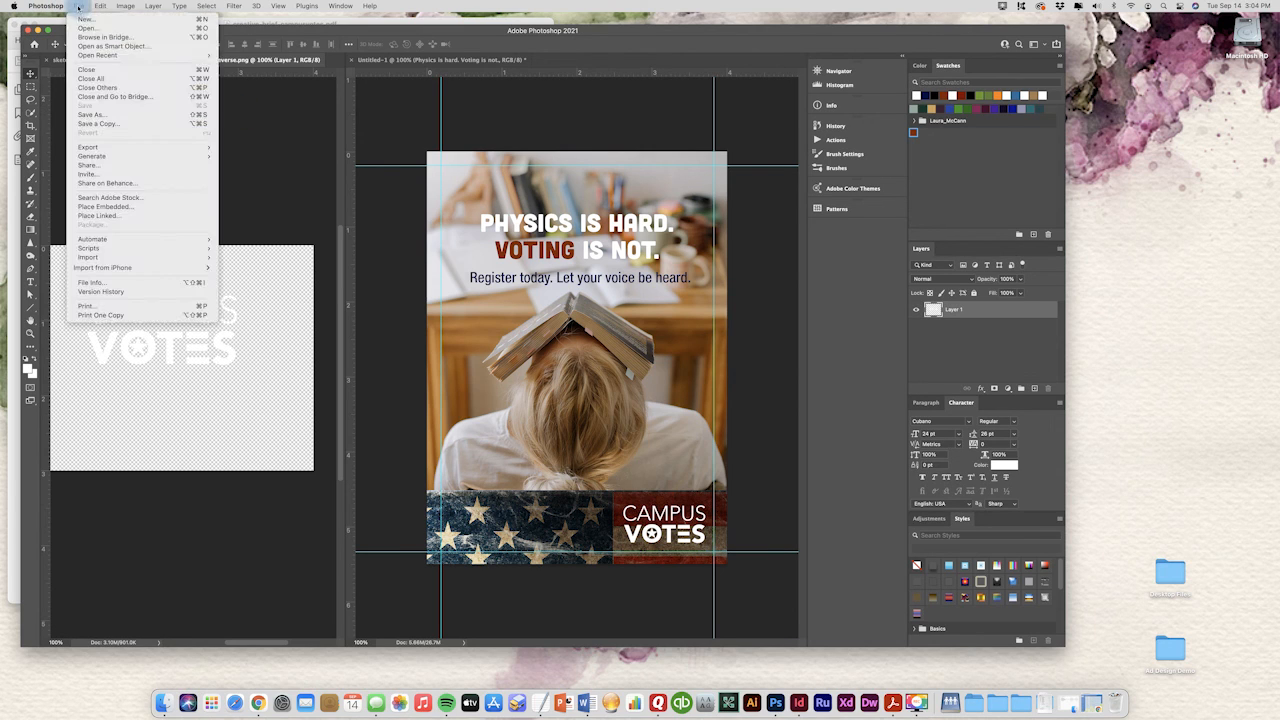
left_click(104, 116)
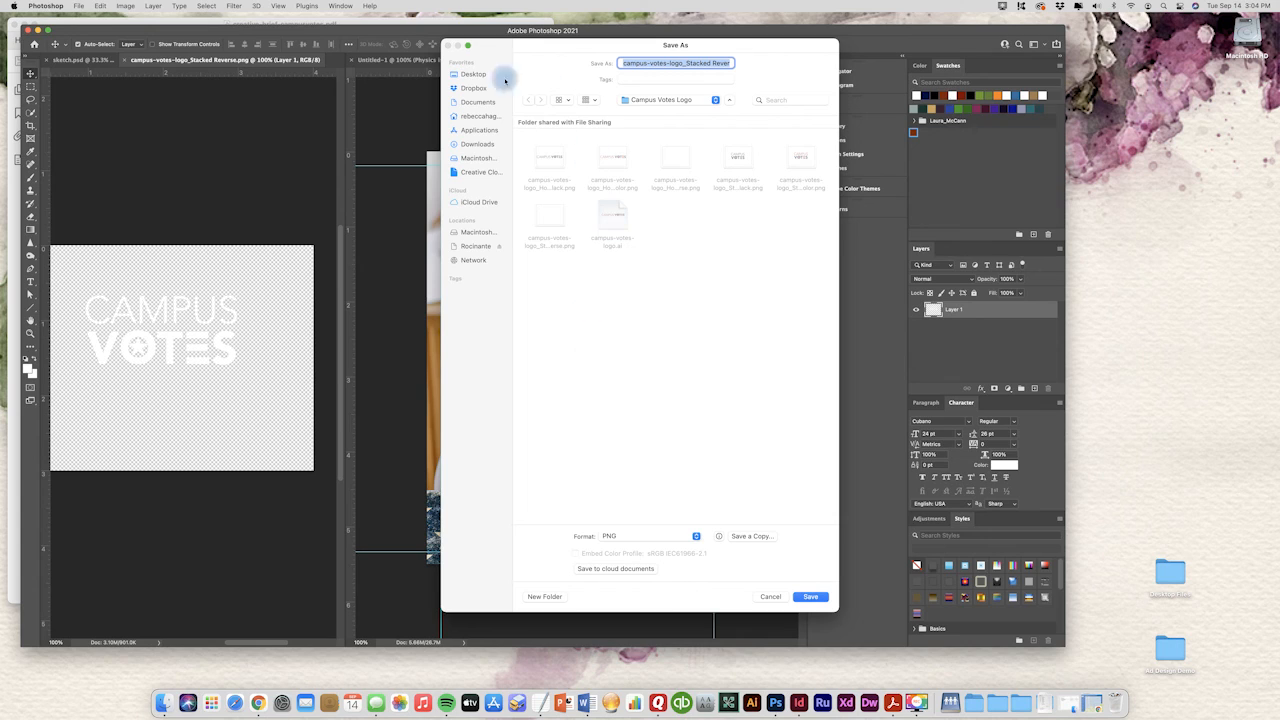
left_click(468, 74)
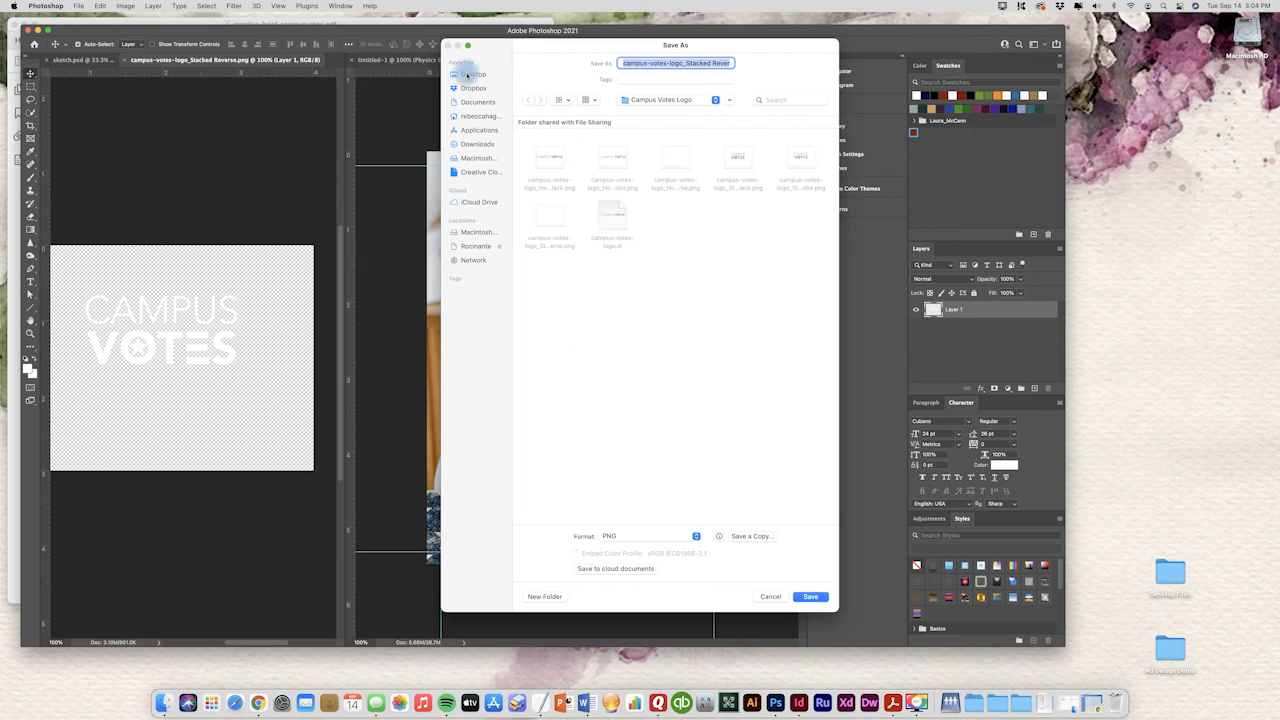
left_click(644, 538)
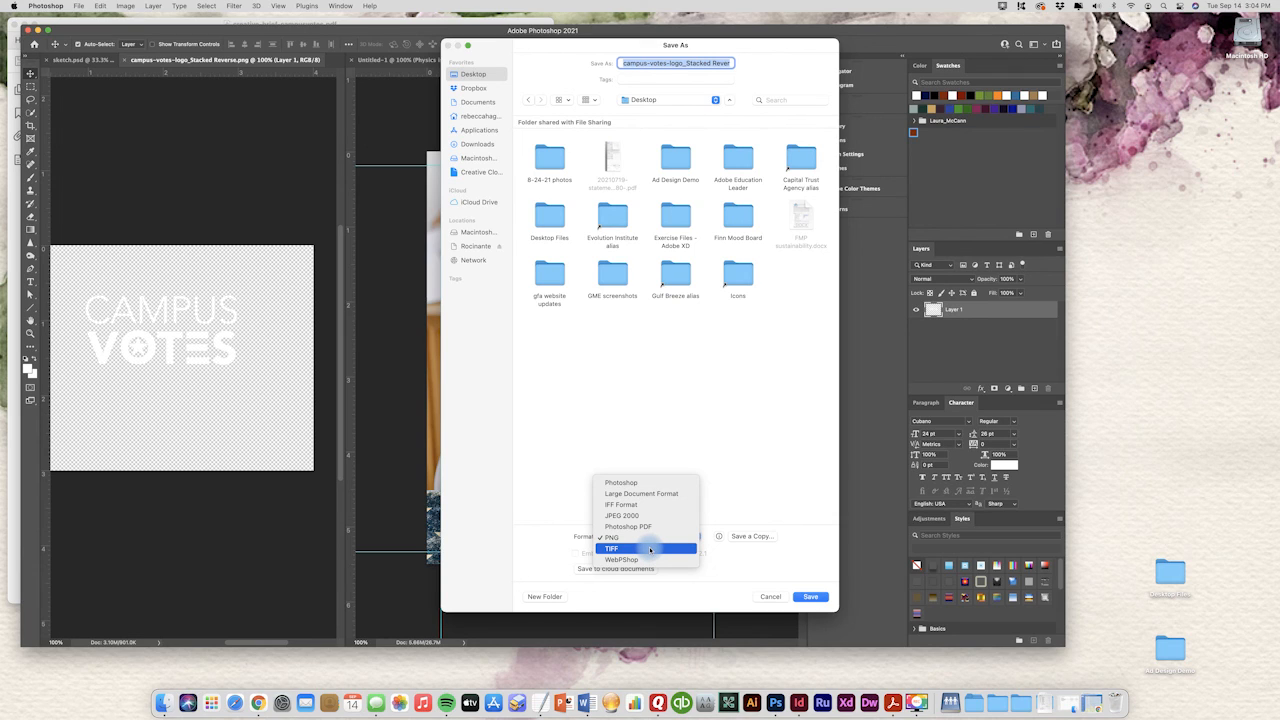
left_click(734, 414)
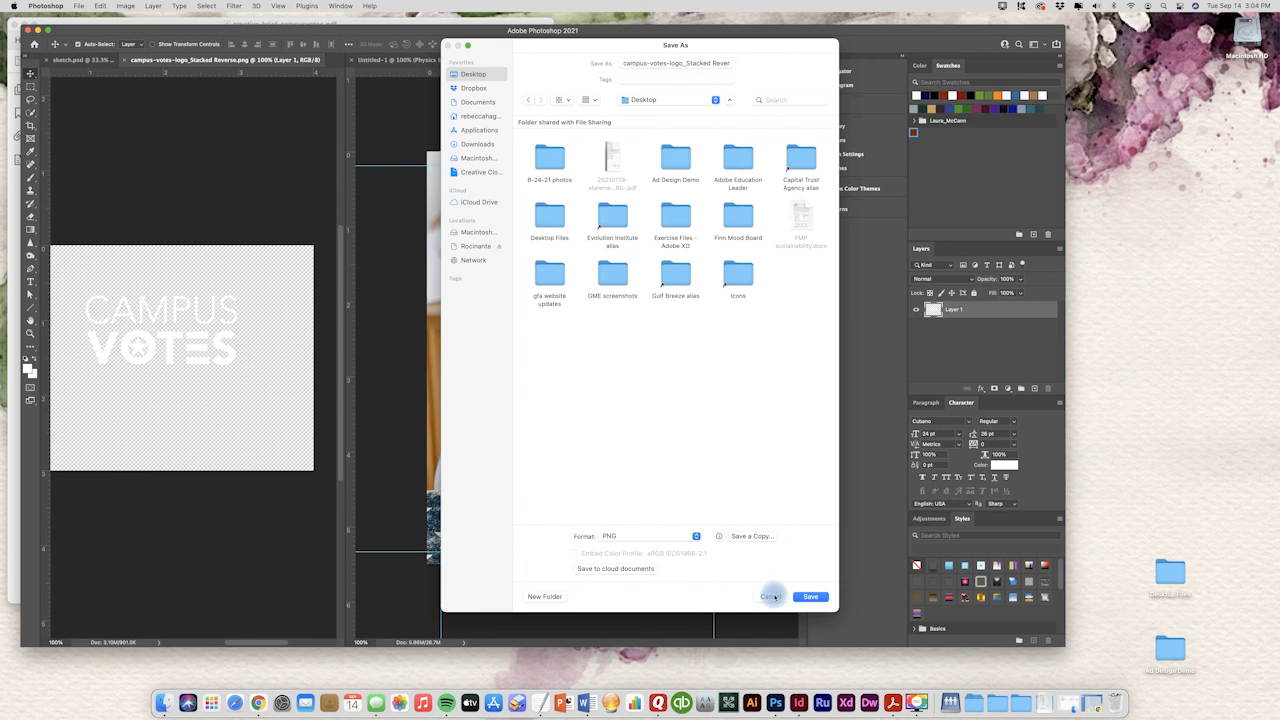
left_click(773, 597)
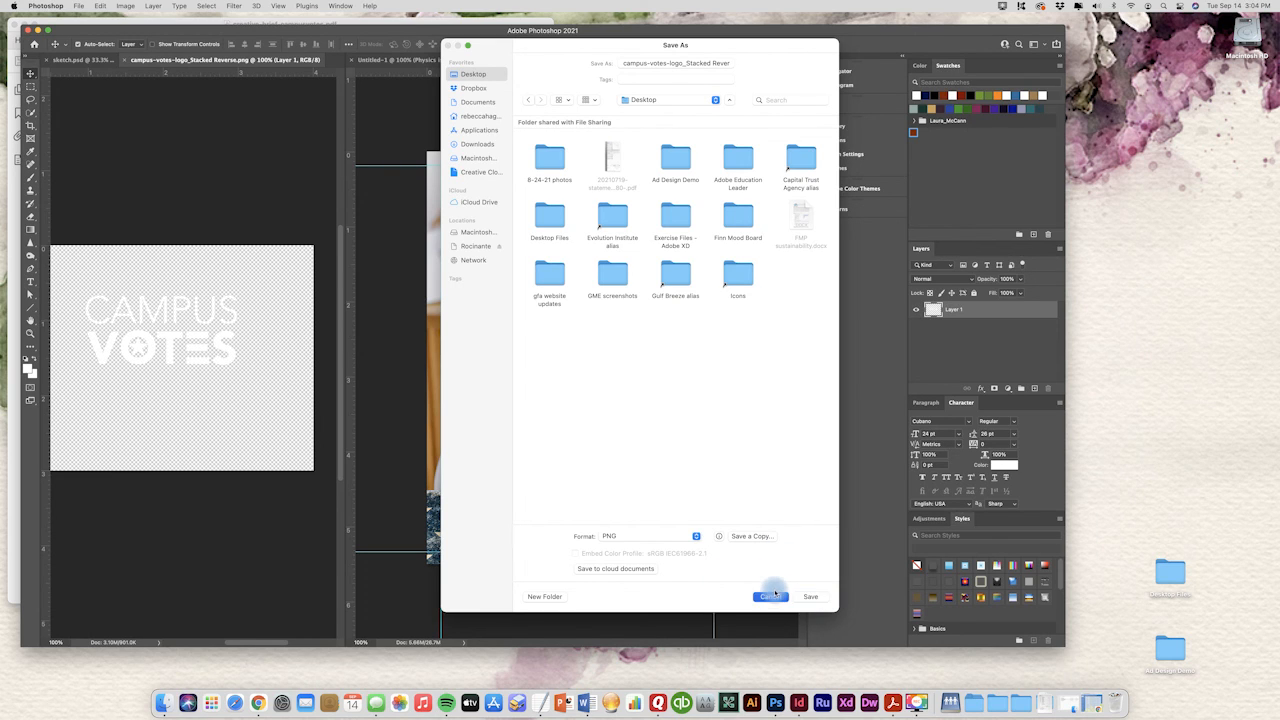